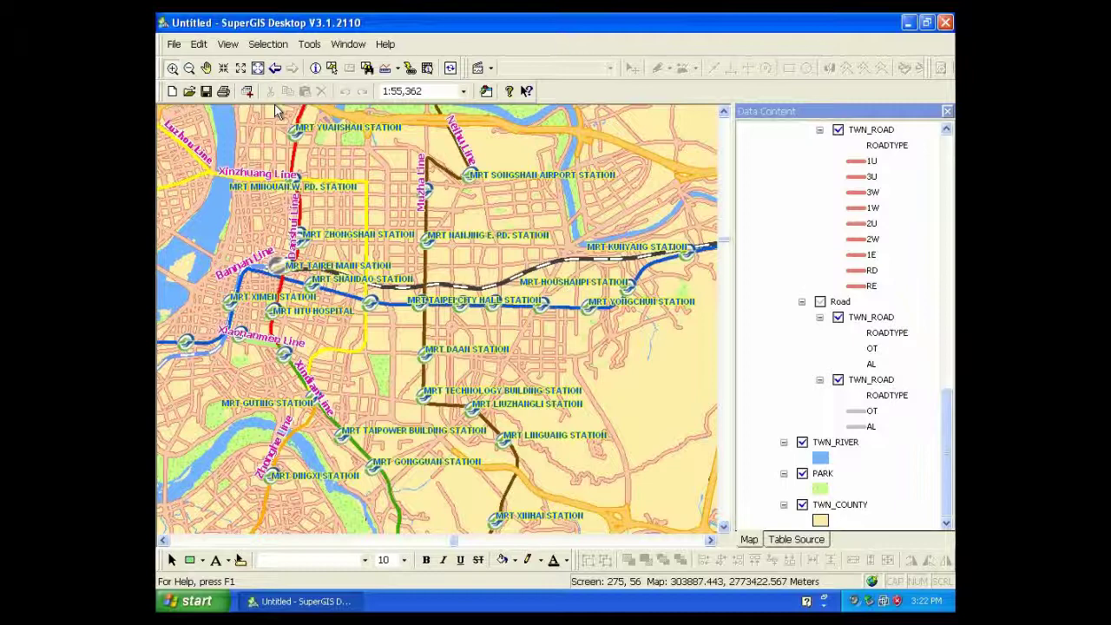
# Open the Tools menu with the buffering, spatial join and Symbol Composer utilities
pyautogui.click(311, 45)
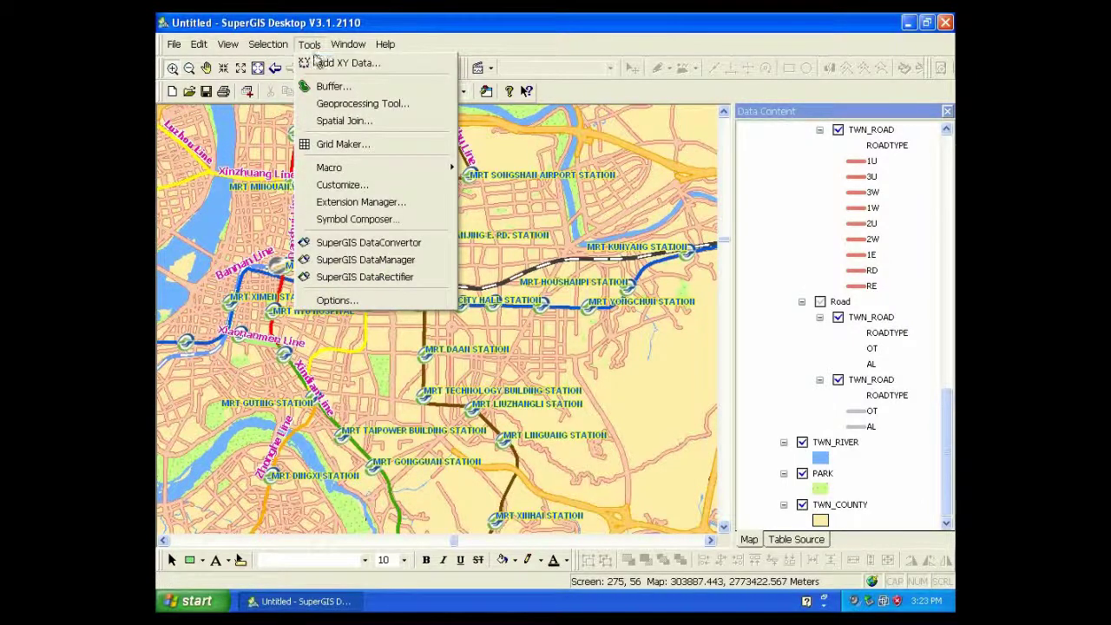
# Launch the Symbol Composer and inspect the Common Cross mark symbol, closing without changes
pyautogui.click(373, 220)
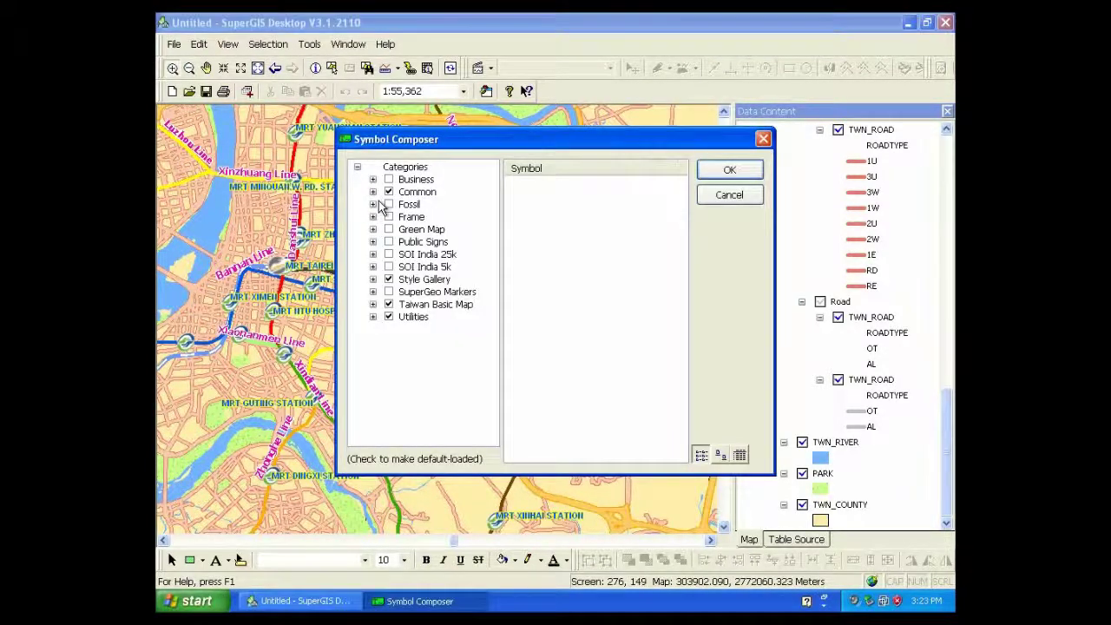
pyautogui.click(373, 191)
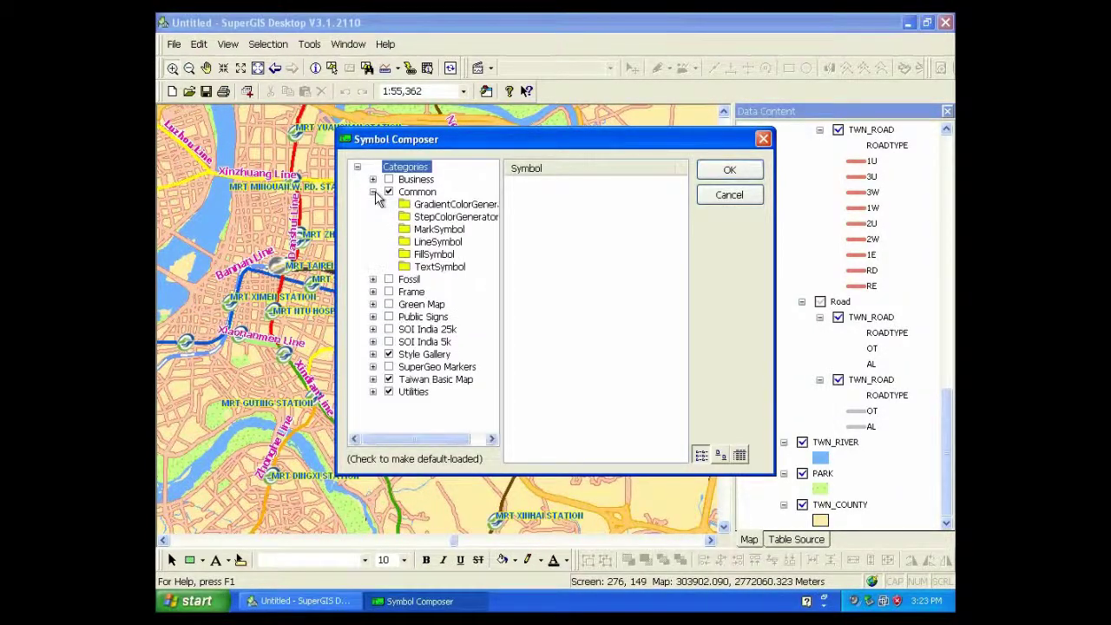
pyautogui.click(434, 231)
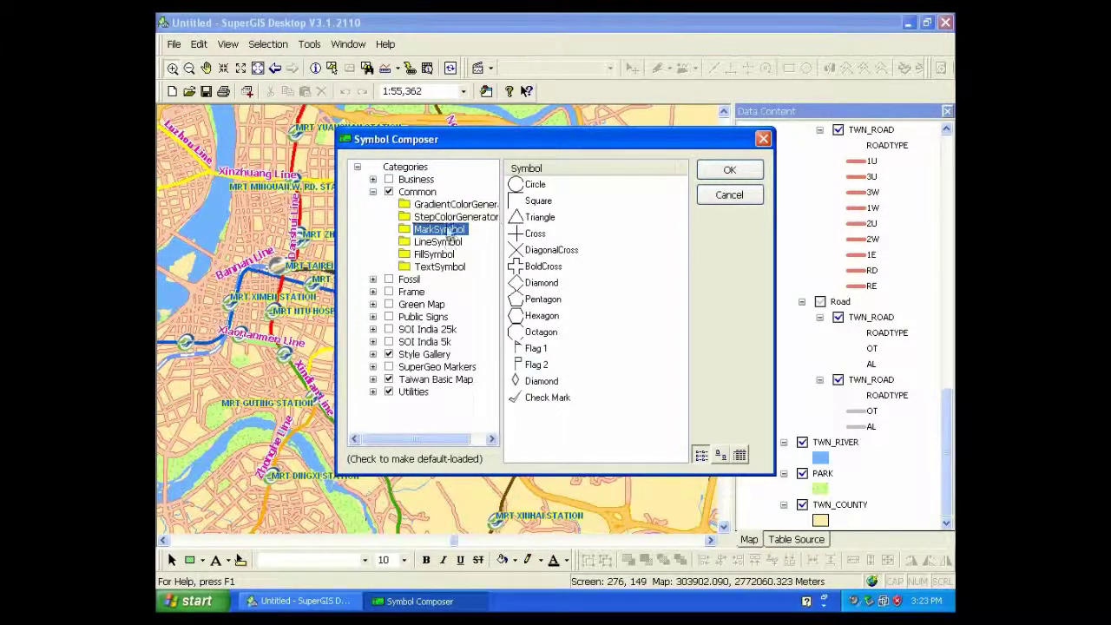
pyautogui.doubleClick(536, 235)
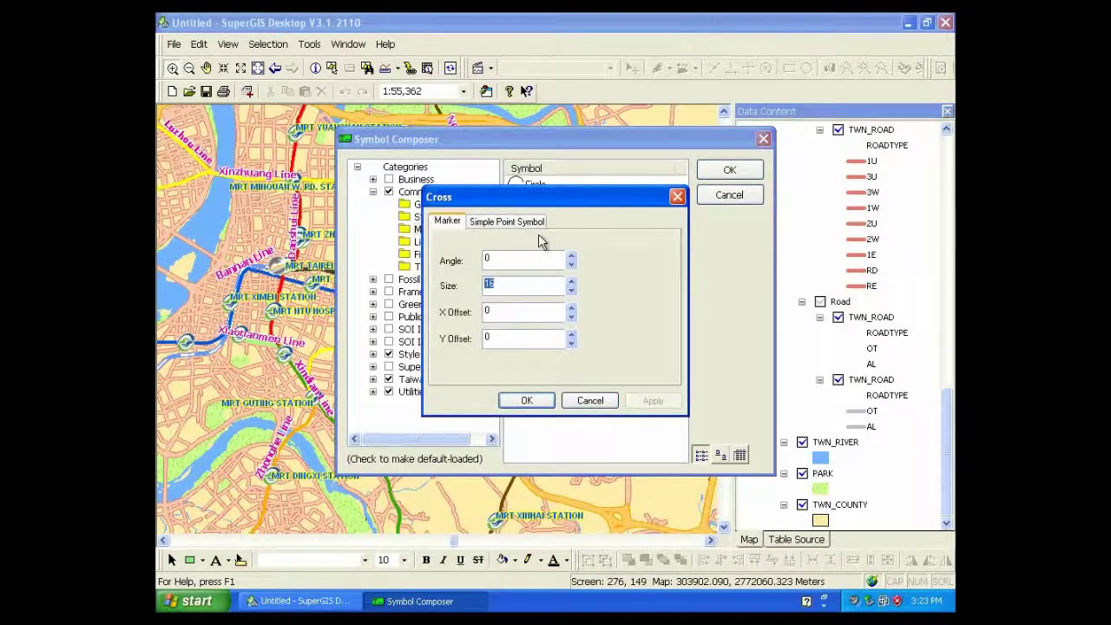
pyautogui.click(537, 222)
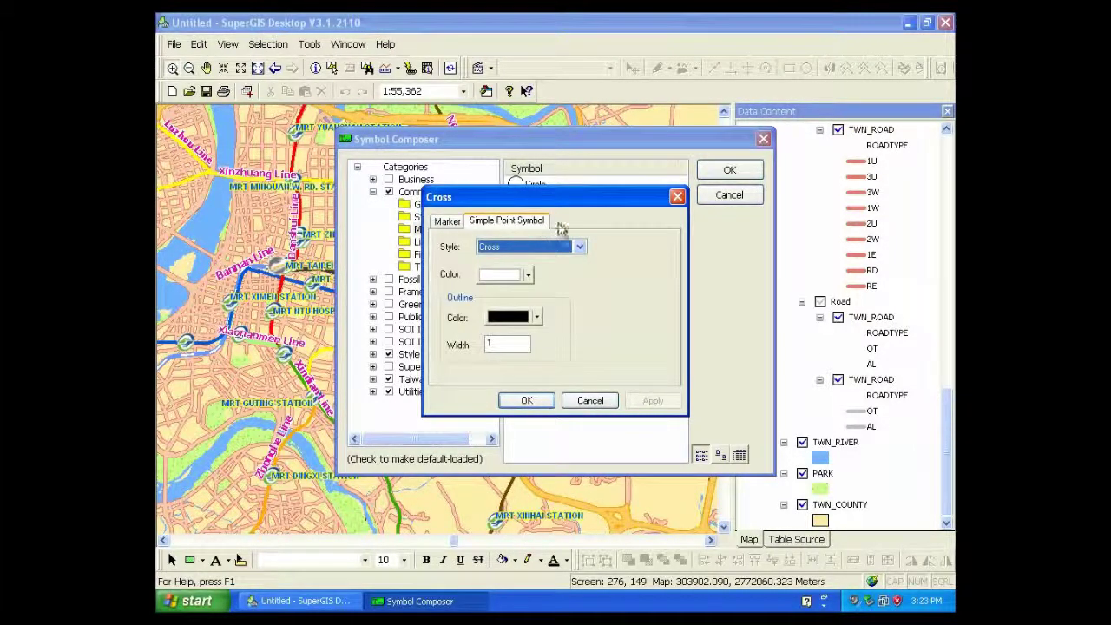
pyautogui.click(677, 198)
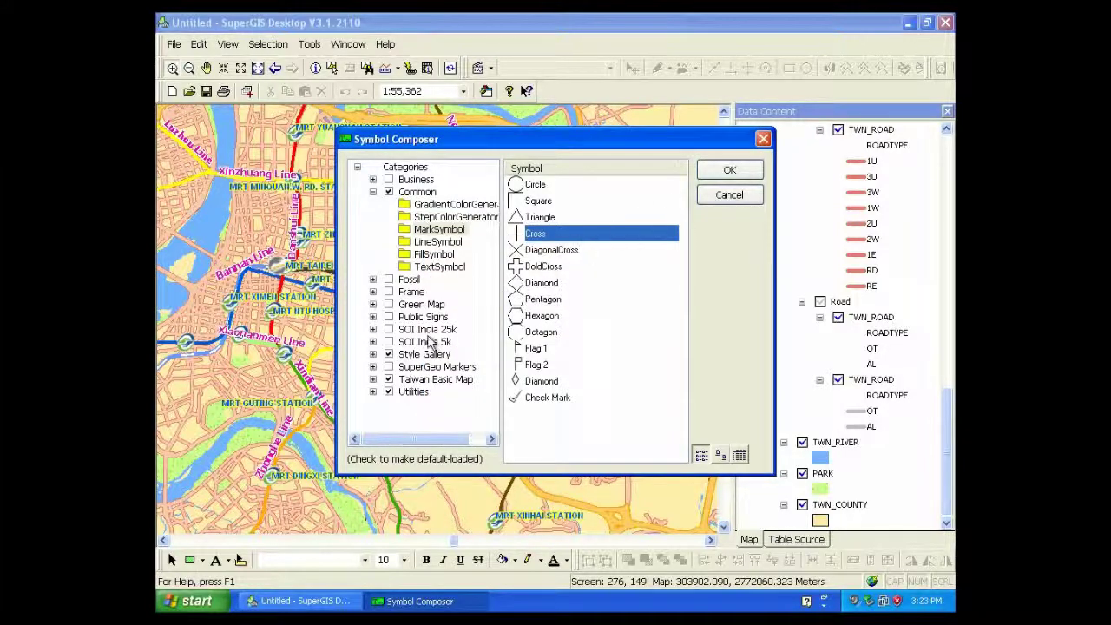
# Make Public Signs load by default and open its Airport mark symbol for editing
pyautogui.click(373, 354)
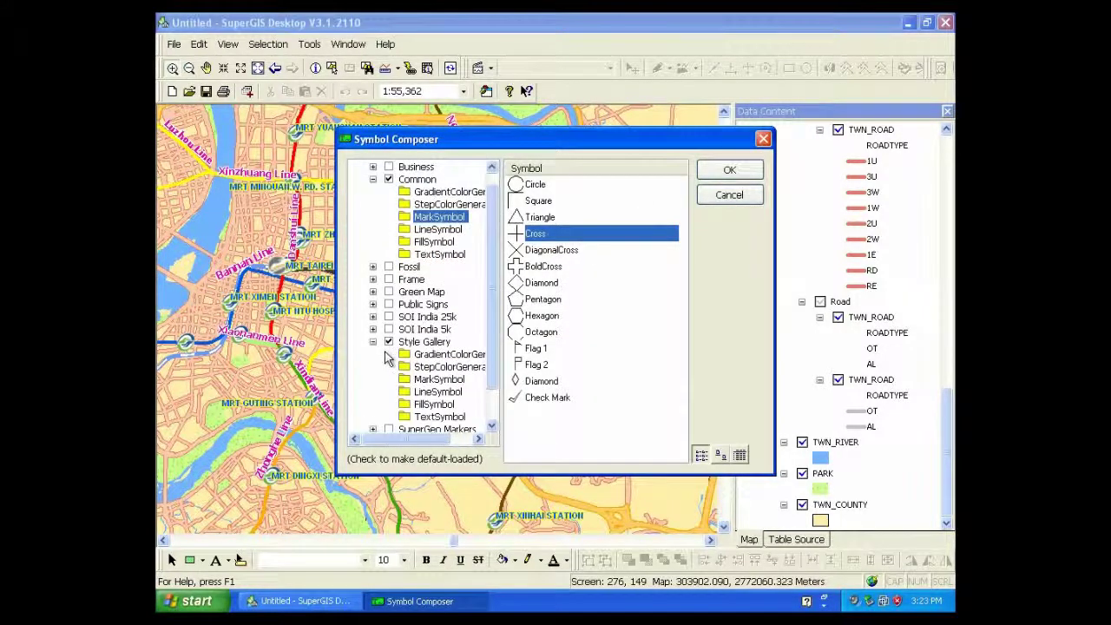
pyautogui.moveTo(492, 303); pyautogui.dragTo(484, 346)
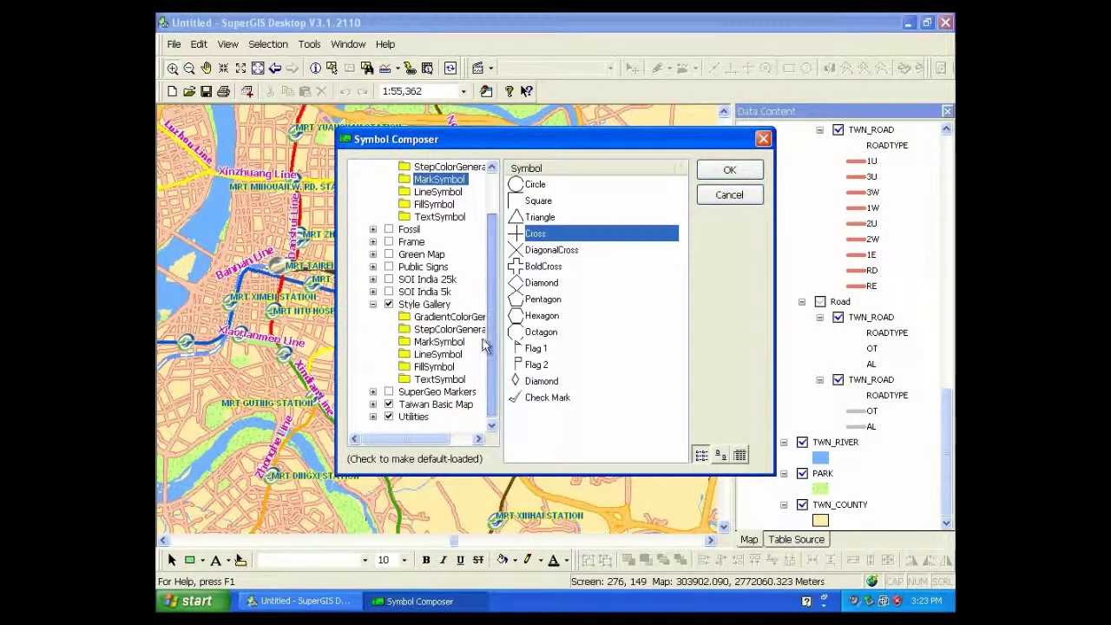
pyautogui.click(389, 267)
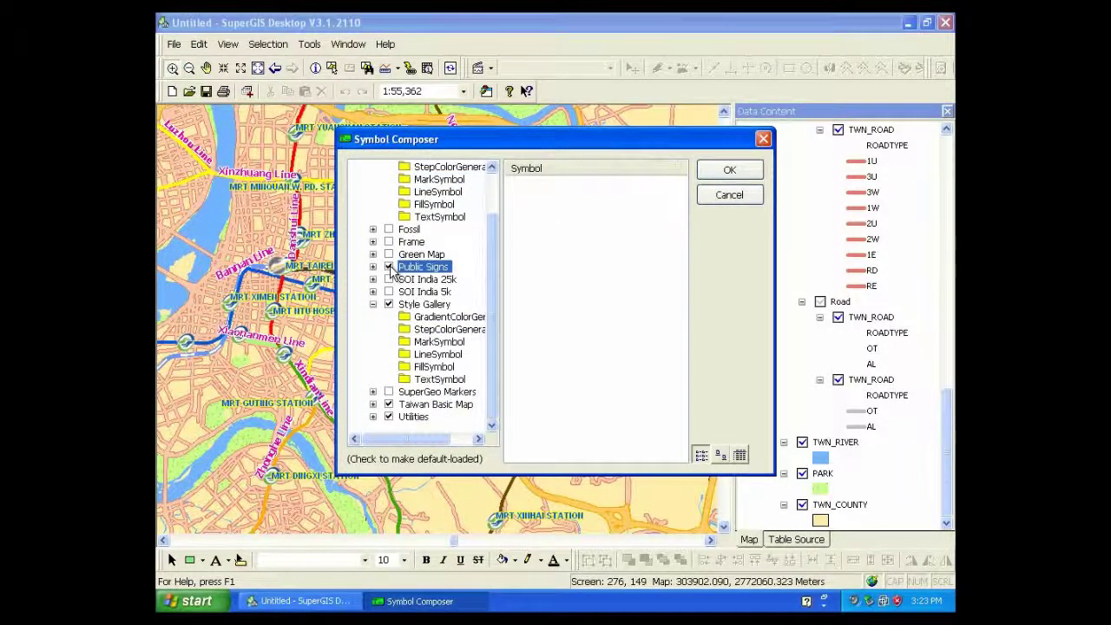
pyautogui.click(373, 266)
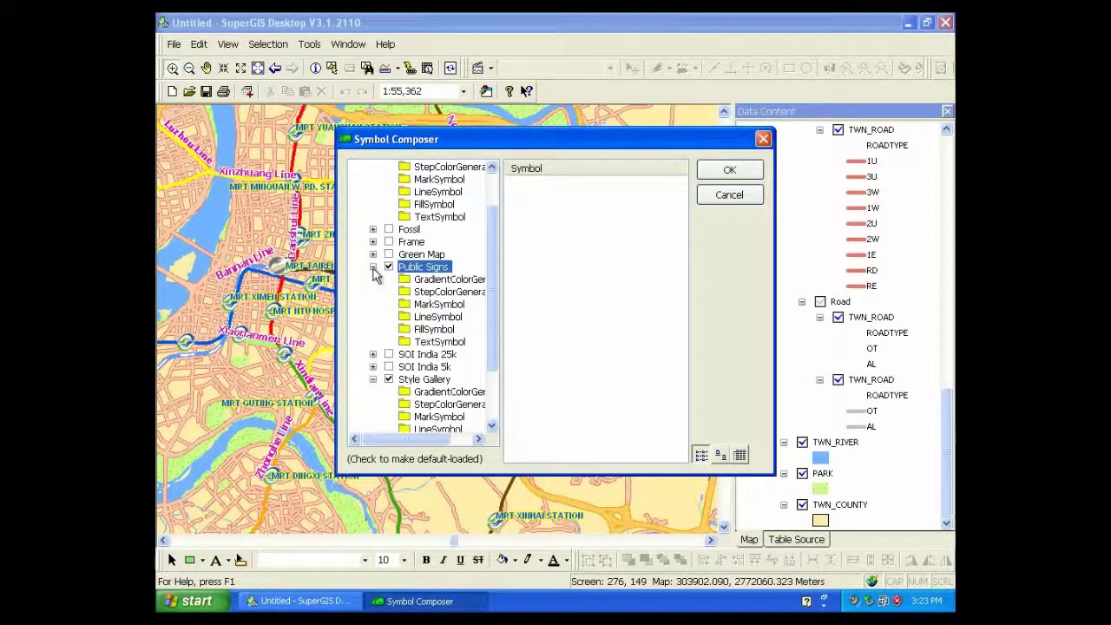
pyautogui.click(433, 305)
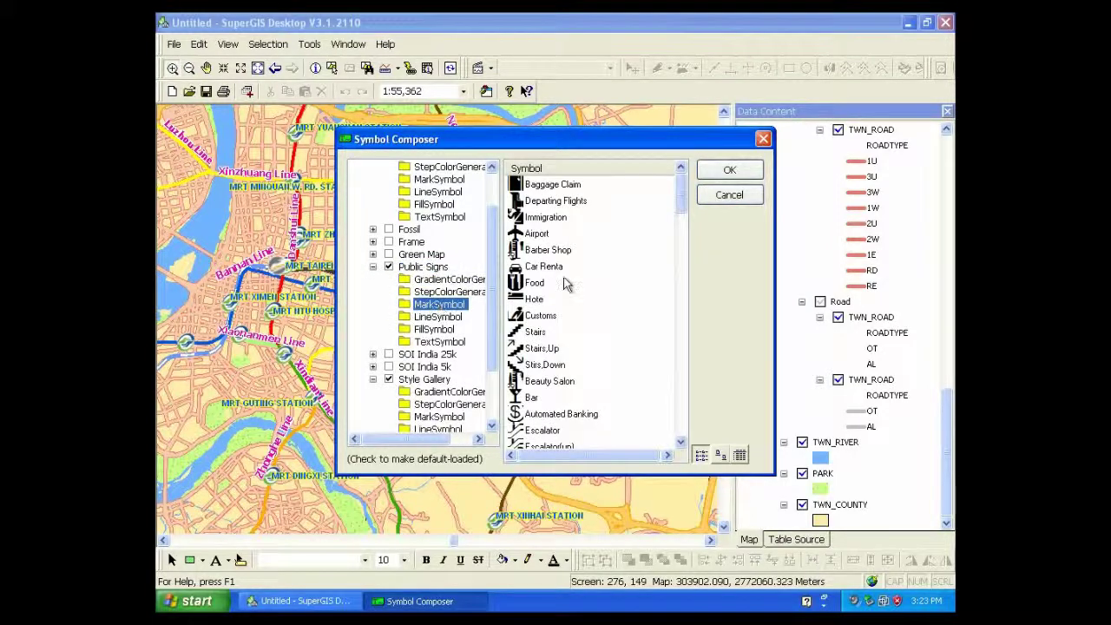
pyautogui.moveTo(677, 203)
pyautogui.mouseDown()
pyautogui.moveTo(670, 287)
pyautogui.moveTo(682, 273)
pyautogui.moveTo(680, 202)
pyautogui.moveTo(665, 199)
pyautogui.mouseUp()
pyautogui.doubleClick(527, 231)
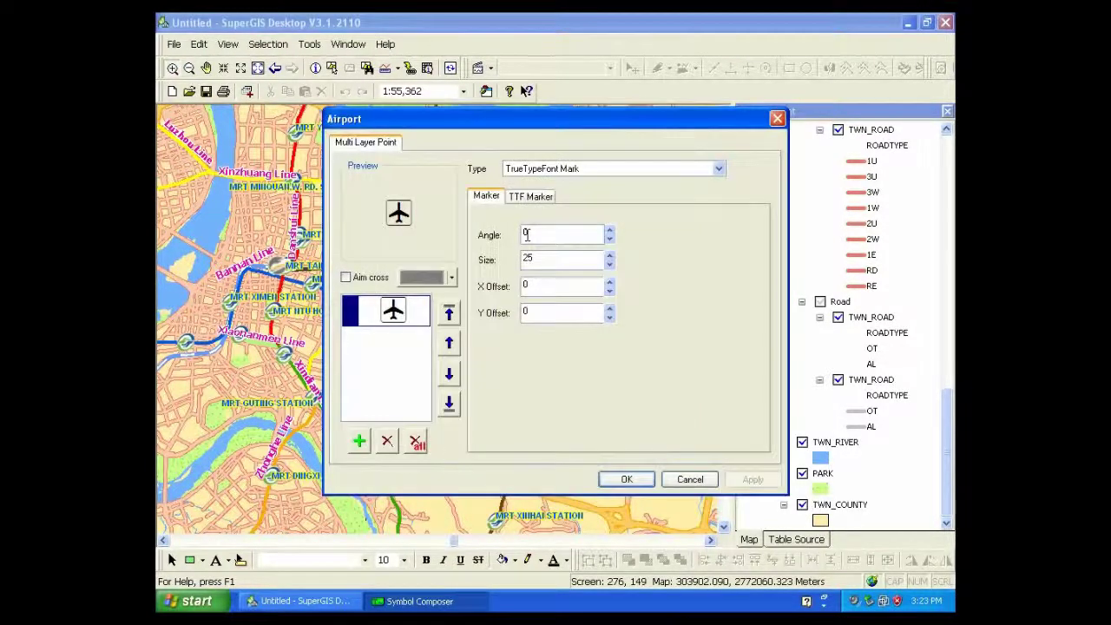
# Add a new Simple Mark layer to the Airport symbol with Triangle style
pyautogui.click(358, 445)
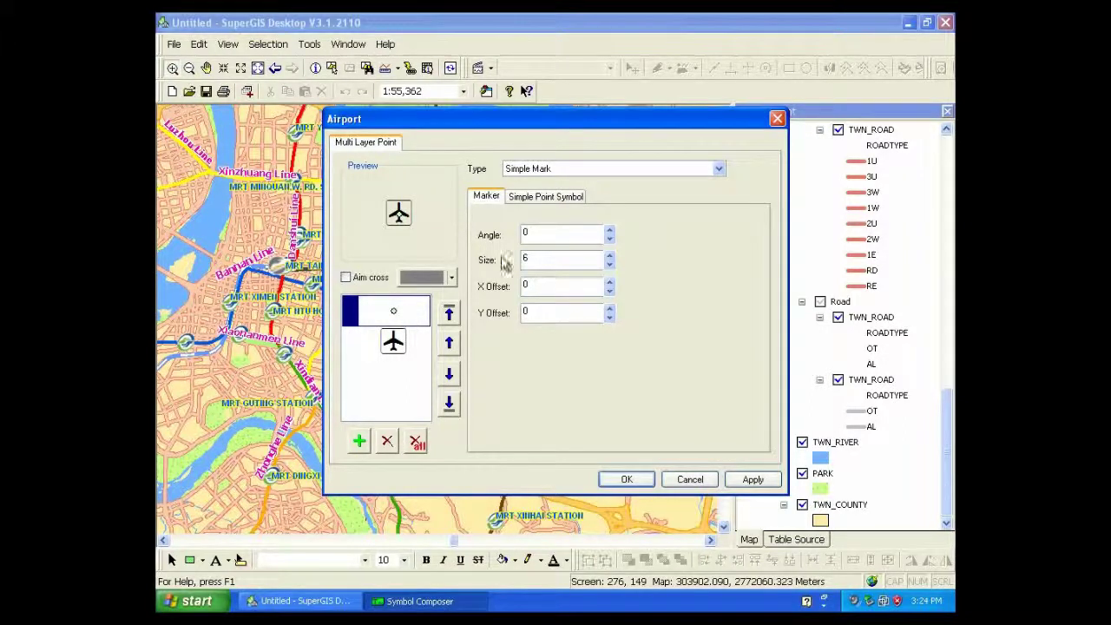
pyautogui.click(561, 200)
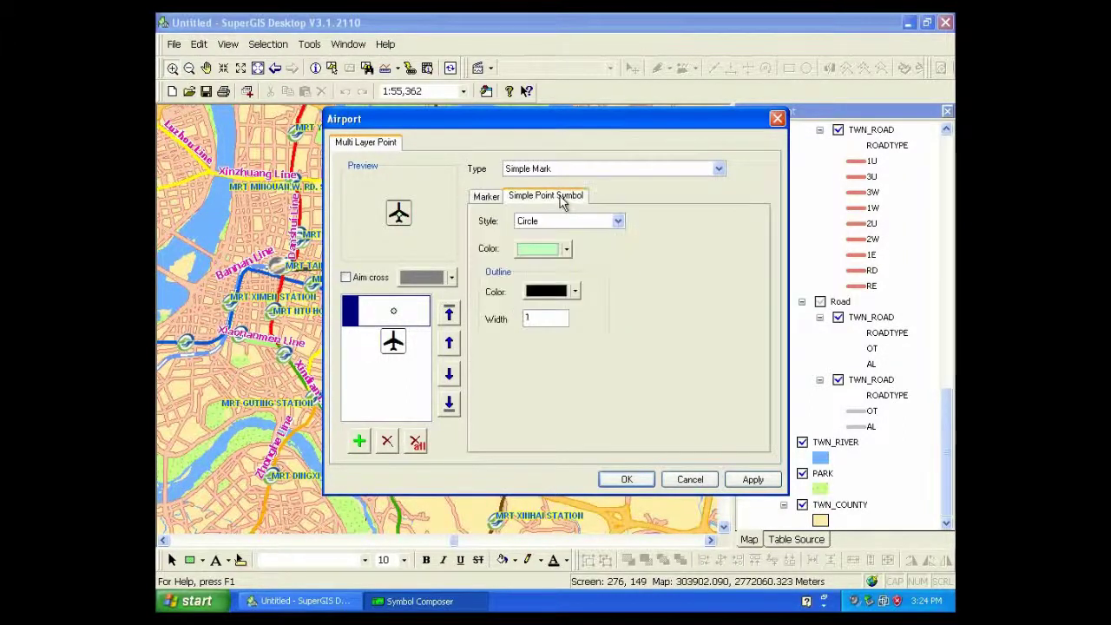
pyautogui.click(617, 222)
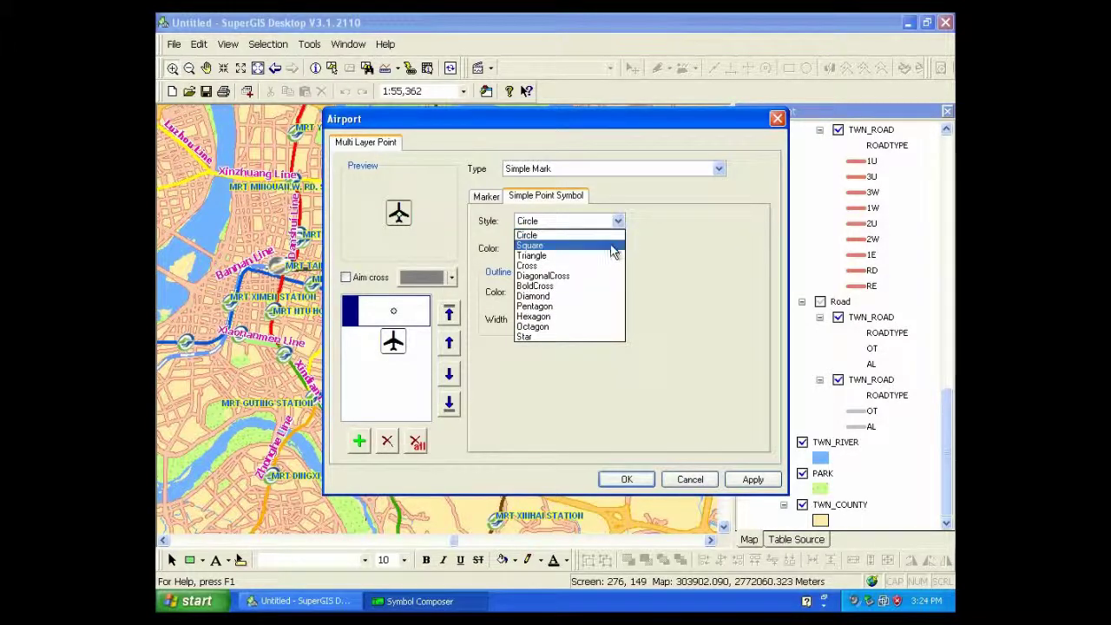
pyautogui.click(611, 257)
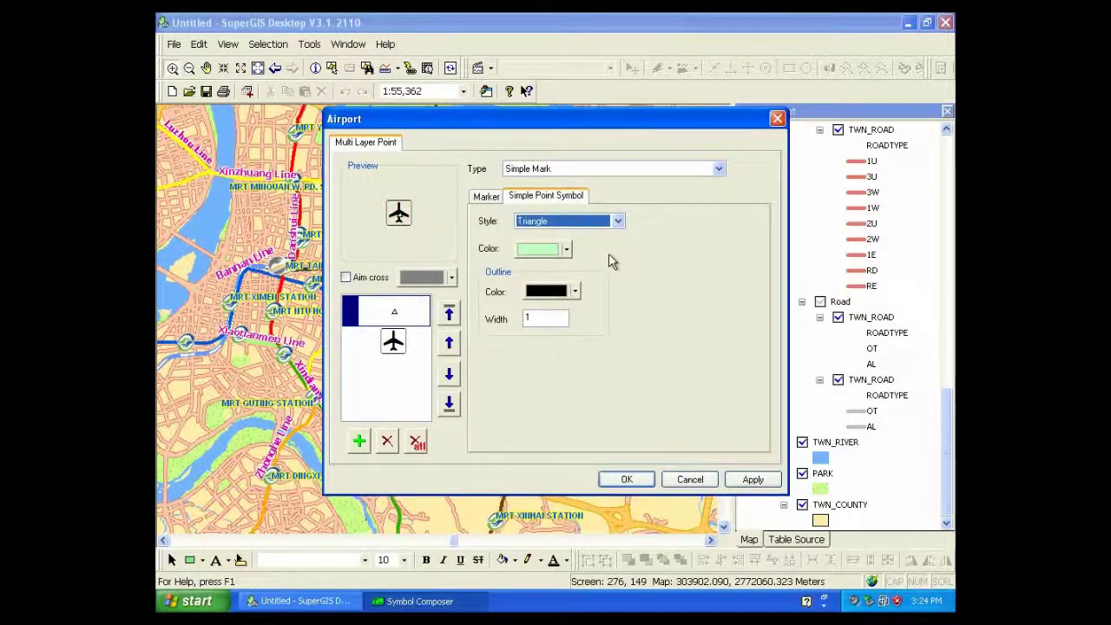
# Set the triangle layer's size to 10 and colour to red, then confirm
pyautogui.click(490, 198)
pyautogui.moveTo(527, 259); pyautogui.dragTo(510, 262)
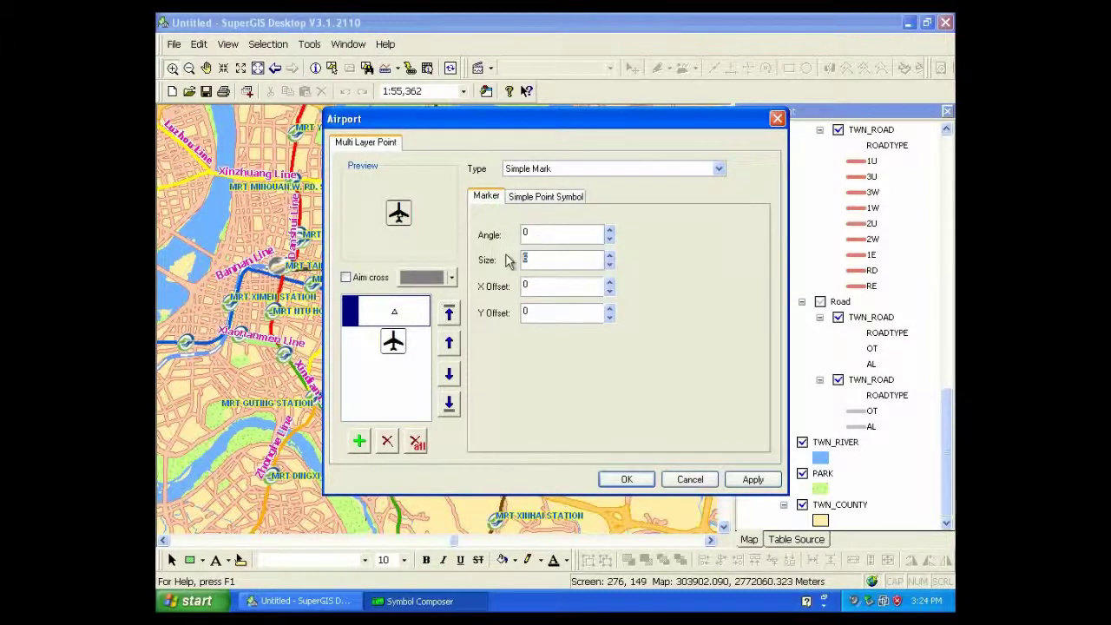
pyautogui.write('10')
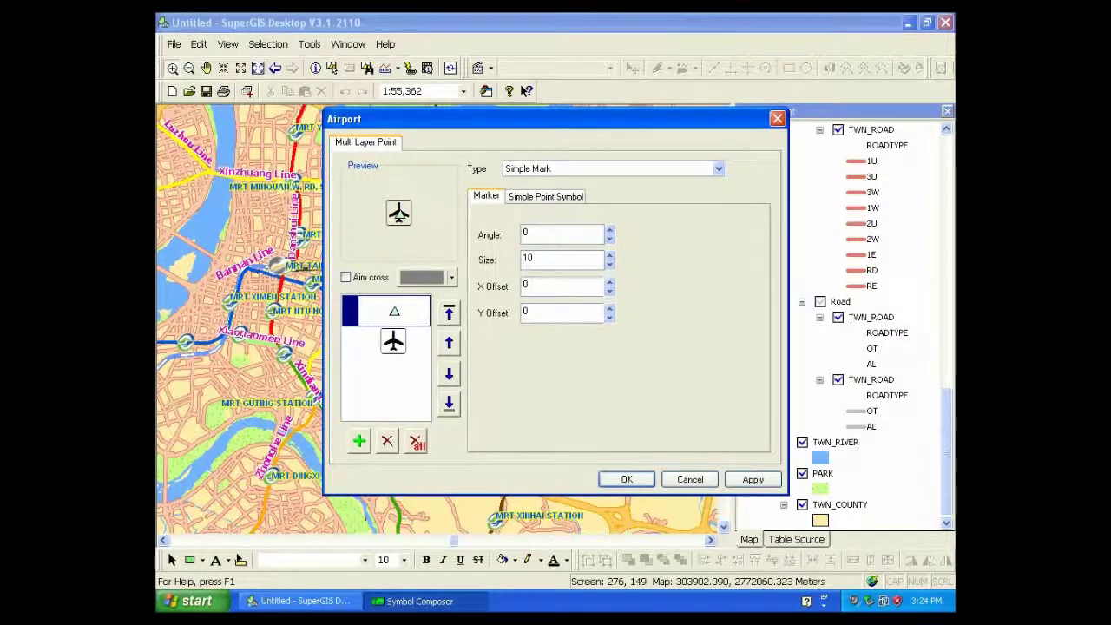
pyautogui.click(545, 196)
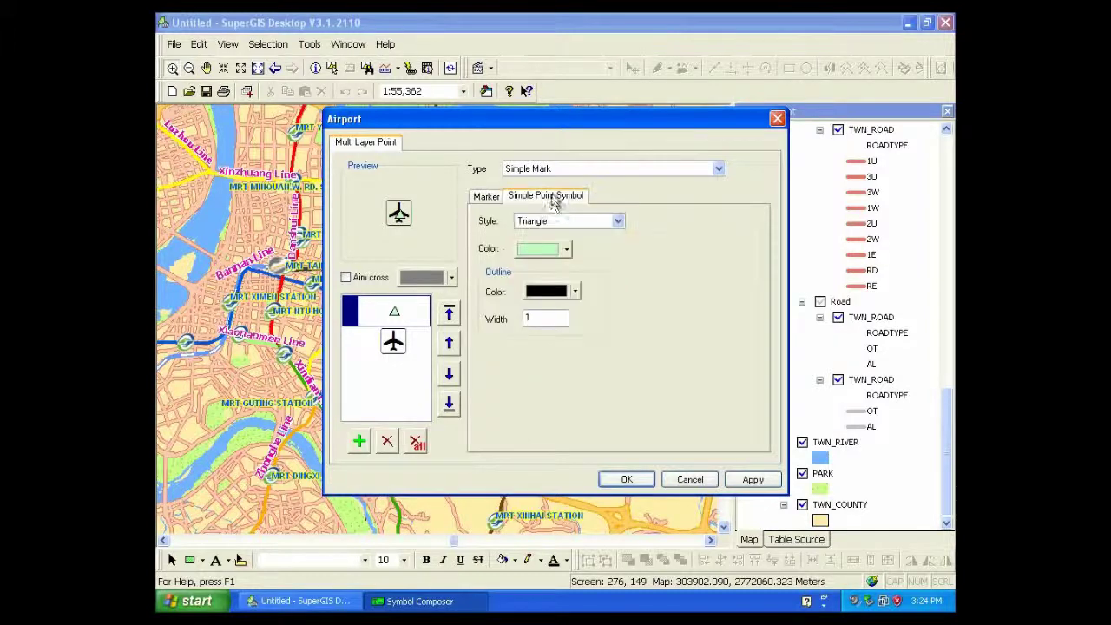
pyautogui.click(547, 249)
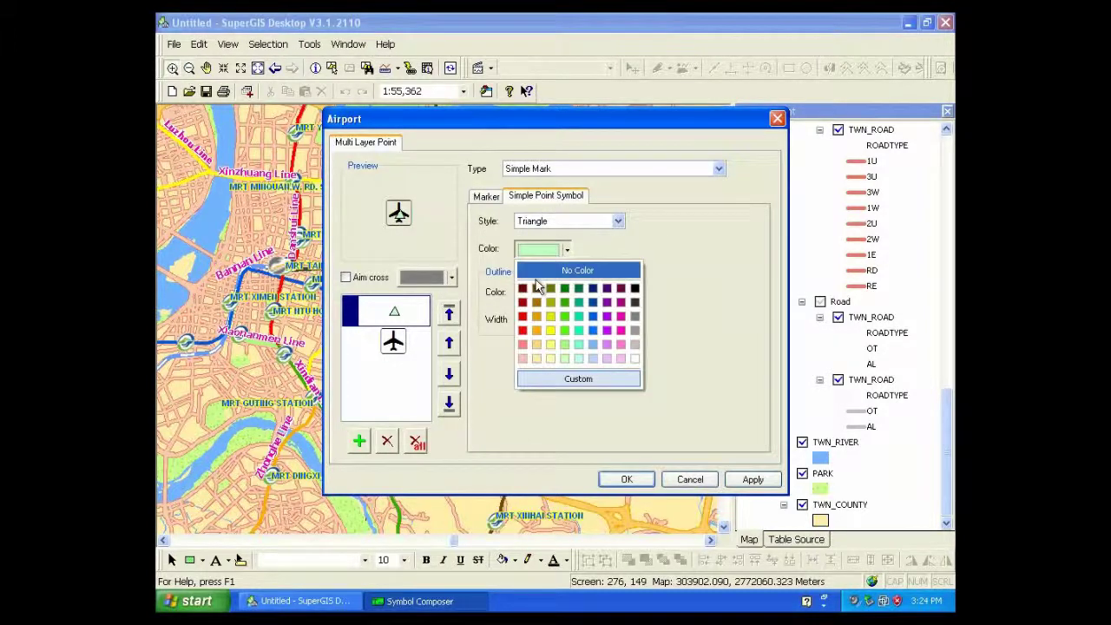
pyautogui.click(522, 330)
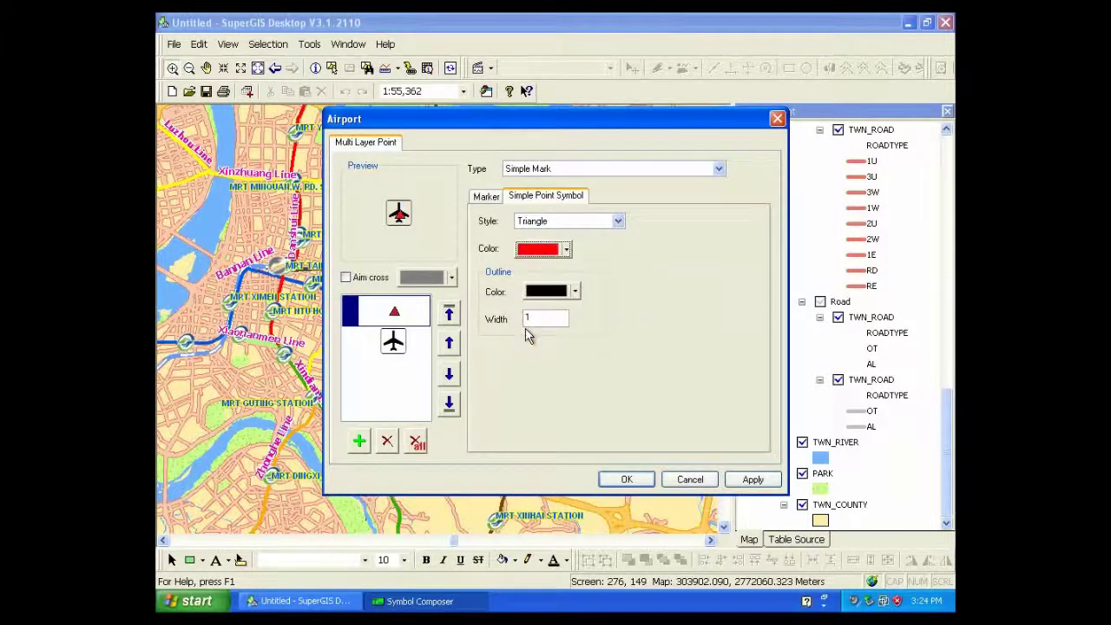
pyautogui.click(627, 479)
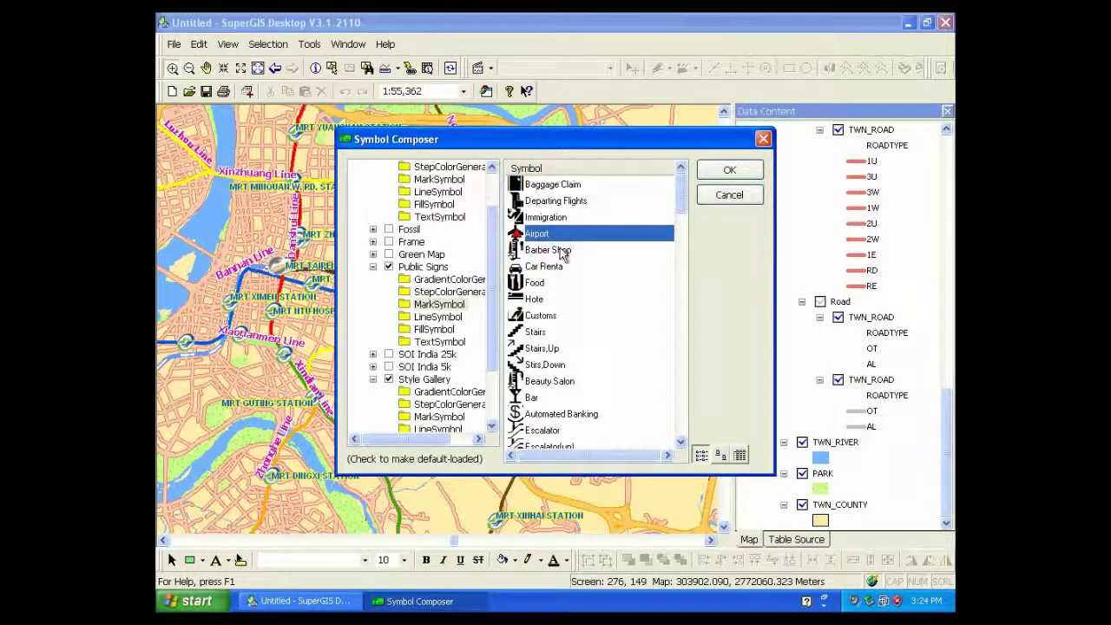
# Close the Symbol Composer and open the Thsr layer's symbol selector
pyautogui.click(730, 171)
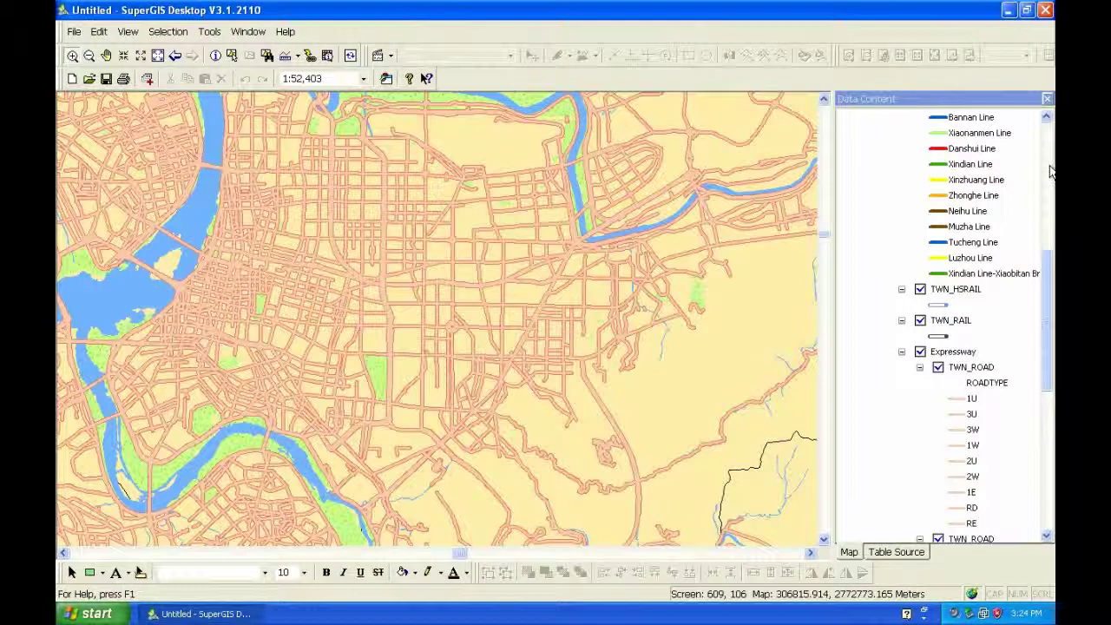
pyautogui.click(1050, 171)
pyautogui.click(942, 174)
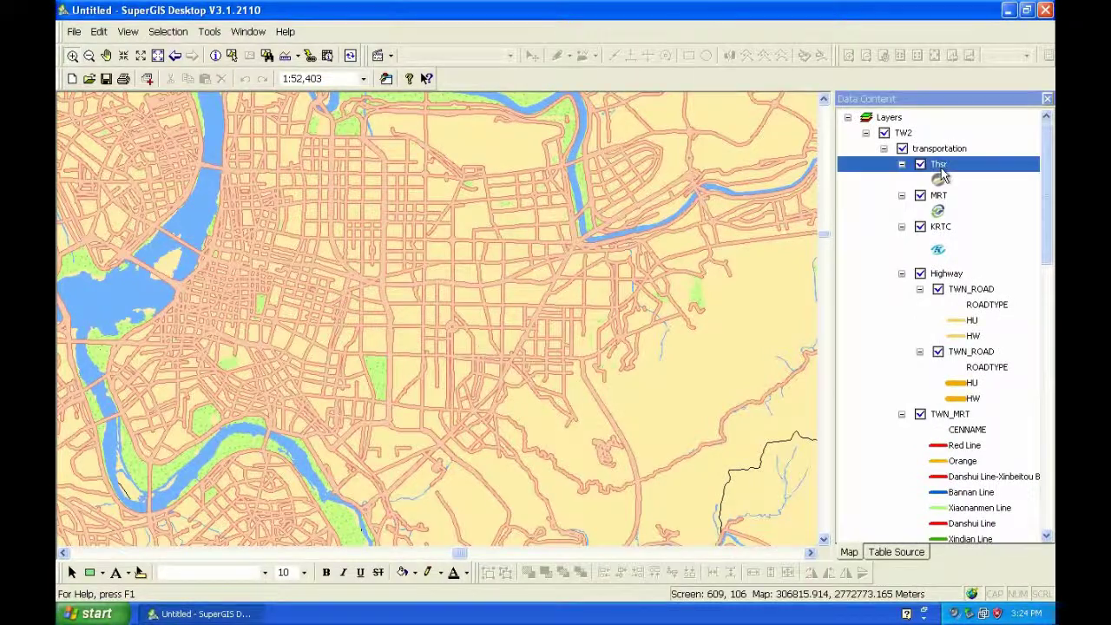
pyautogui.doubleClick(942, 173)
pyautogui.click(632, 141)
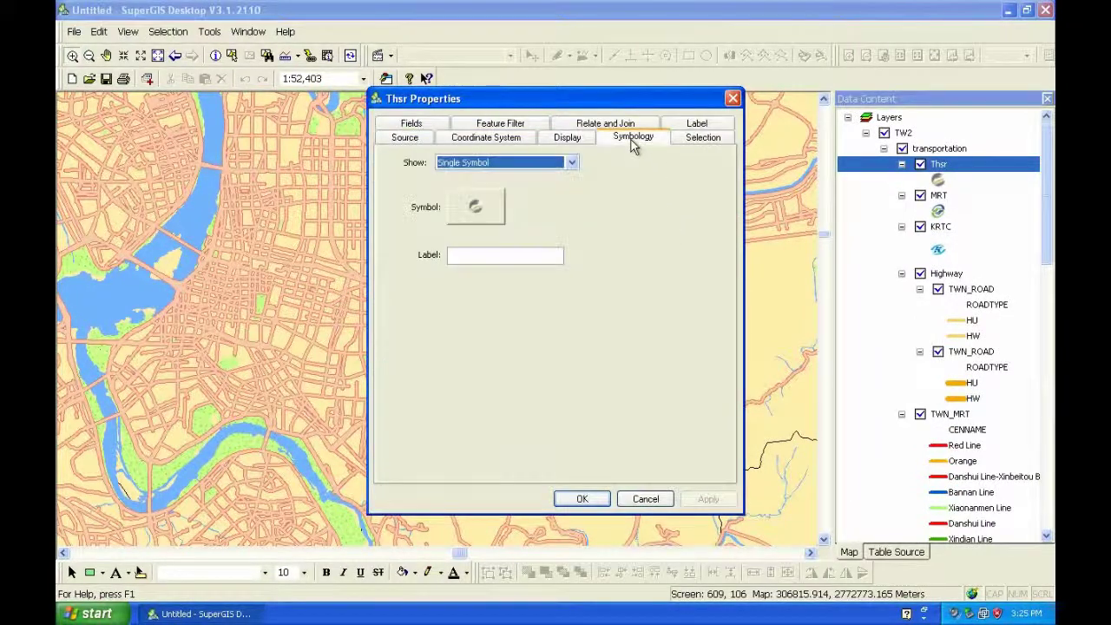
pyautogui.click(489, 212)
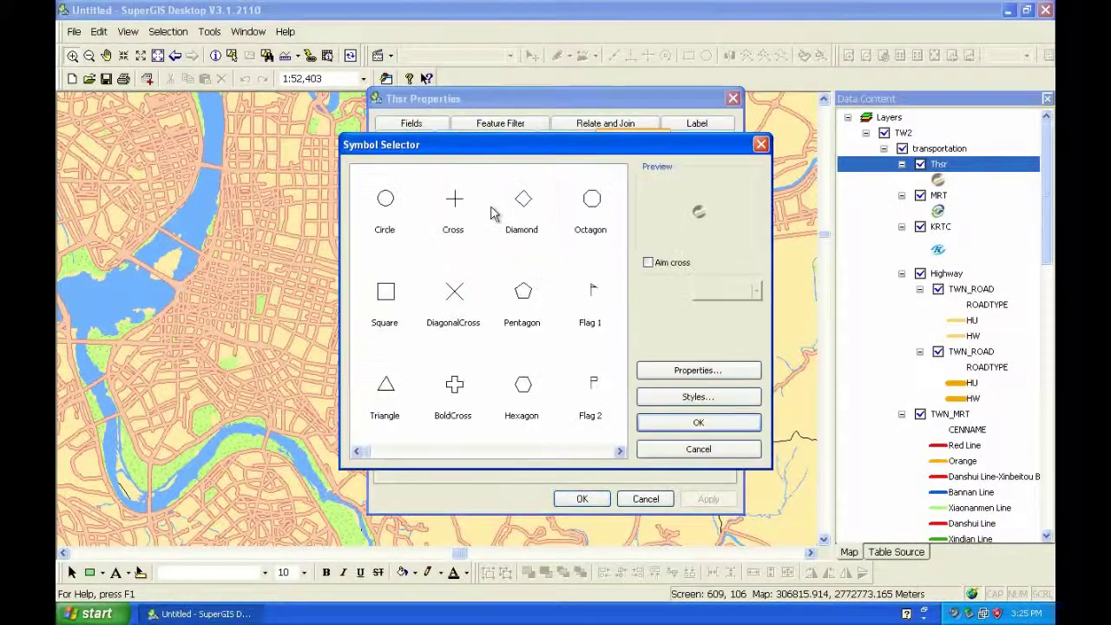
# Browse the Business style symbols in the Symbol Selector
pyautogui.click(675, 400)
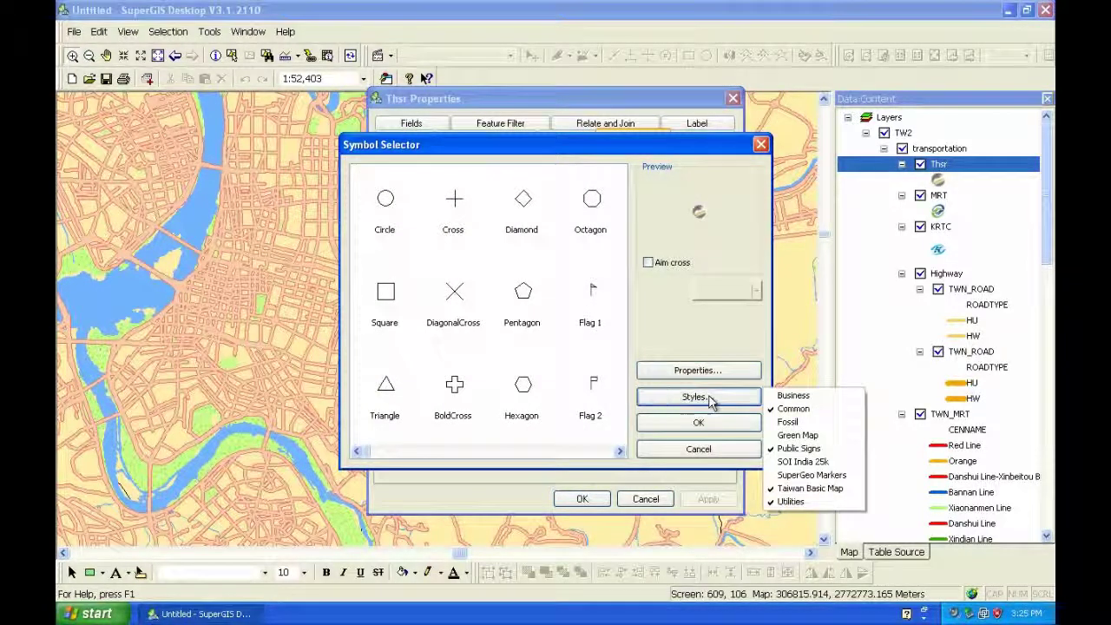
pyautogui.click(792, 395)
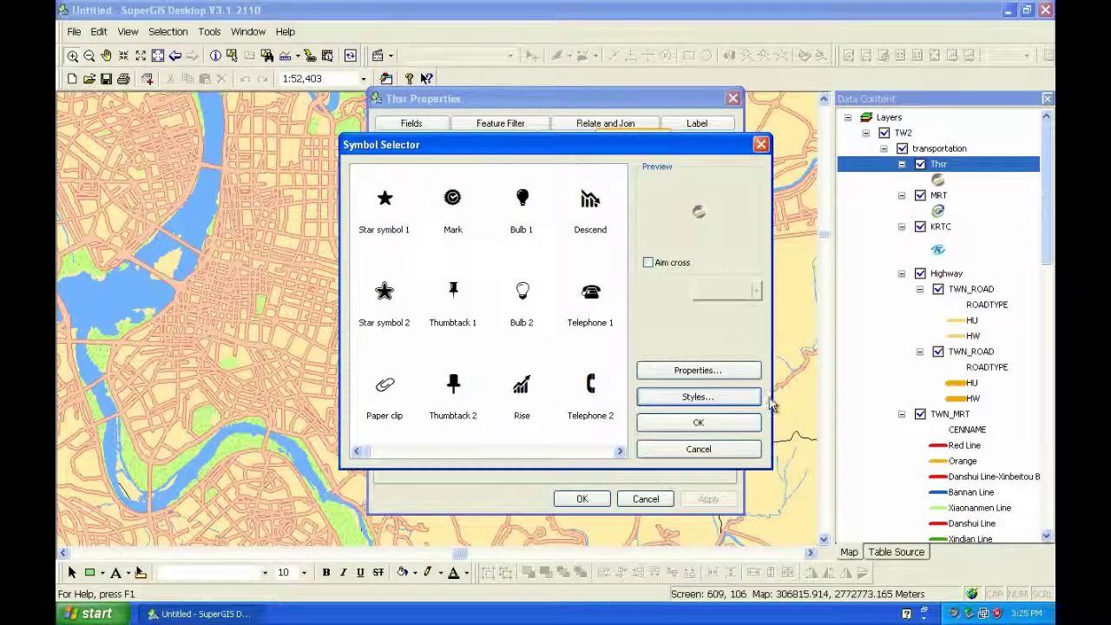
pyautogui.click(429, 452)
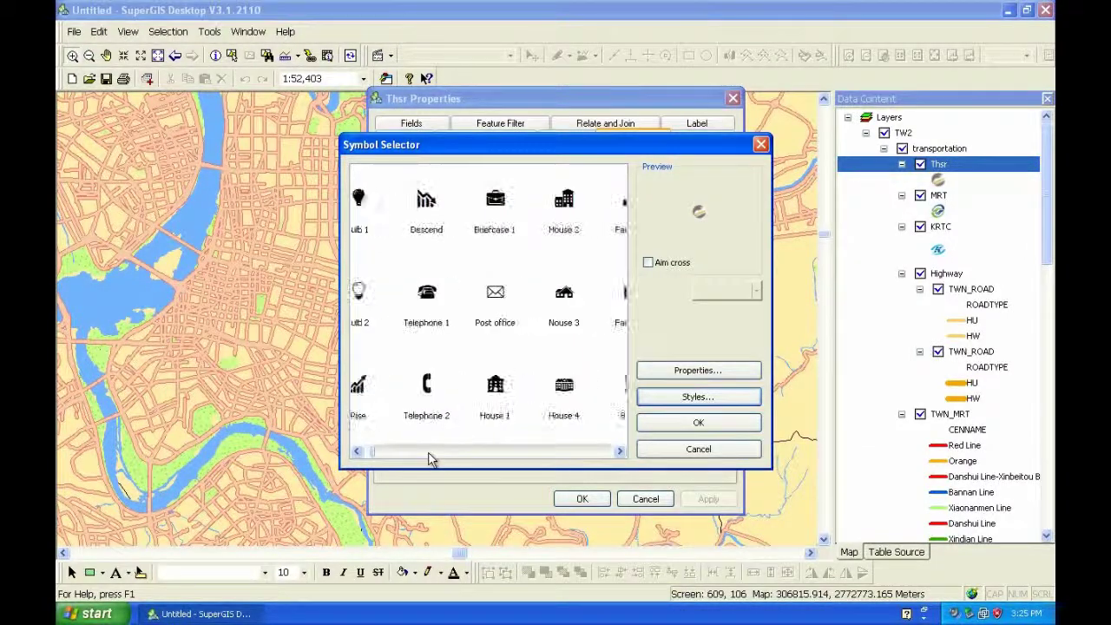
pyautogui.click(429, 452)
pyautogui.click(429, 452)
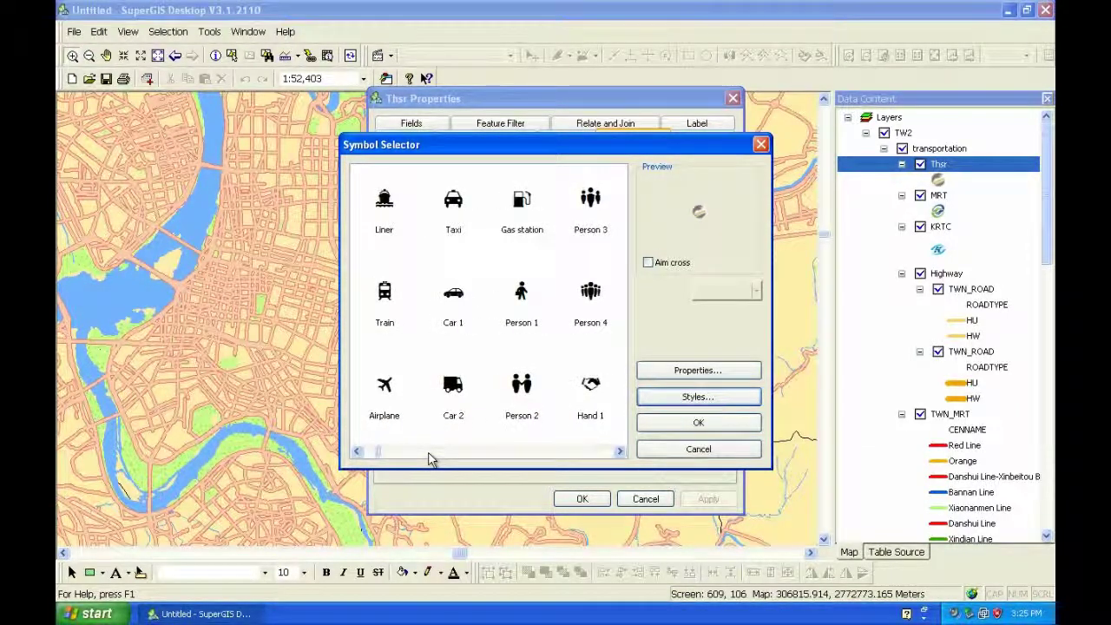
# Drop the Public Signs style set, add SOI India 25k, and scroll its symbols
pyautogui.click(742, 404)
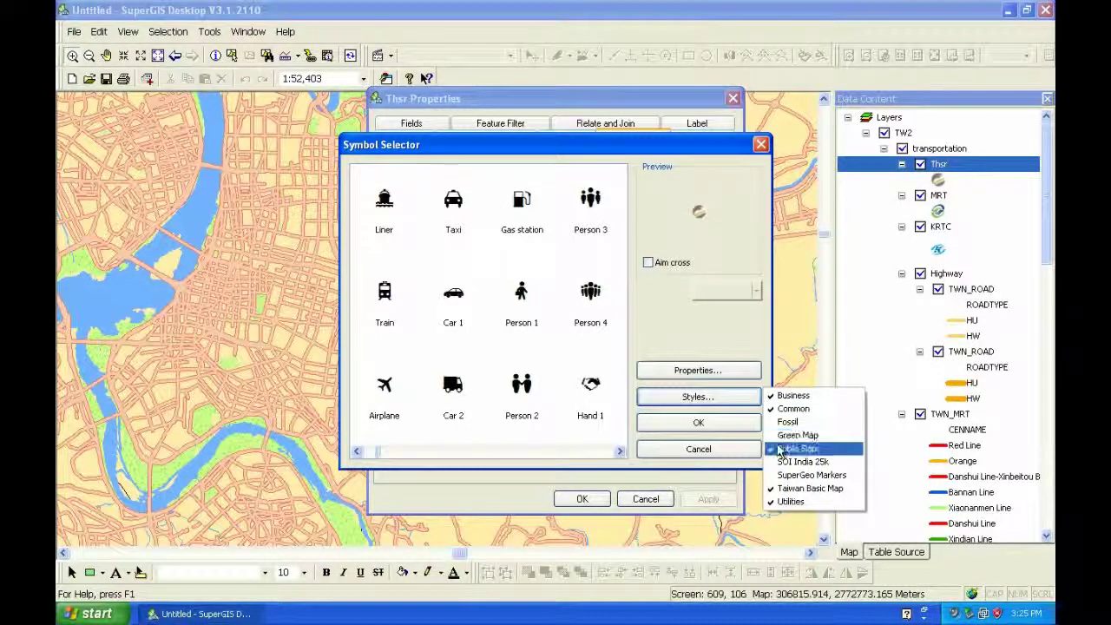
pyautogui.click(779, 449)
pyautogui.click(745, 404)
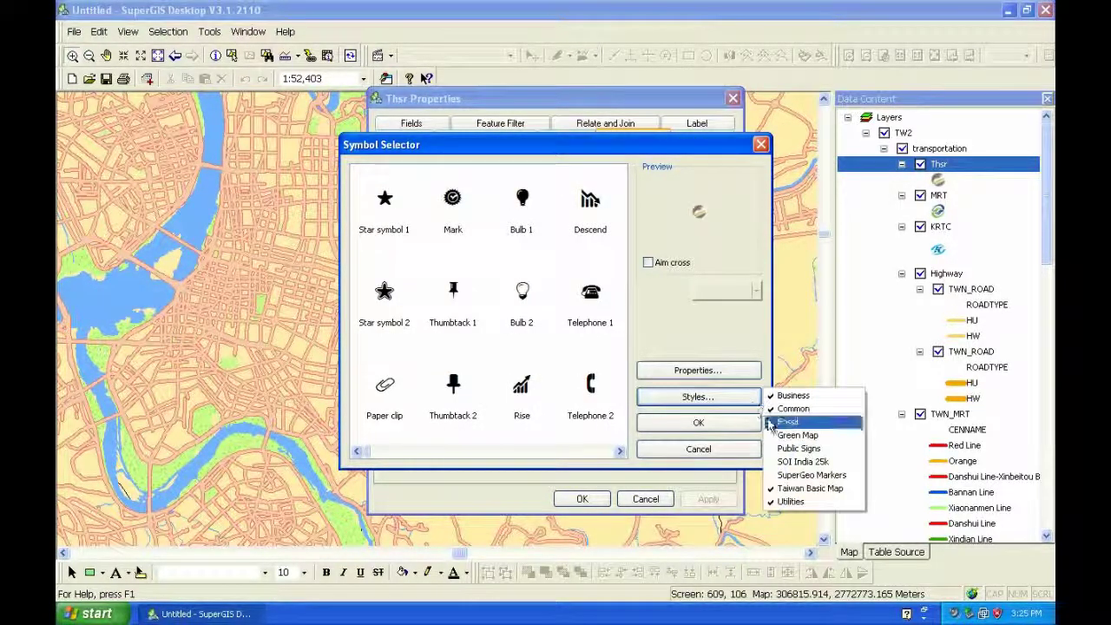
pyautogui.click(779, 461)
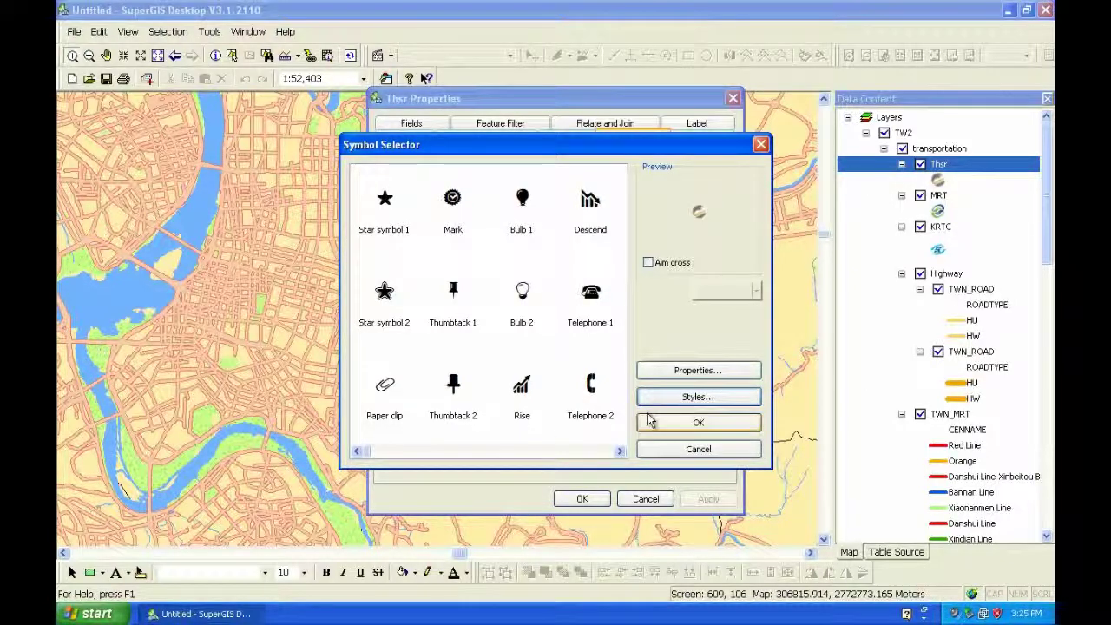
pyautogui.moveTo(361, 451); pyautogui.dragTo(423, 455)
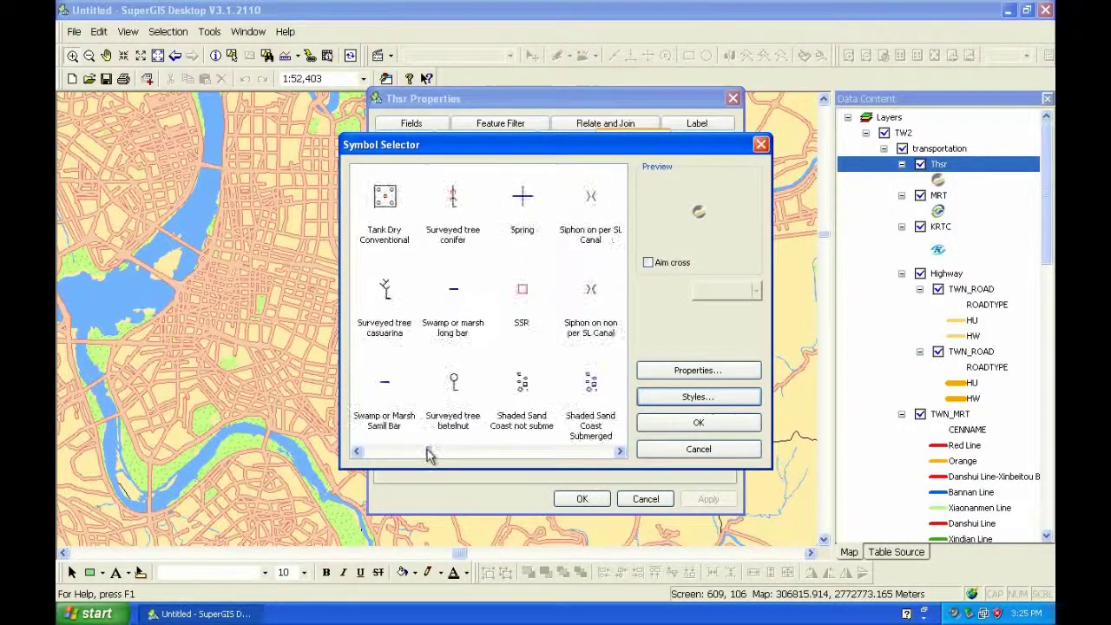
pyautogui.moveTo(427, 454); pyautogui.dragTo(466, 453)
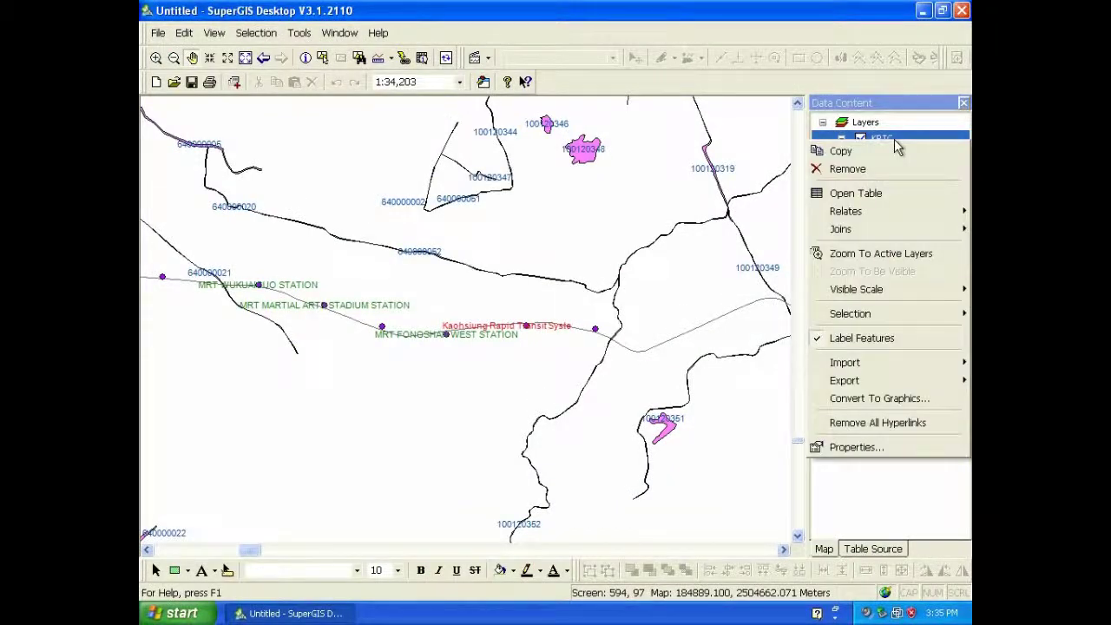
# Set KRTC label placement to horizontal around each point
pyautogui.click(855, 447)
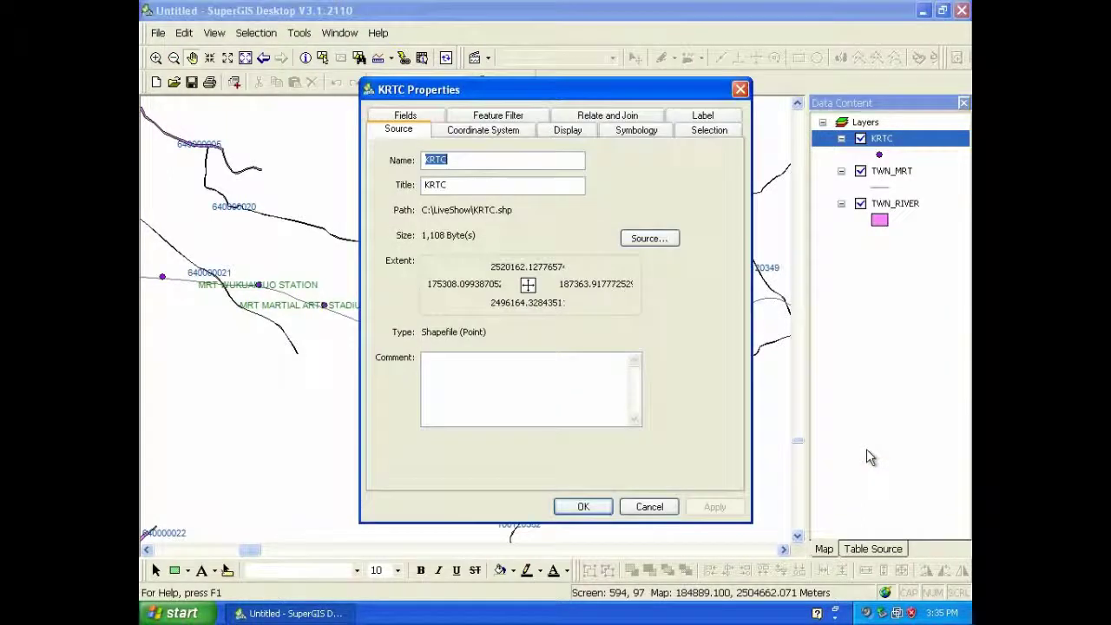
pyautogui.click(708, 118)
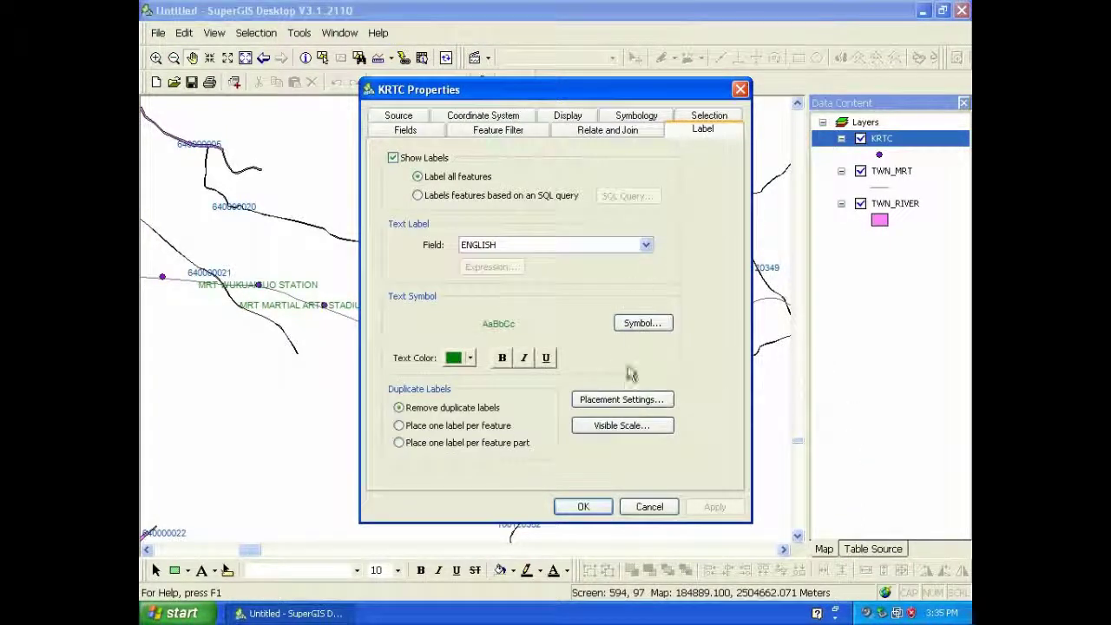
pyautogui.click(619, 402)
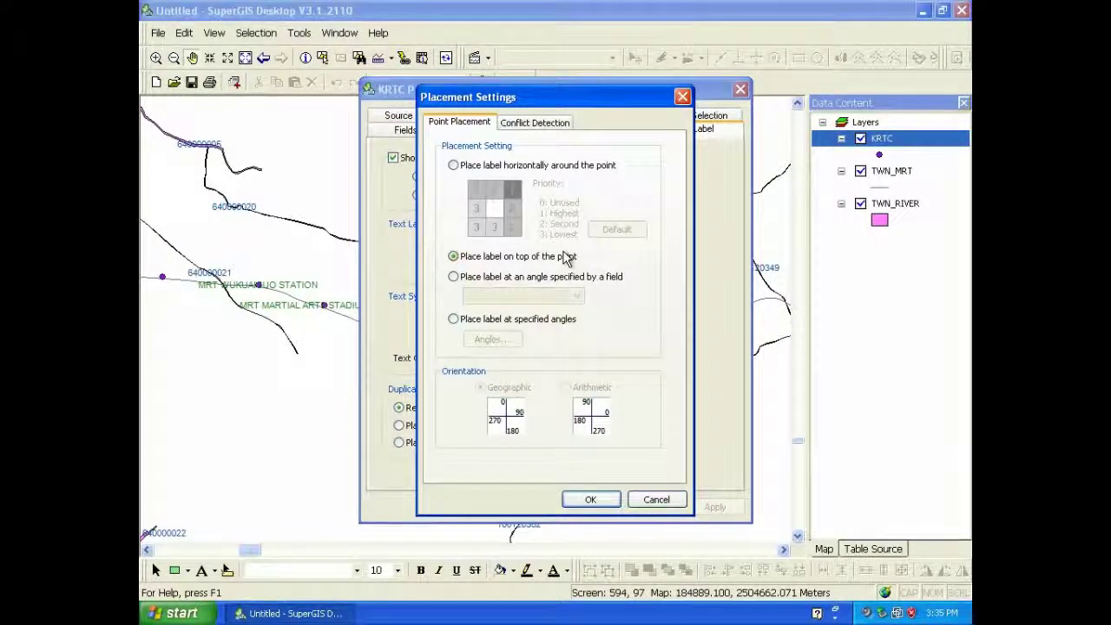
pyautogui.click(545, 166)
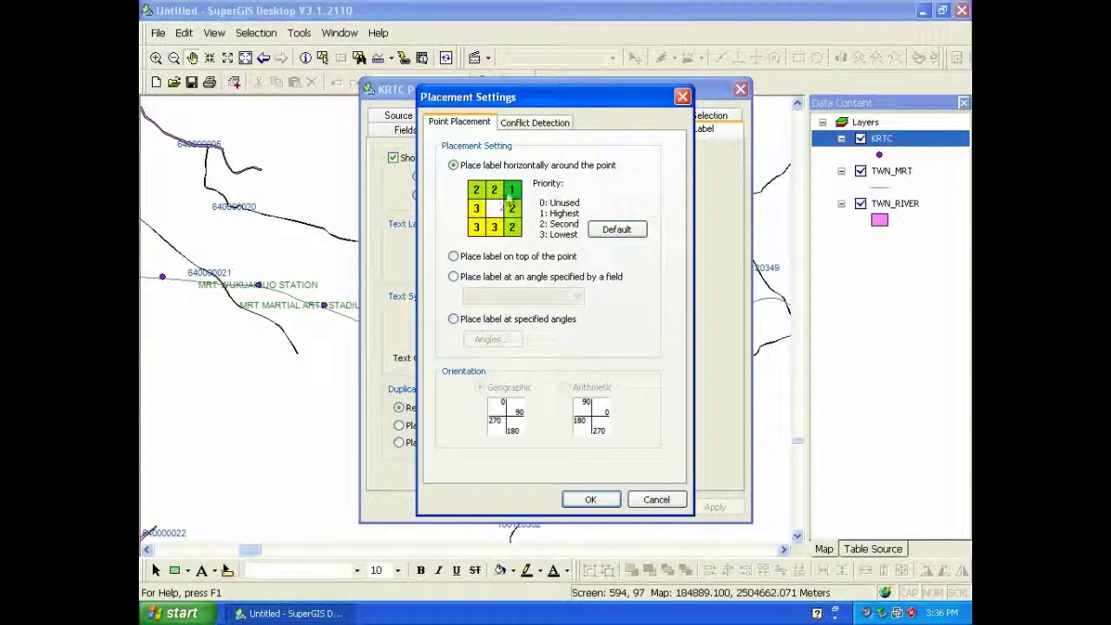
# Edit the position priorities to favour top-right and forbid bottom-left, then apply
pyautogui.click(477, 227)
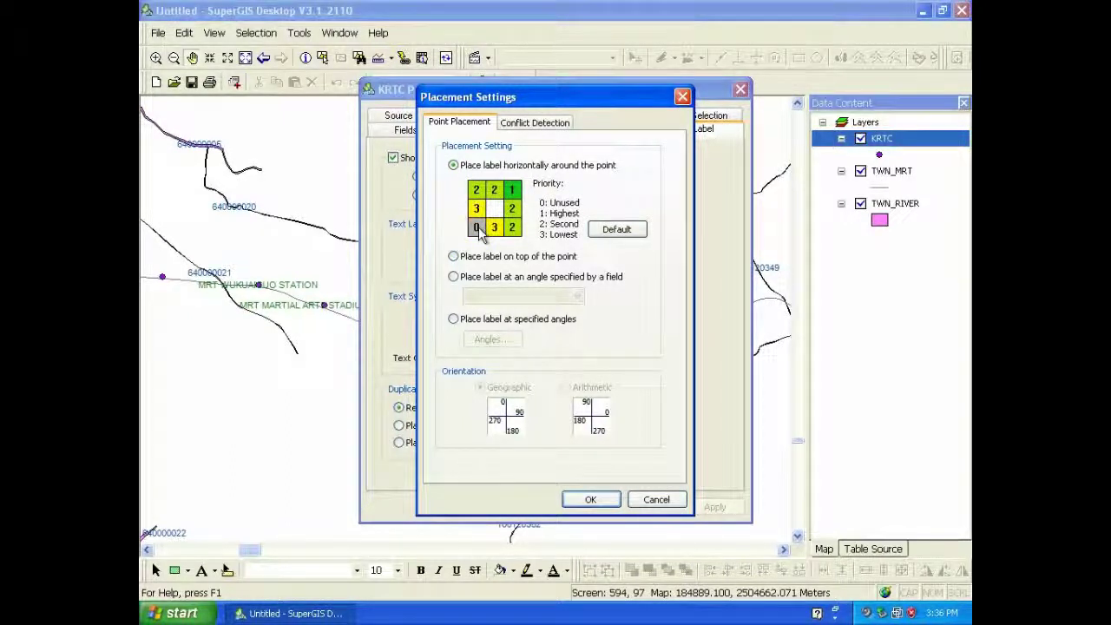
pyautogui.click(475, 189)
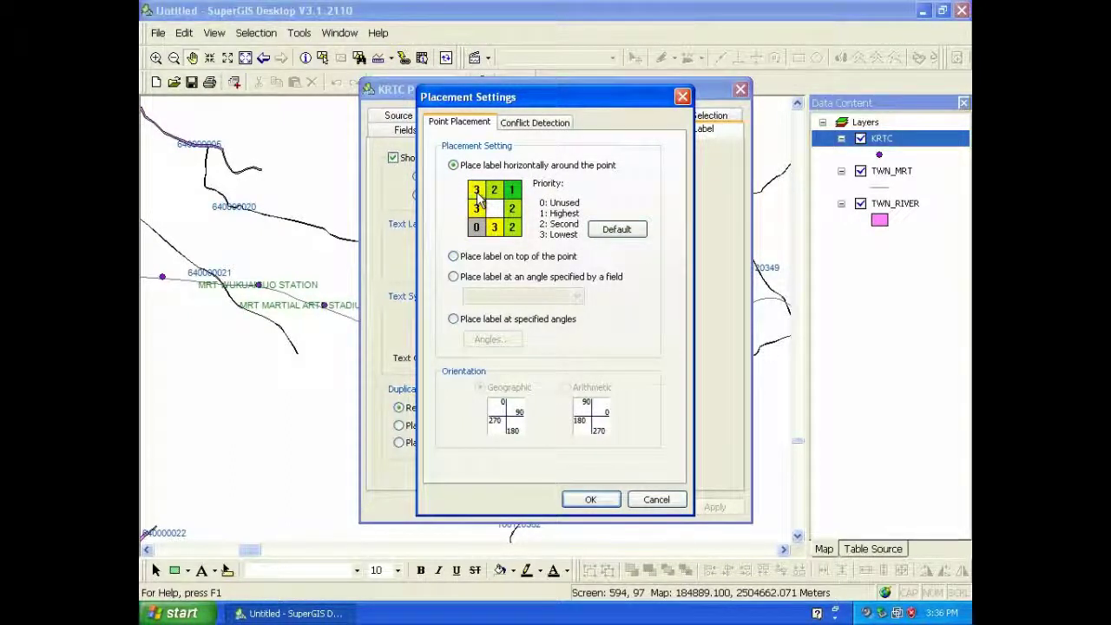
pyautogui.click(512, 227)
pyautogui.click(513, 228)
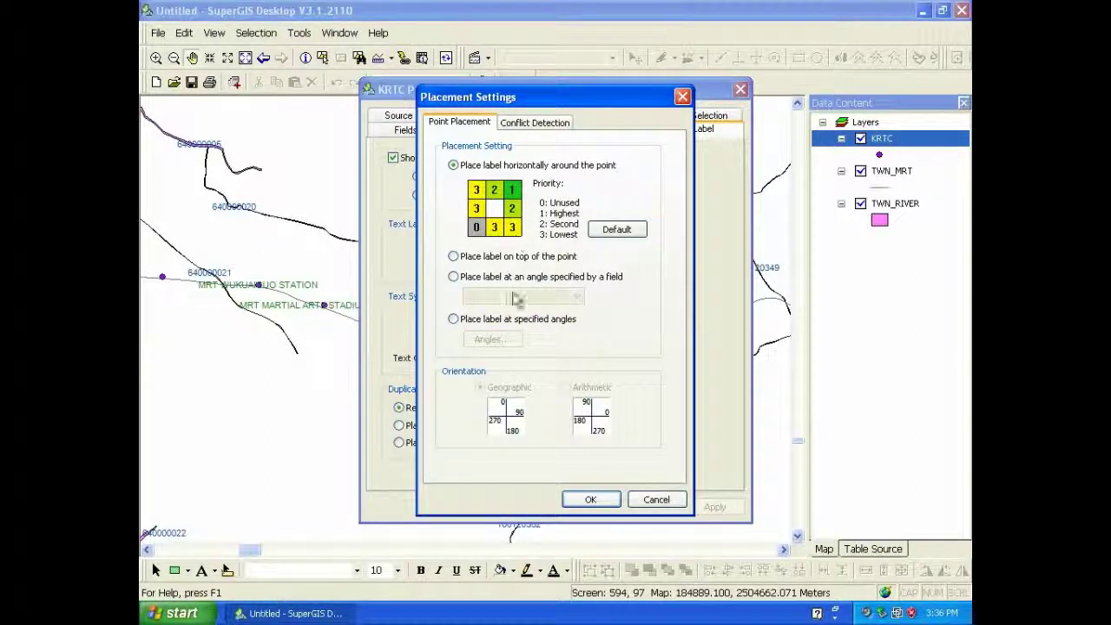
pyautogui.click(558, 129)
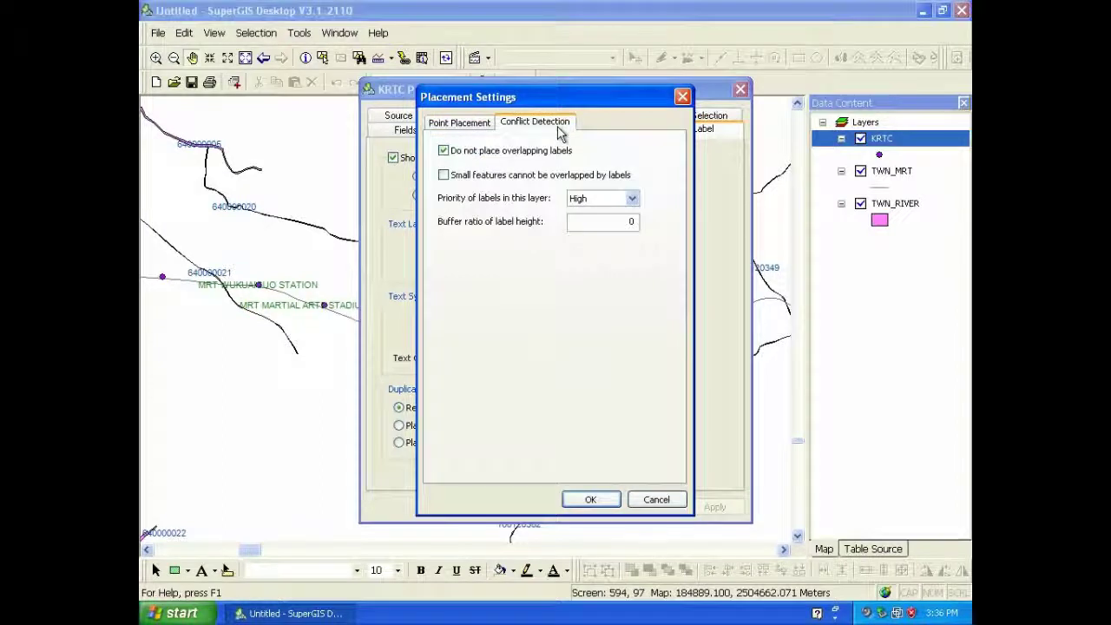
pyautogui.click(478, 128)
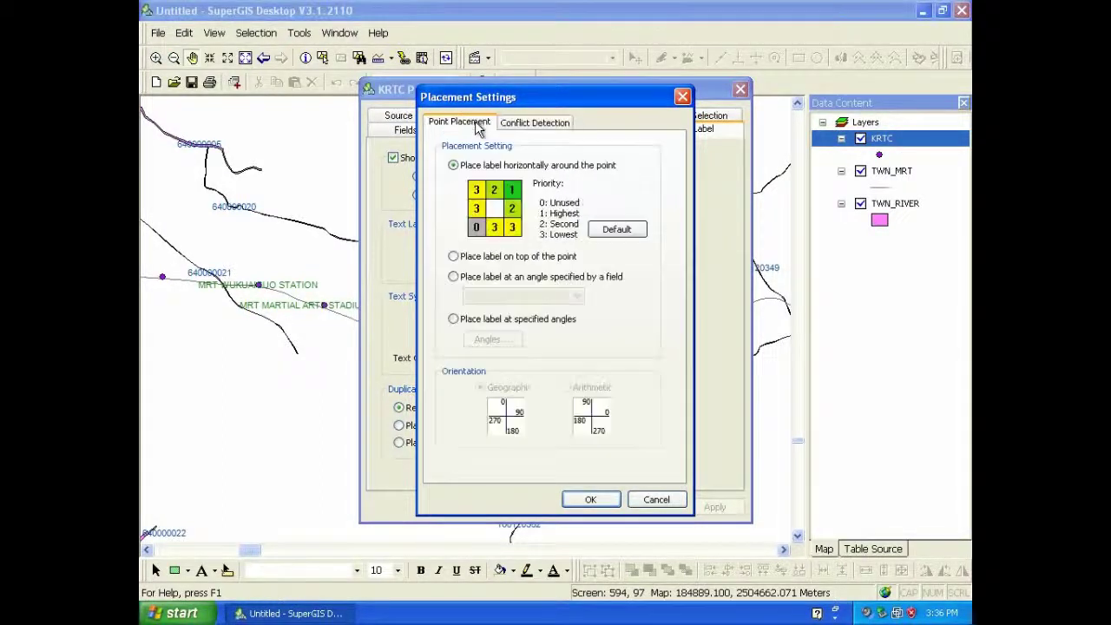
pyautogui.click(592, 499)
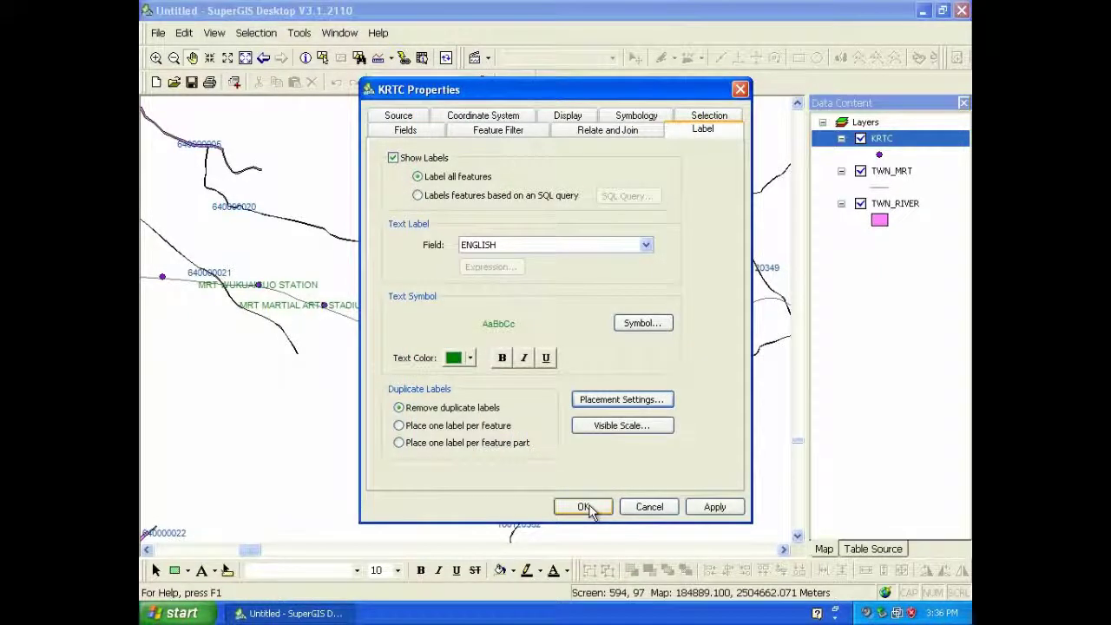
pyautogui.click(585, 507)
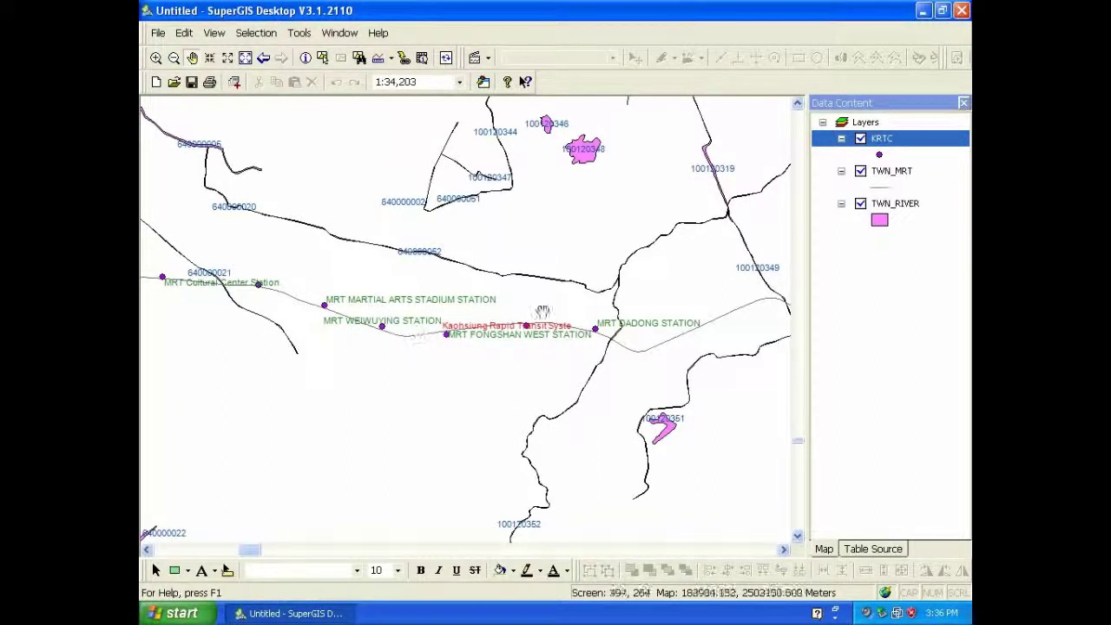
pyautogui.doubleClick(884, 174)
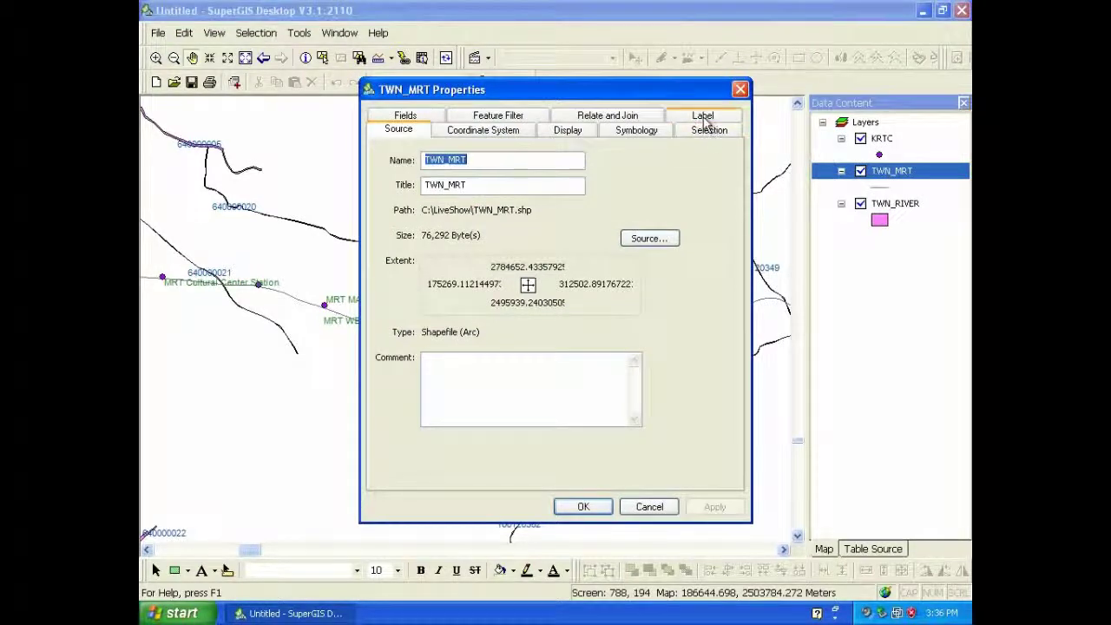
# Set the TWN_MRT line labels' orientation to Curved and apply it
pyautogui.click(703, 116)
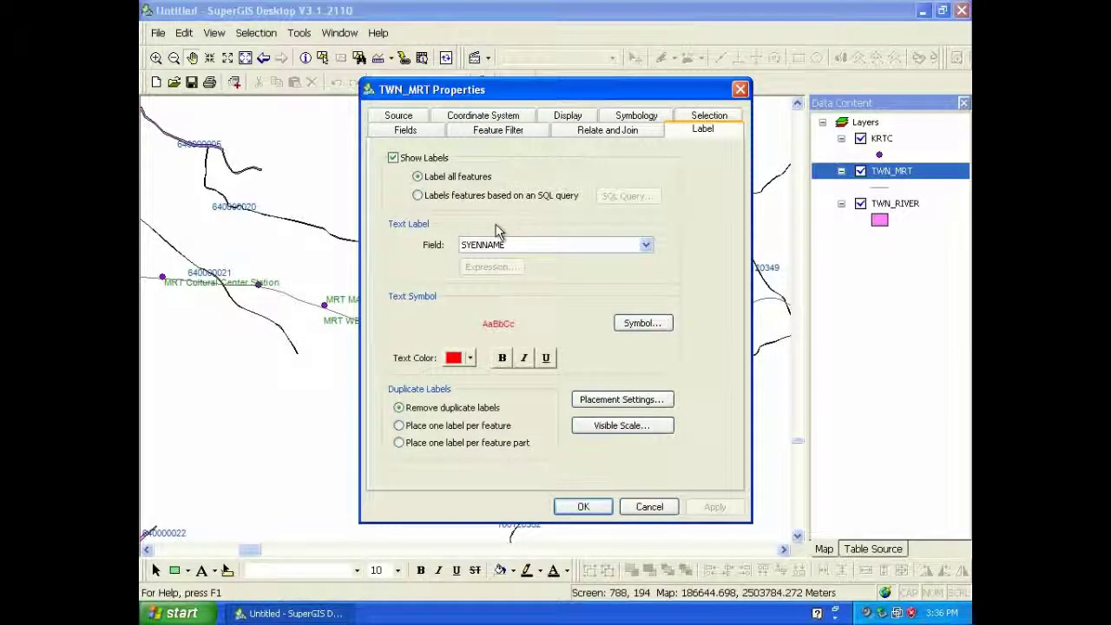
pyautogui.click(585, 401)
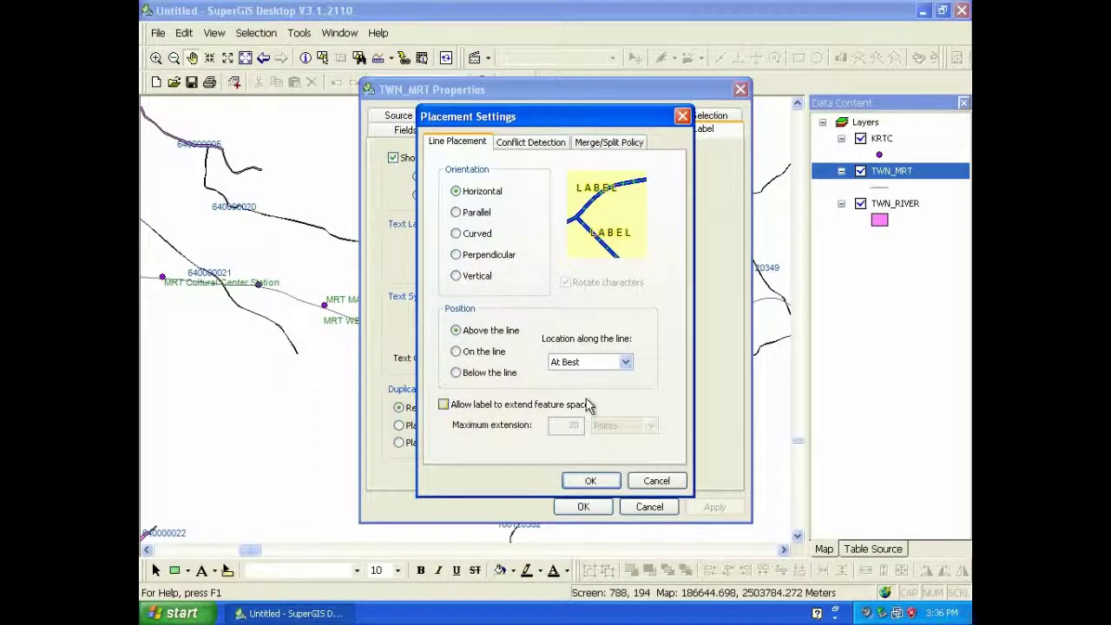
pyautogui.click(489, 217)
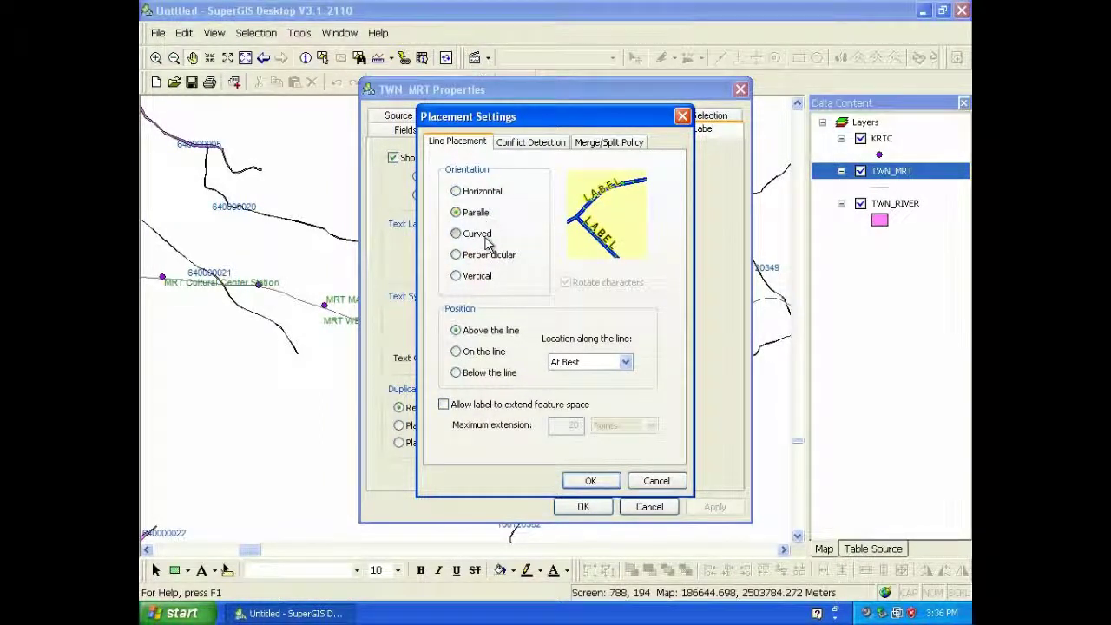
pyautogui.click(484, 237)
pyautogui.click(484, 261)
pyautogui.click(482, 279)
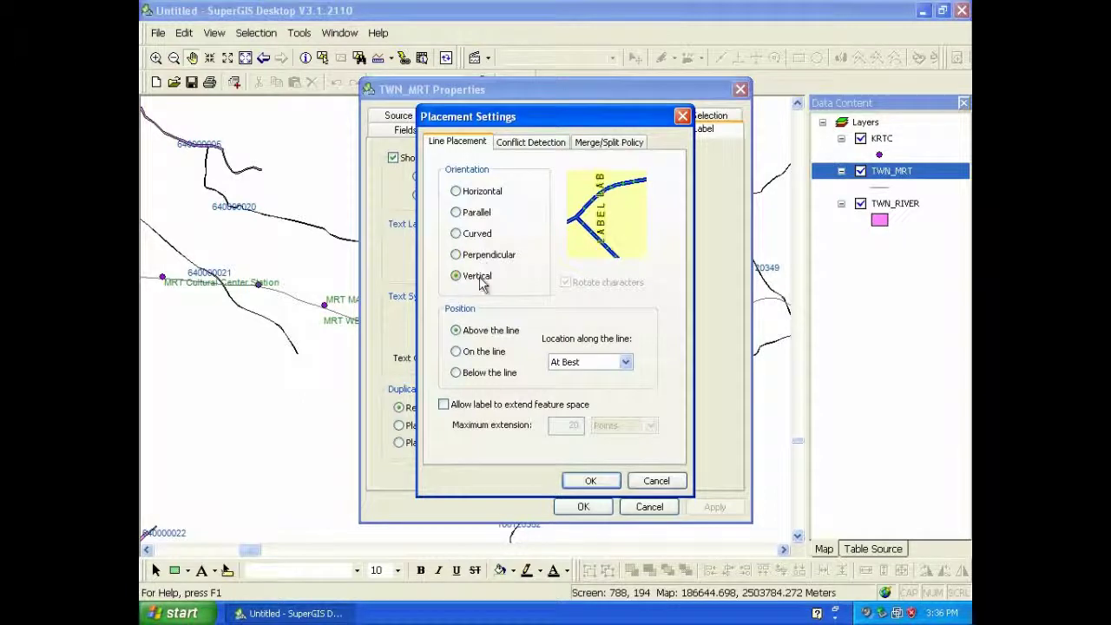
pyautogui.click(486, 235)
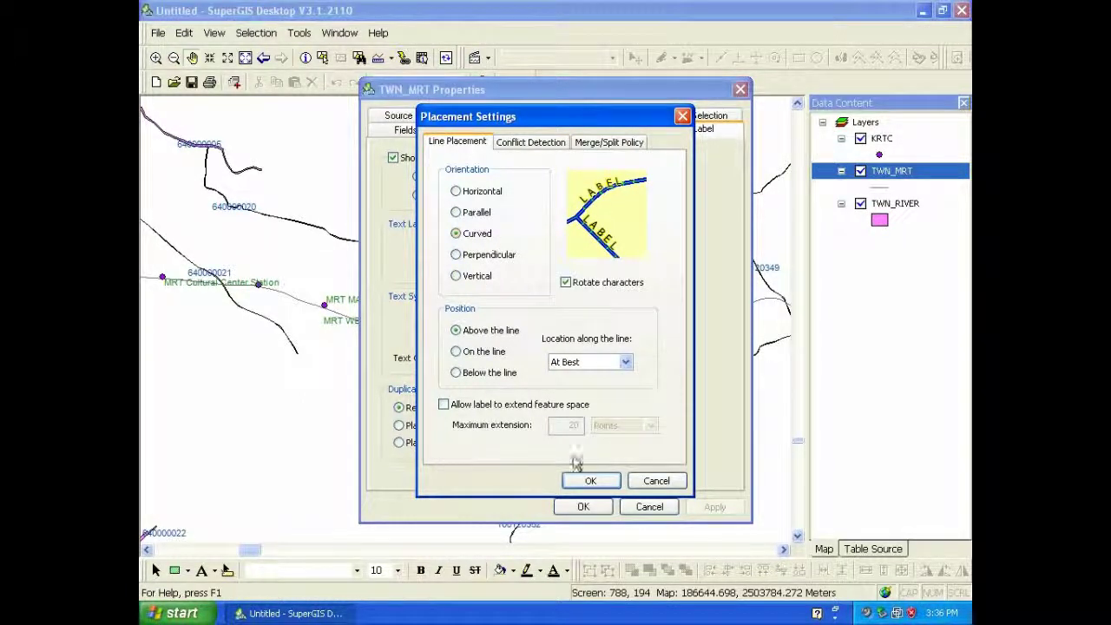
pyautogui.click(590, 483)
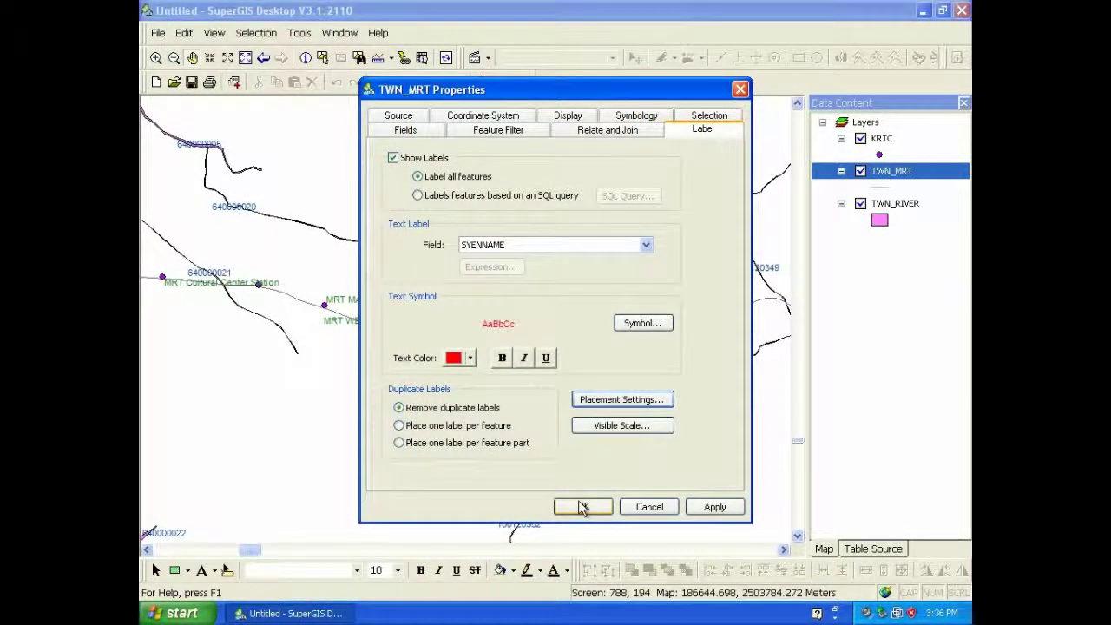
pyautogui.click(584, 506)
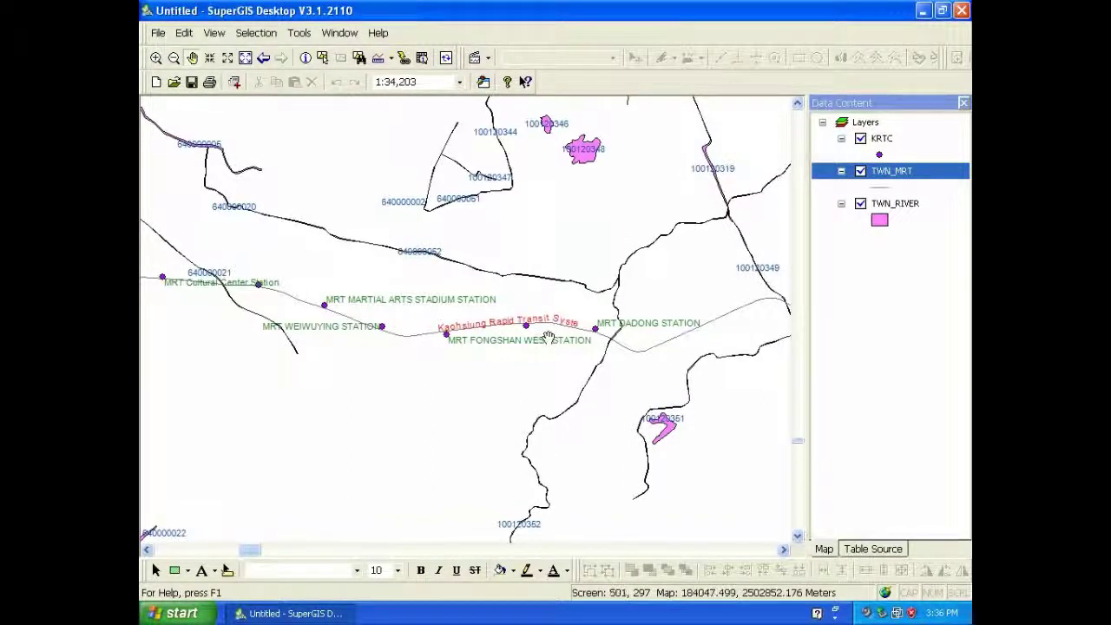
# Set the TWN_RIVER polygon label orientation to Straight, review conflict detection, and apply
pyautogui.doubleClick(897, 208)
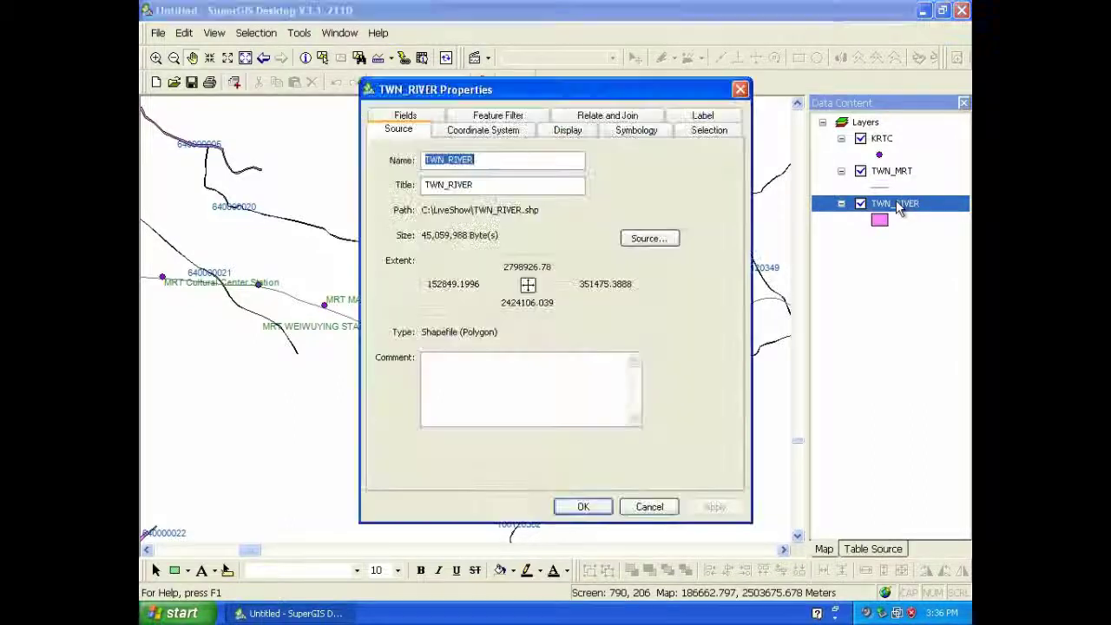
pyautogui.click(702, 116)
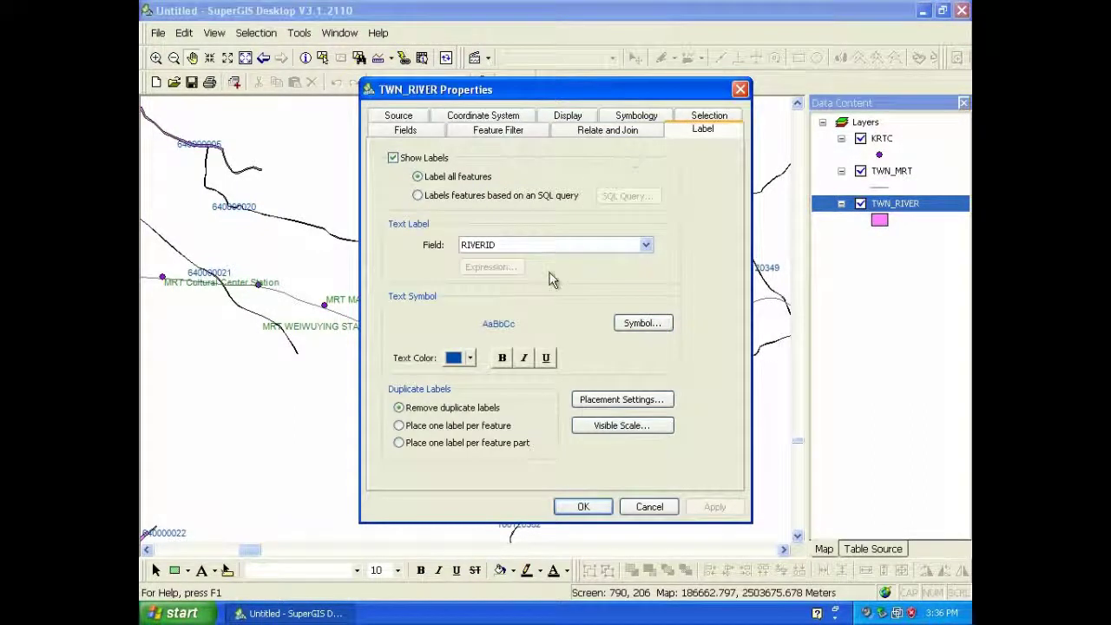
pyautogui.click(598, 401)
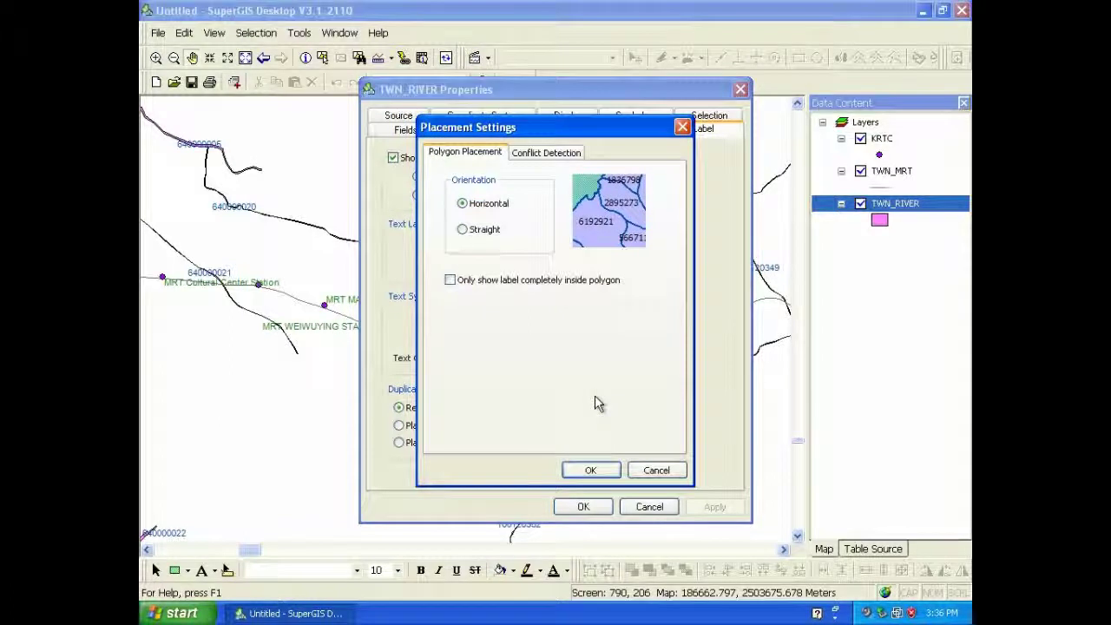
pyautogui.click(491, 230)
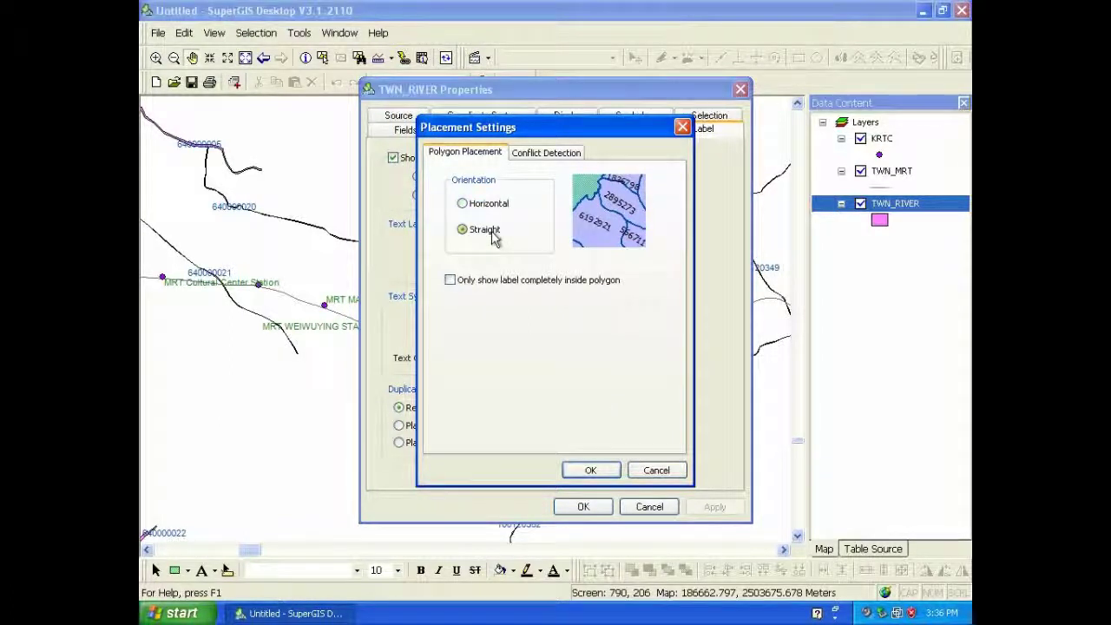
pyautogui.click(535, 154)
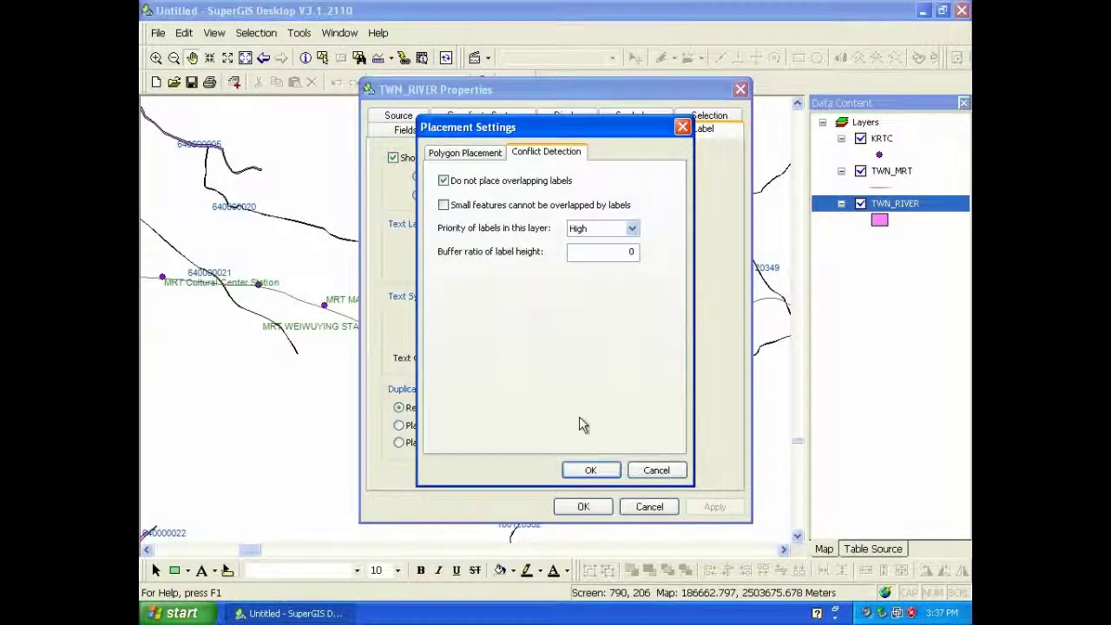
pyautogui.click(608, 472)
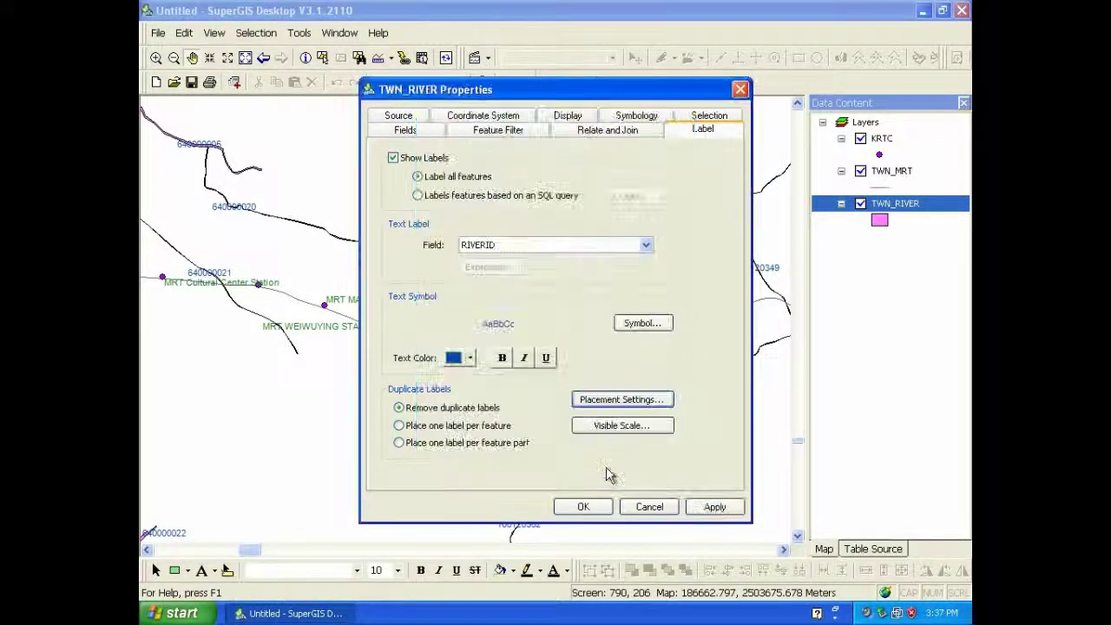
pyautogui.click(583, 507)
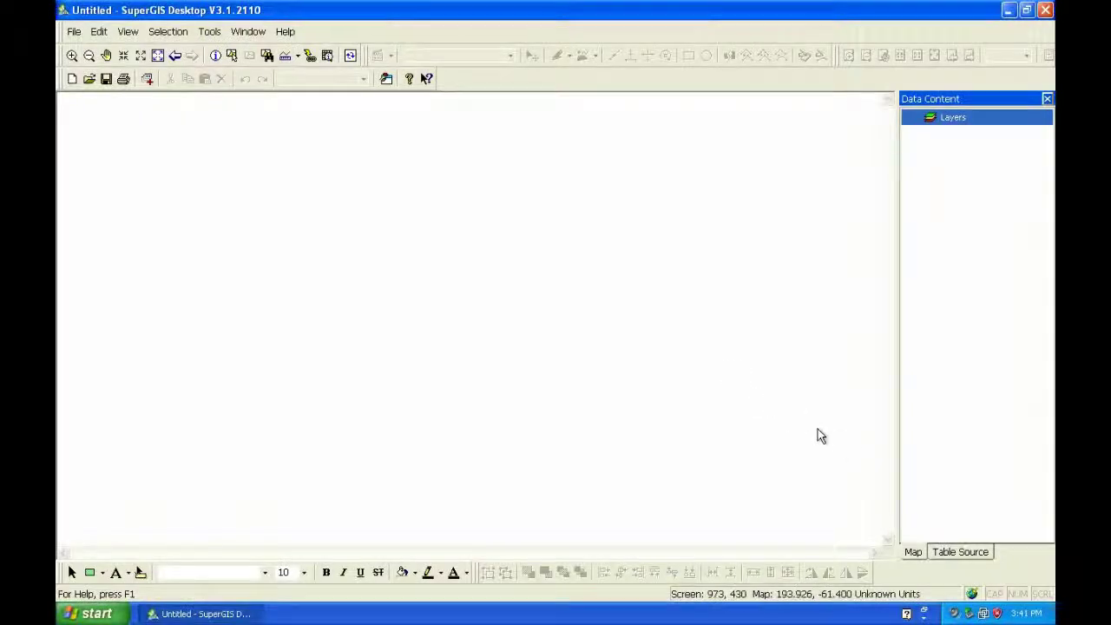
# Add the TWN_ROAD.dbf table from file to the Tables list
pyautogui.click(960, 554)
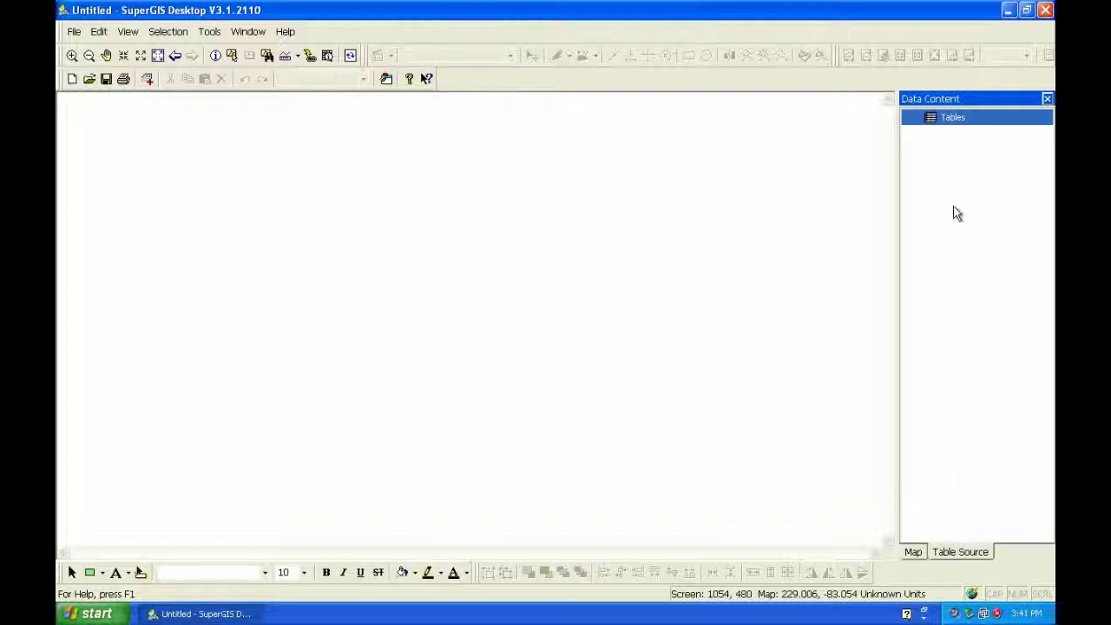
pyautogui.rightClick(954, 126)
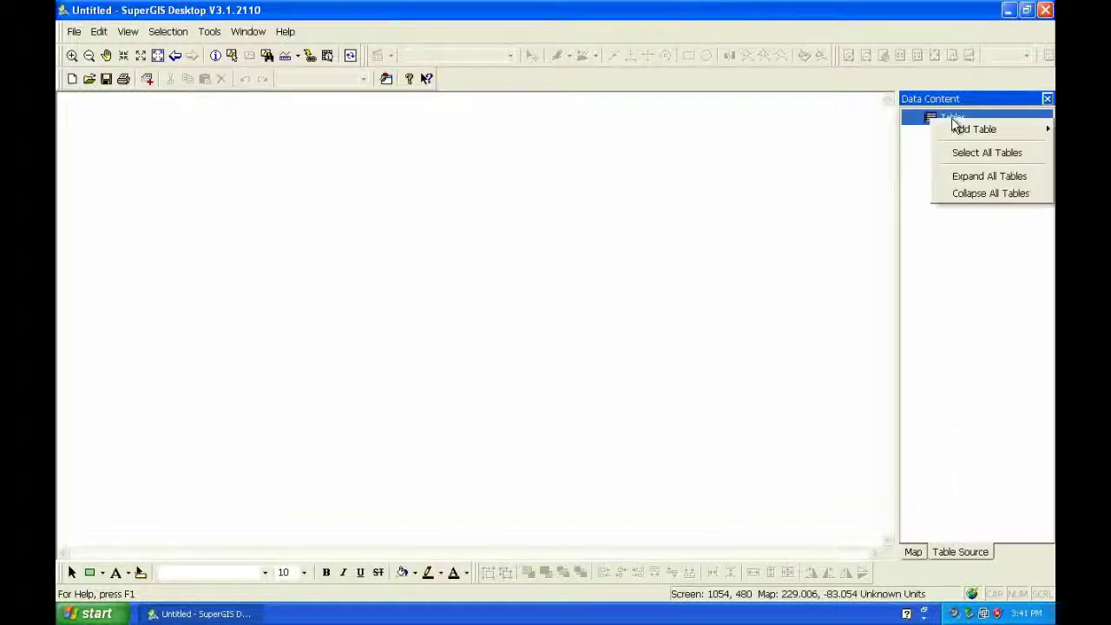
pyautogui.moveTo(949, 136)
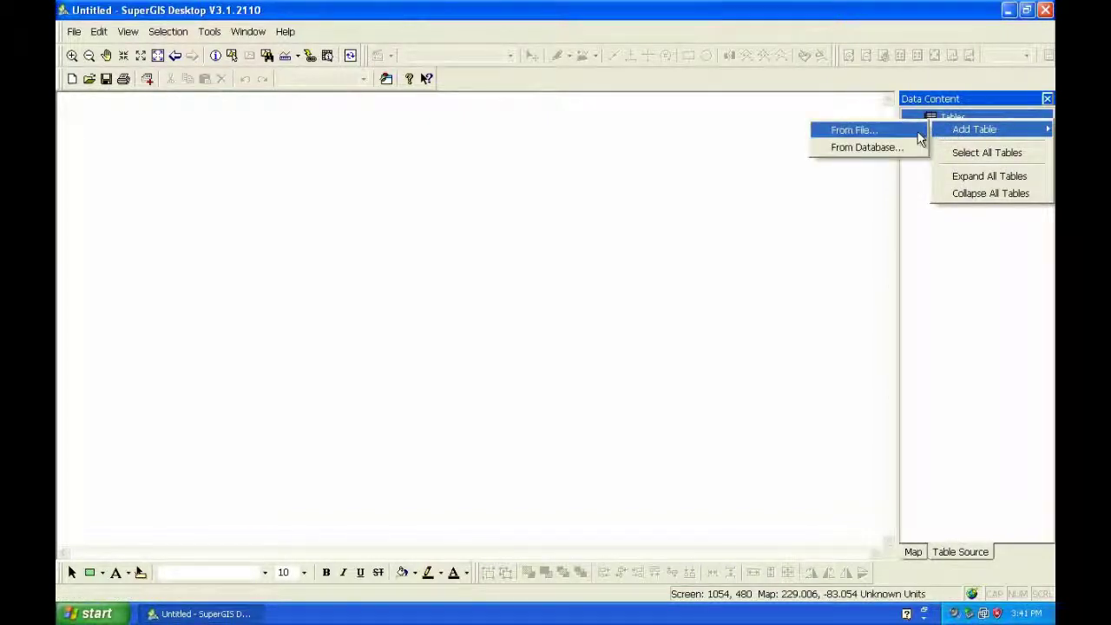
pyautogui.click(917, 132)
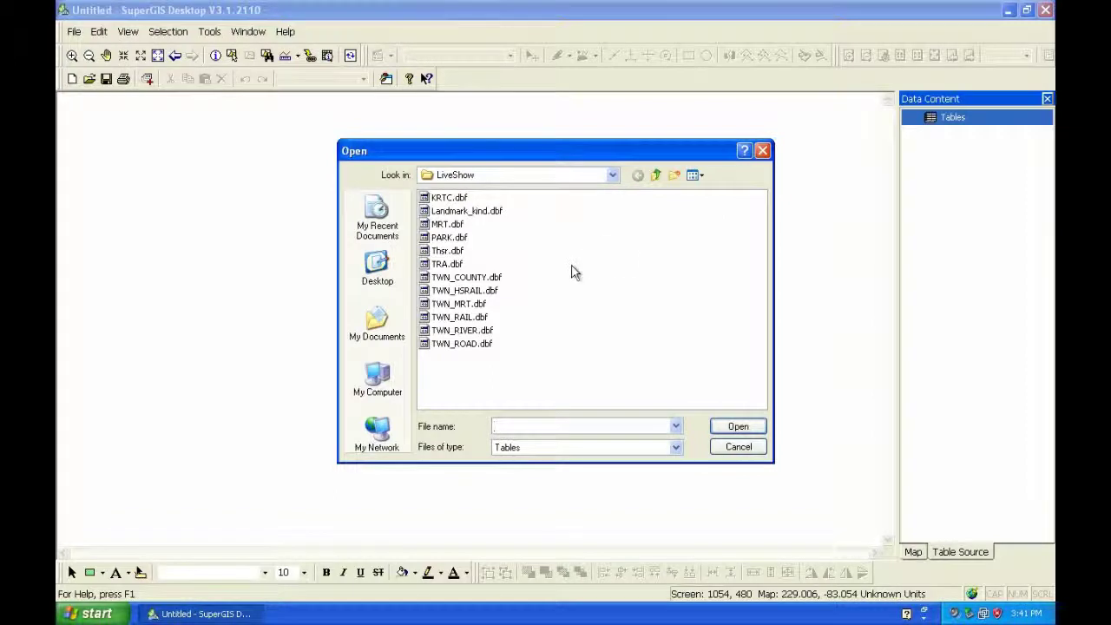
pyautogui.click(477, 344)
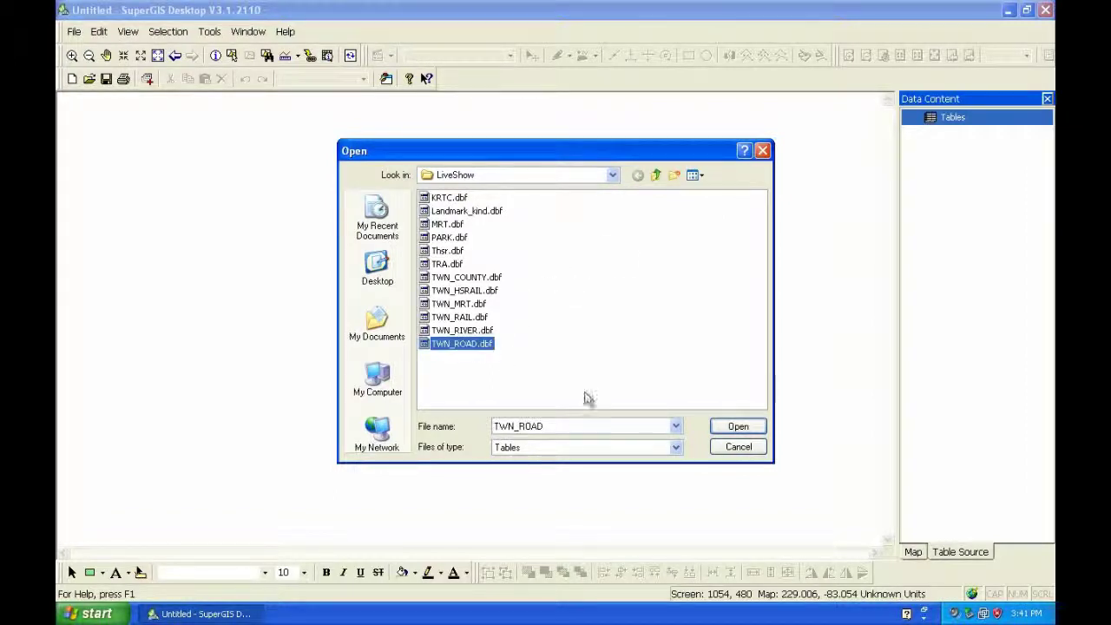
pyautogui.click(720, 429)
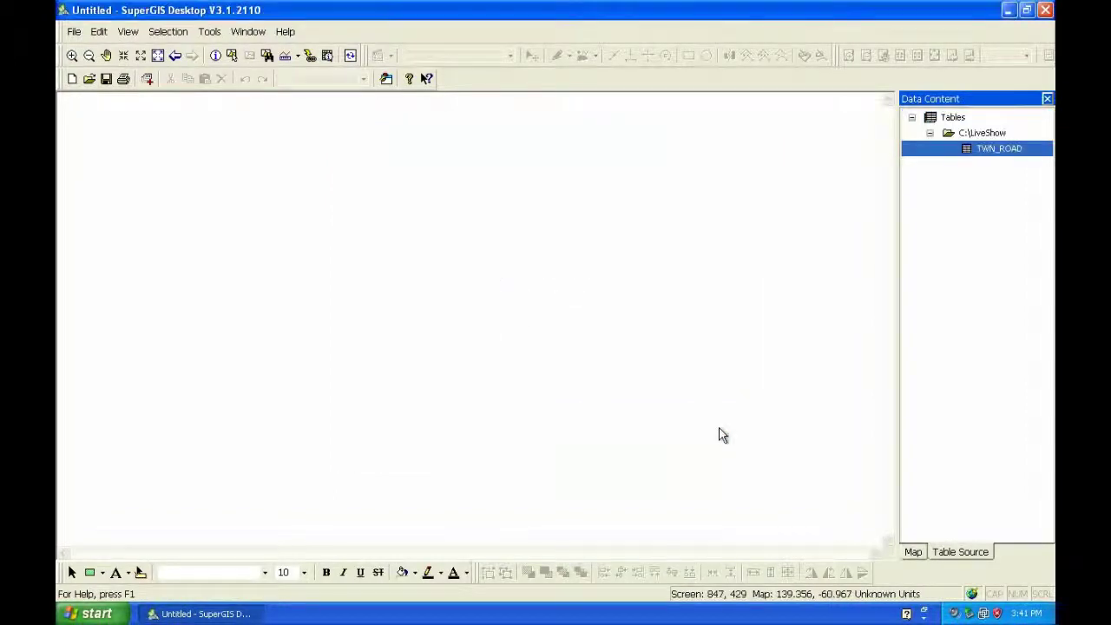
# Open the TWN_ROAD records and move and enlarge the table window
pyautogui.rightClick(994, 154)
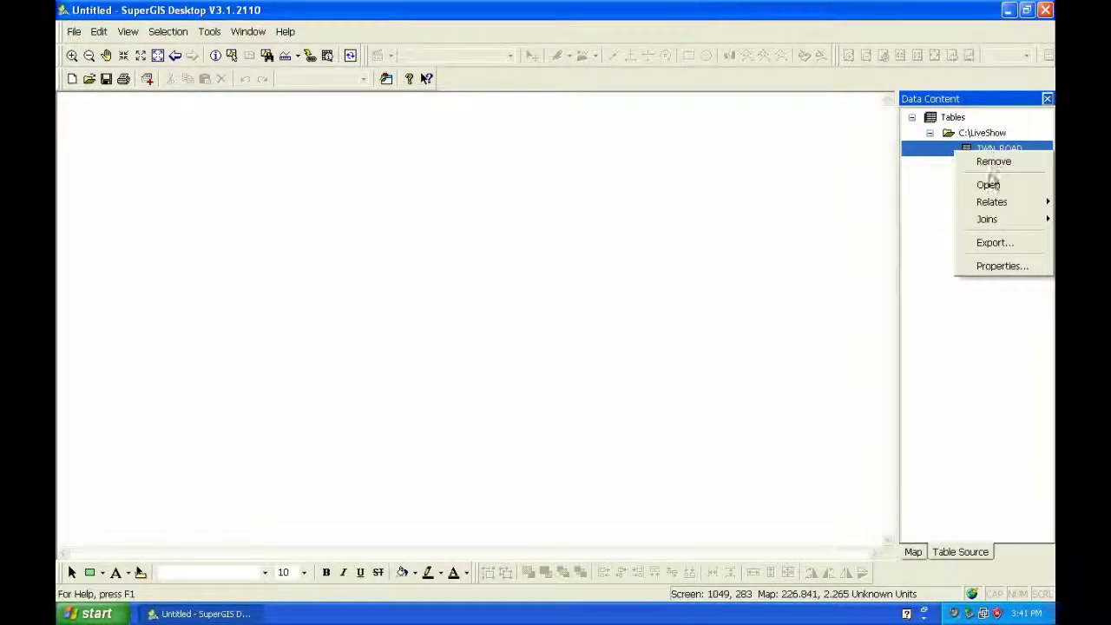
pyautogui.click(989, 186)
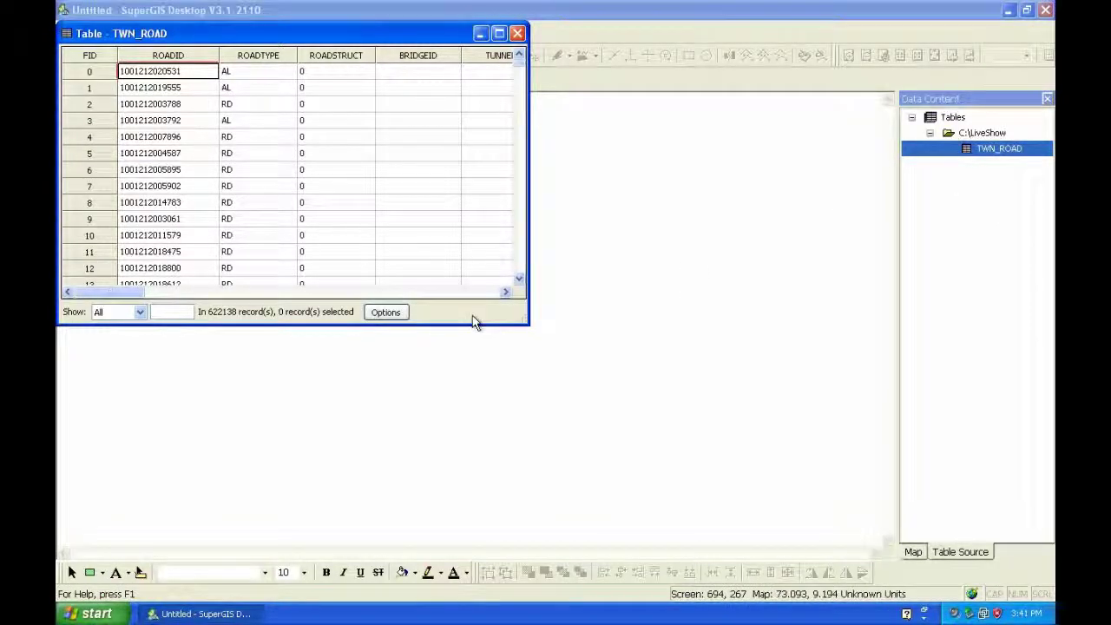
pyautogui.moveTo(137, 293); pyautogui.dragTo(473, 295)
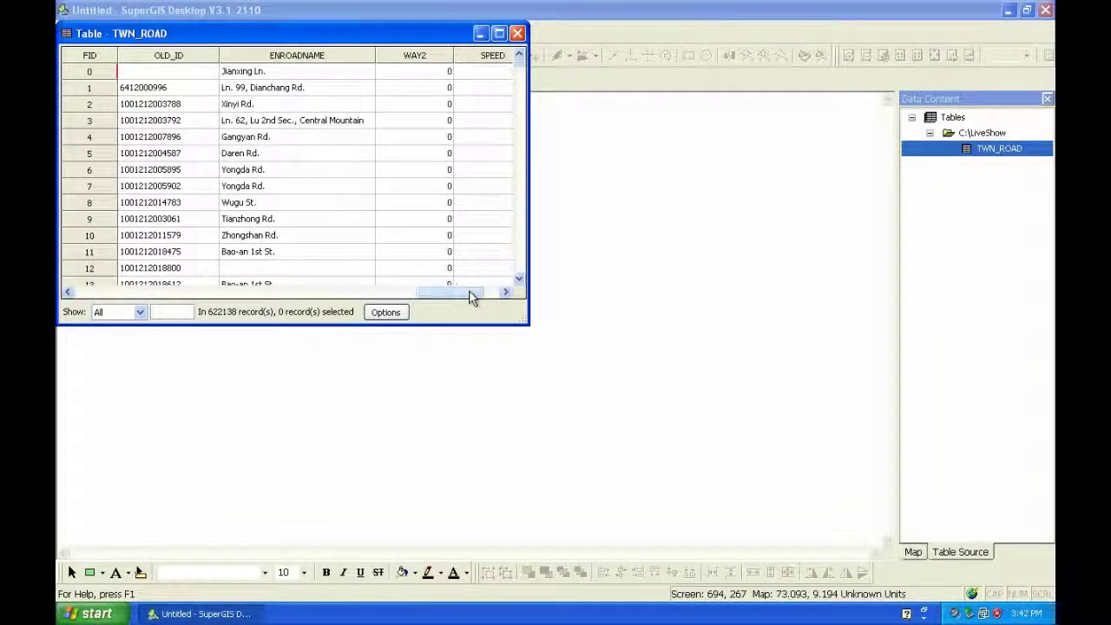
pyautogui.moveTo(338, 33); pyautogui.dragTo(424, 104)
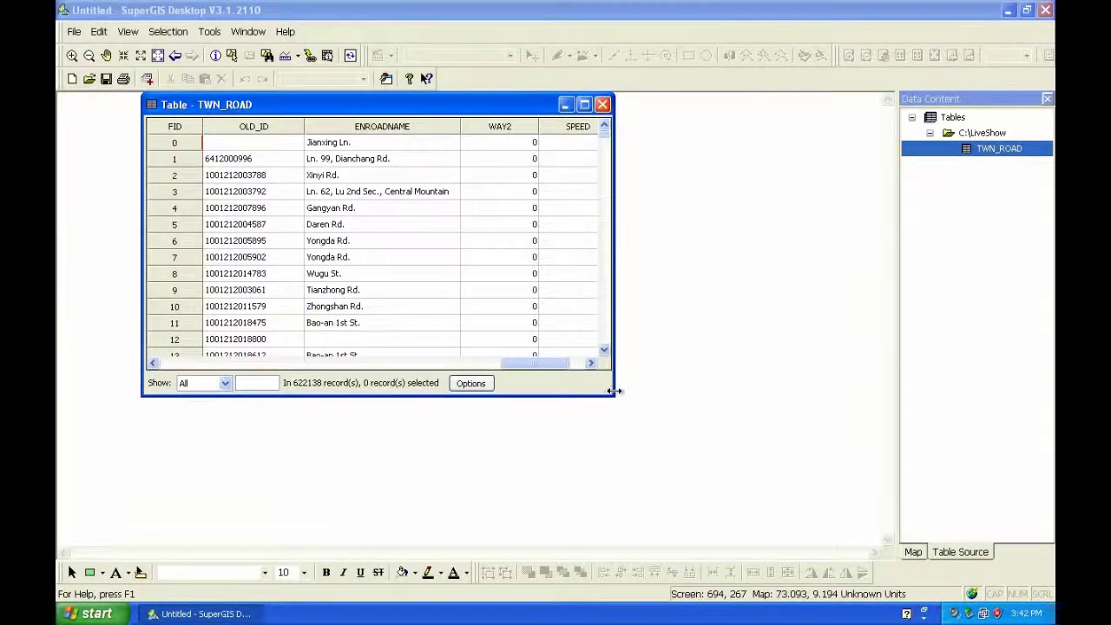
pyautogui.moveTo(612, 395); pyautogui.dragTo(783, 512)
pyautogui.moveTo(772, 139); pyautogui.dragTo(765, 357)
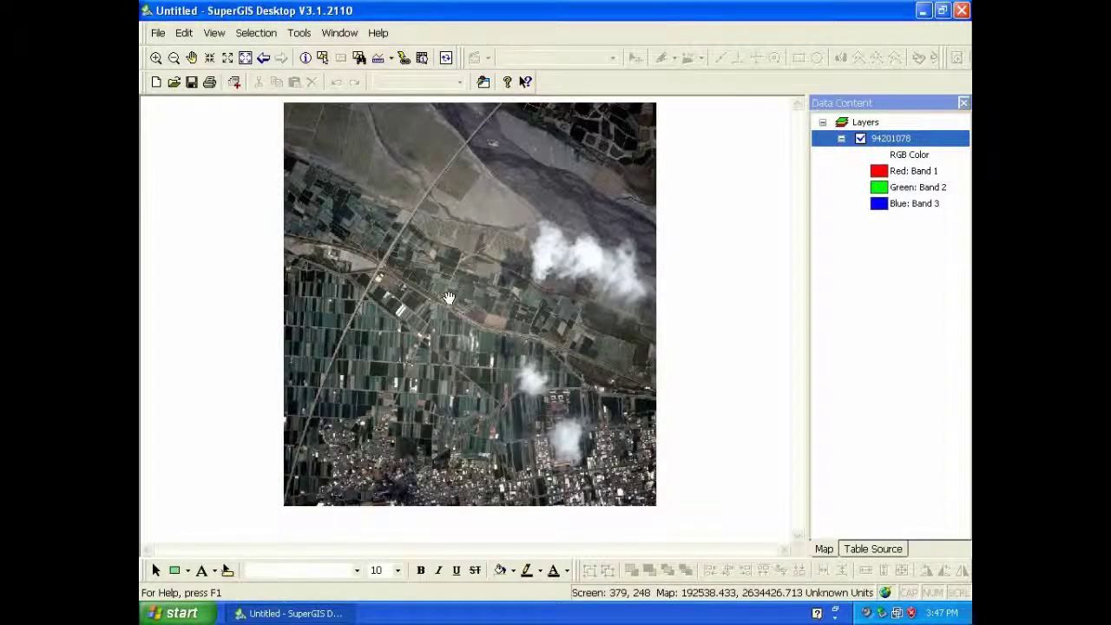
# Zoom the 94201078 satellite image in and out until buildings and streets show
pyautogui.scroll(-1, 449, 298)
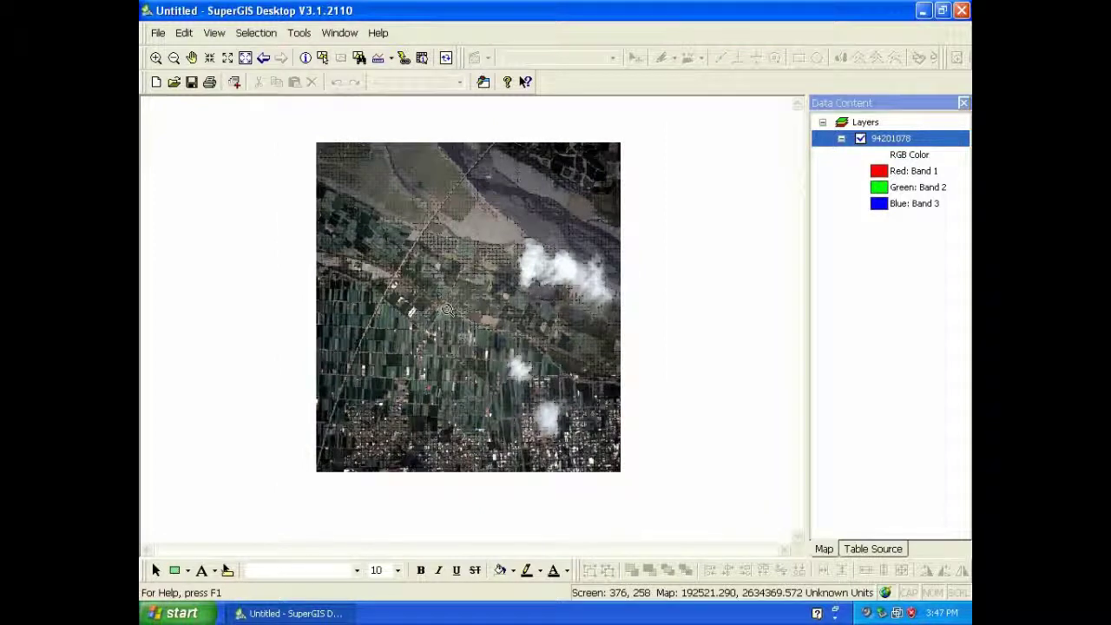
pyautogui.scroll(1, 448, 309)
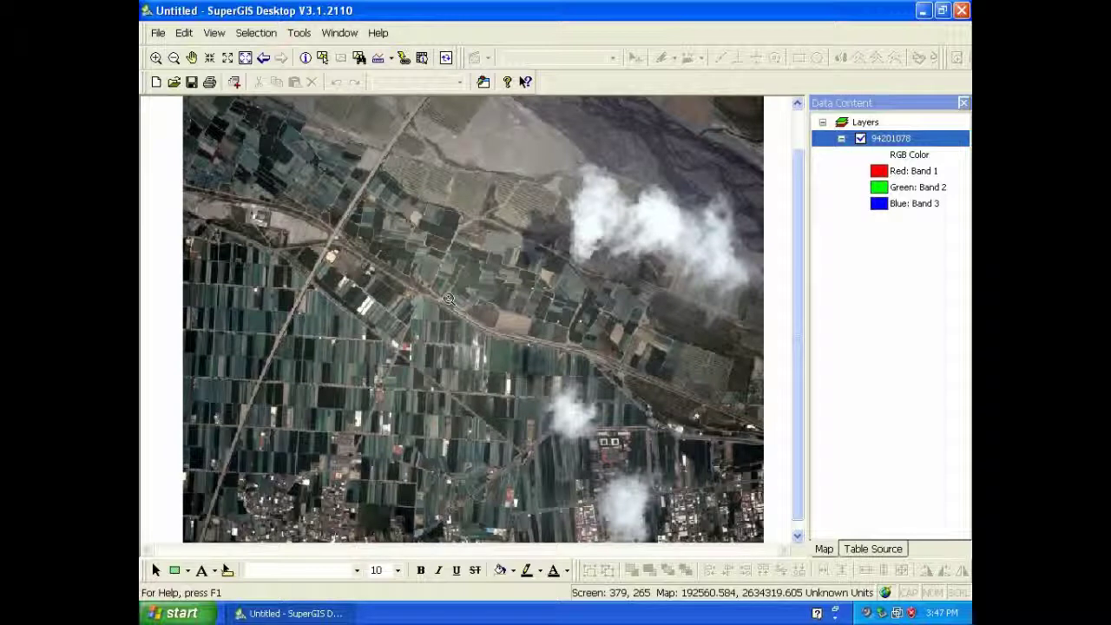
pyautogui.scroll(1, 448, 299)
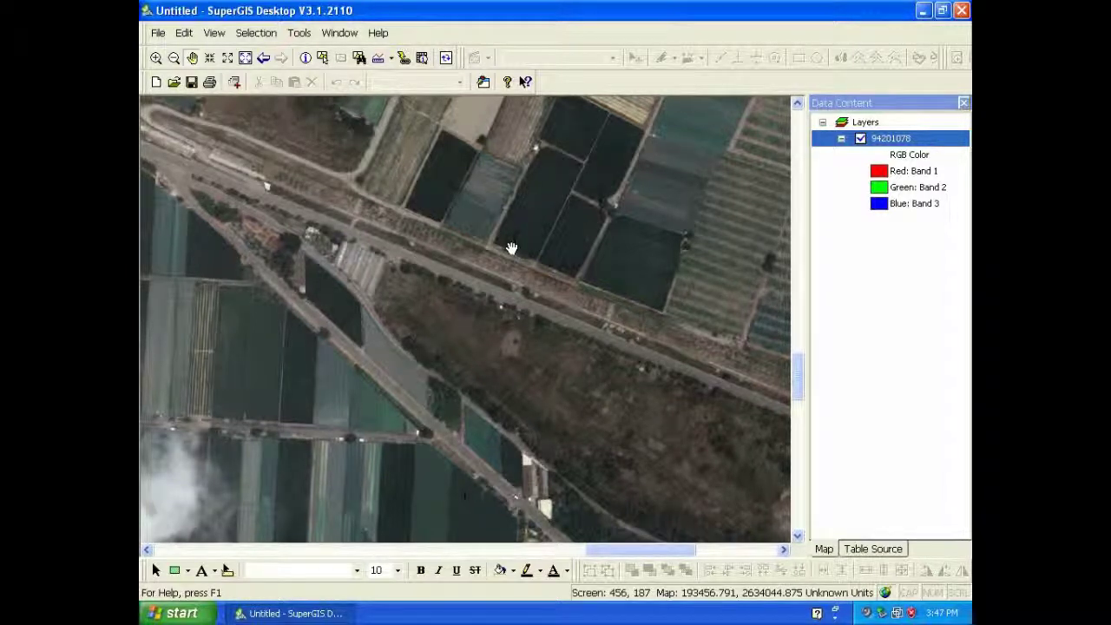
pyautogui.scroll(-3, 477, 274)
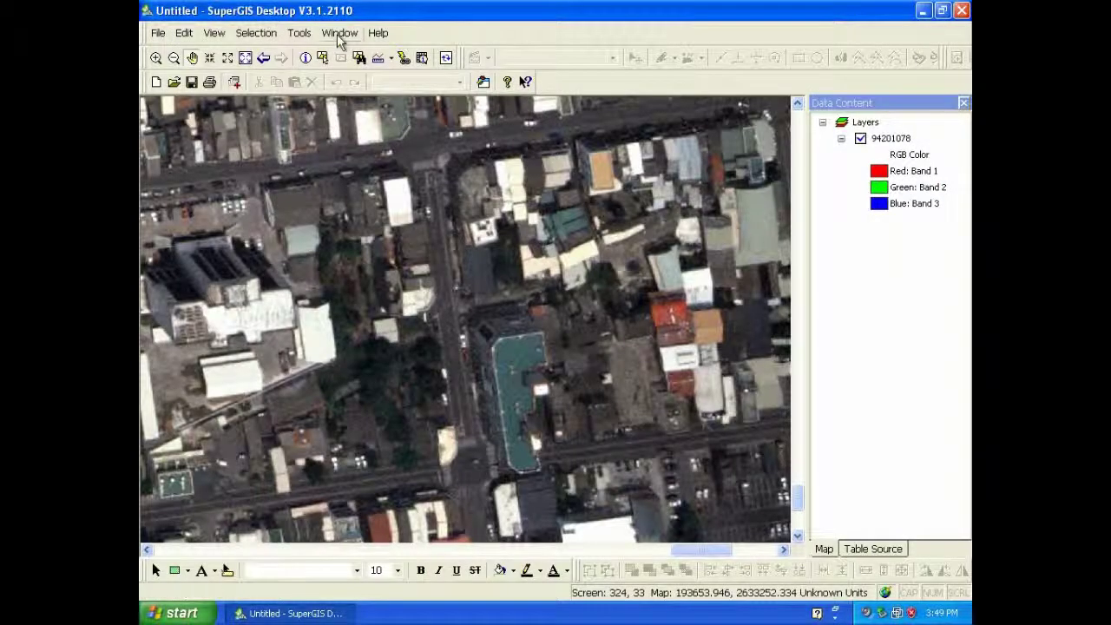
pyautogui.click(339, 33)
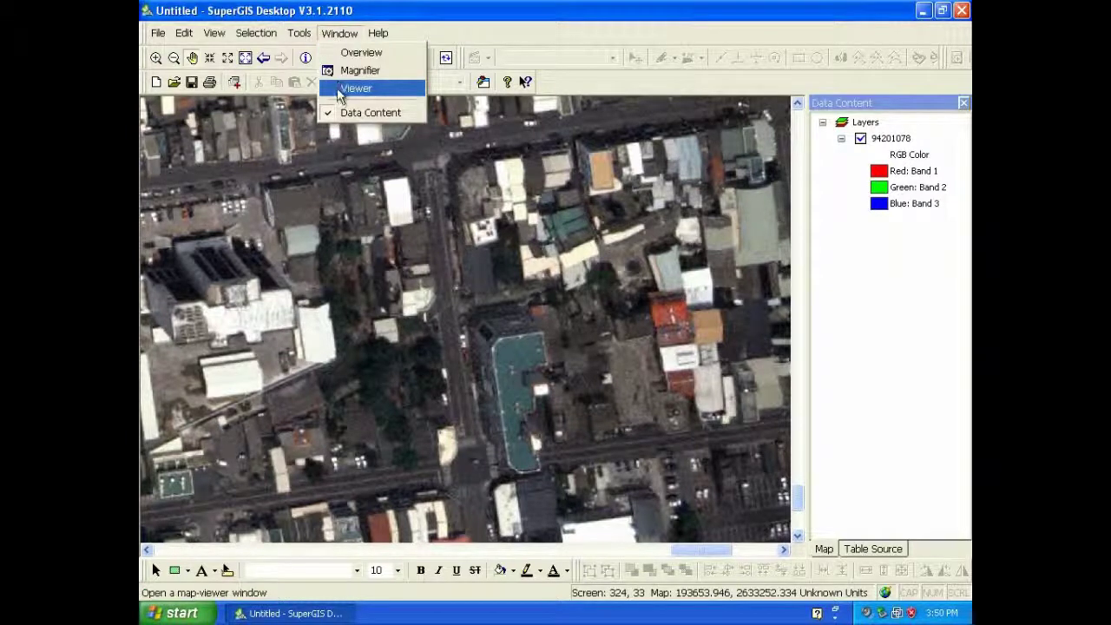
# Open a floating Viewer, reposition it, and show the image's full extent
pyautogui.click(338, 88)
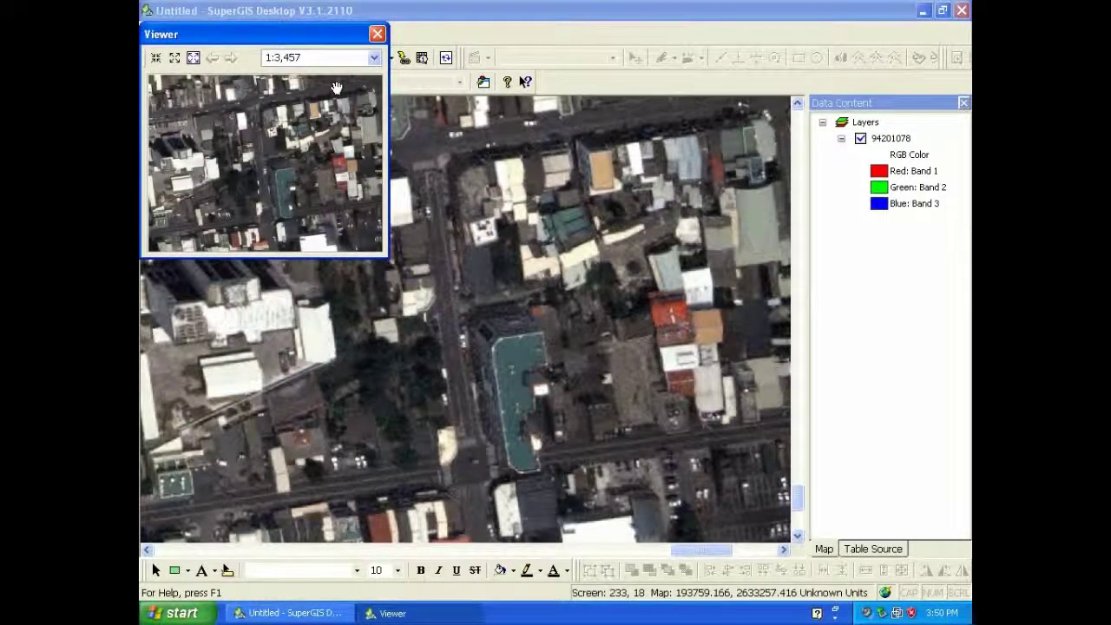
pyautogui.moveTo(338, 37); pyautogui.dragTo(349, 44)
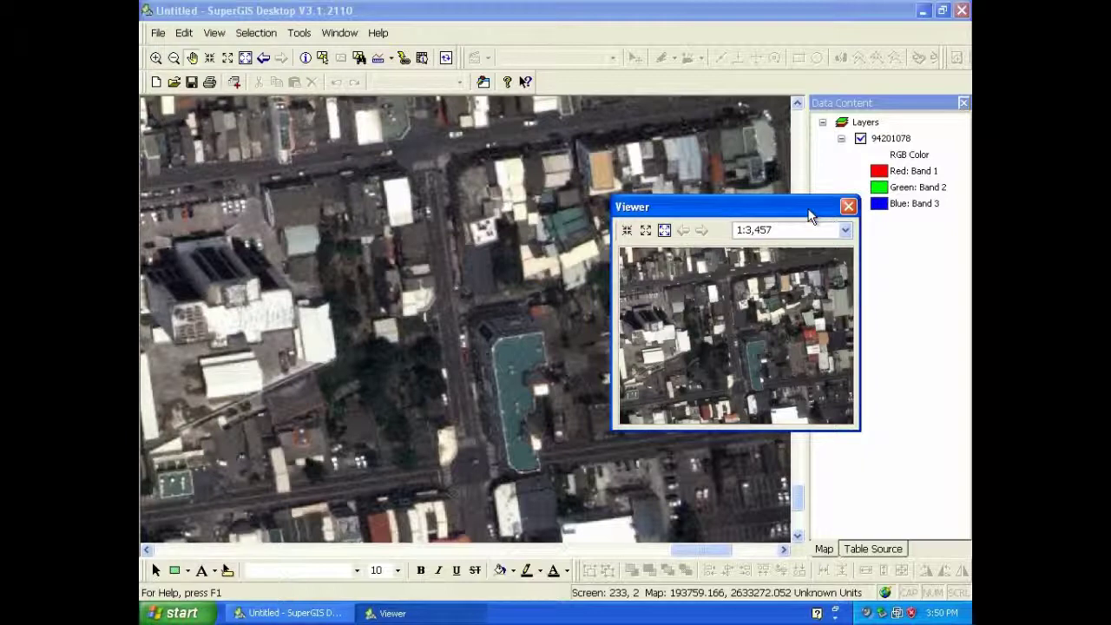
pyautogui.moveTo(808, 215); pyautogui.dragTo(857, 222)
pyautogui.click(714, 236)
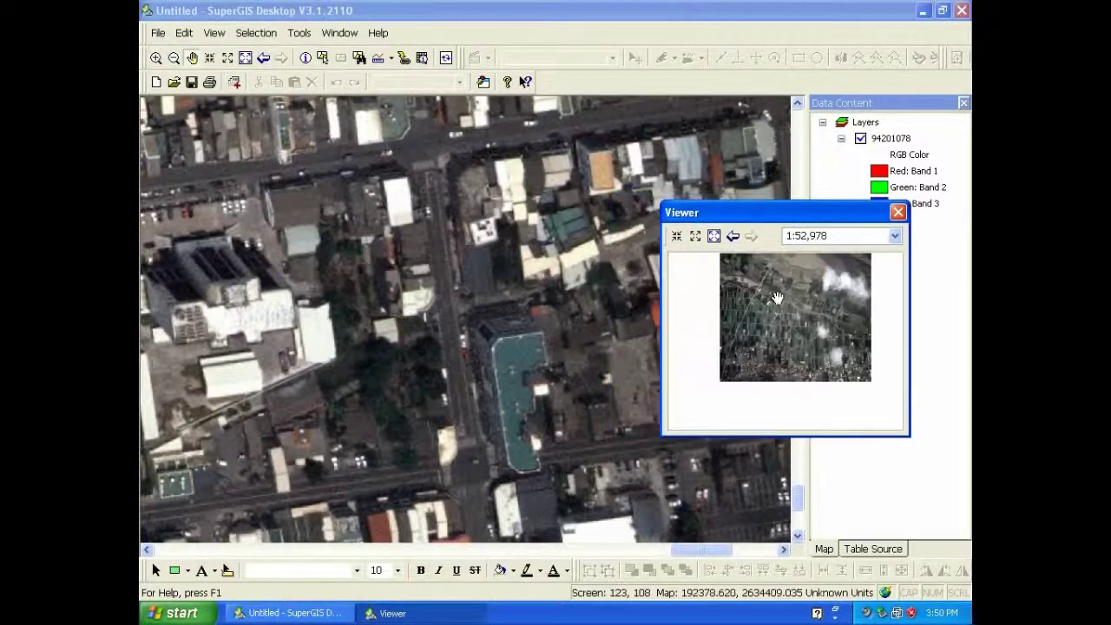
# Zoom the Viewer in stepwise to 1:1,655, panning onto the fields
pyautogui.click(676, 238)
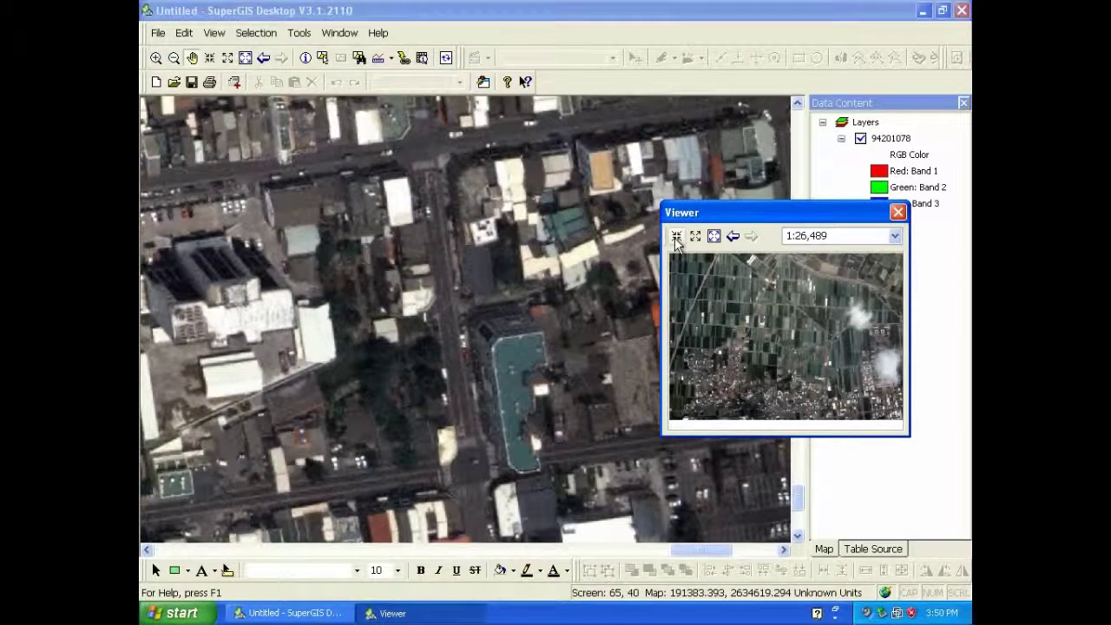
pyautogui.click(676, 238)
pyautogui.click(676, 240)
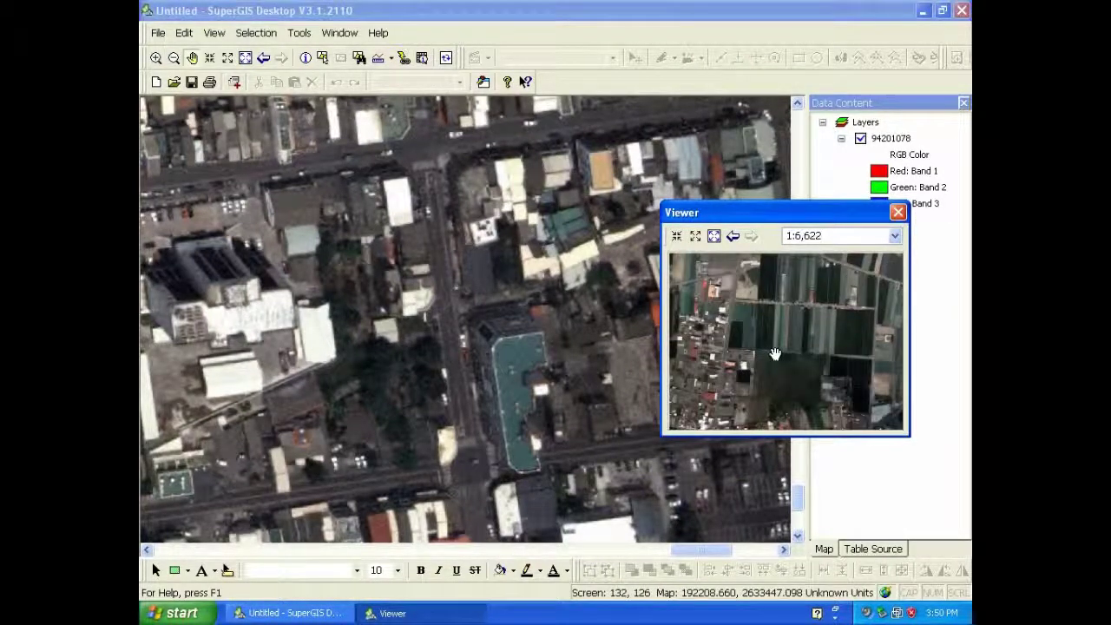
pyautogui.moveTo(775, 354); pyautogui.dragTo(694, 267)
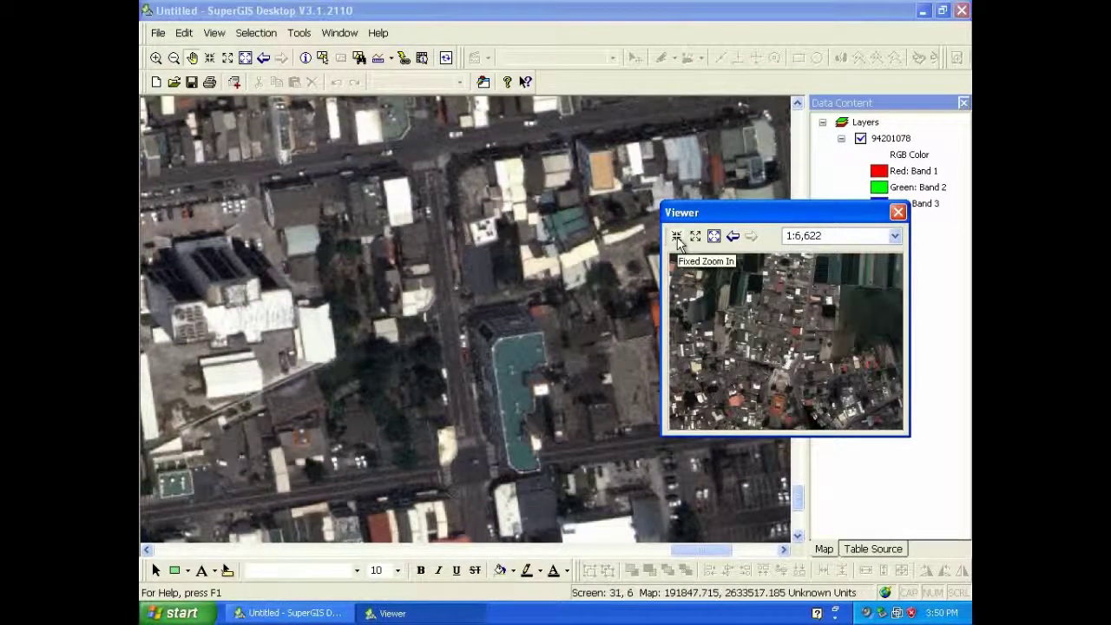
pyautogui.click(676, 238)
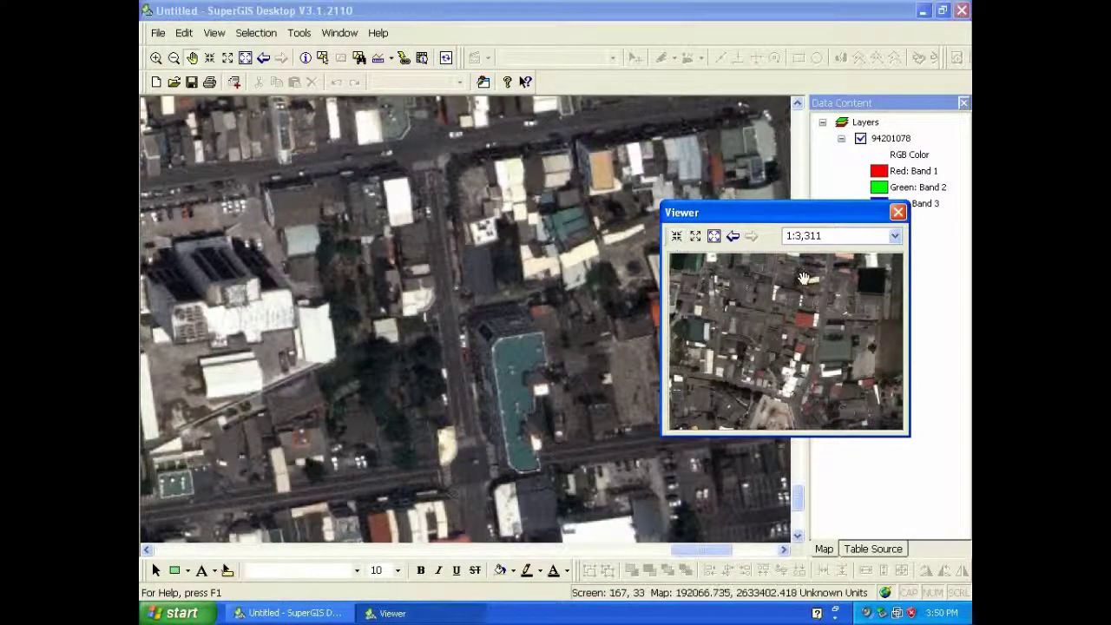
pyautogui.moveTo(800, 273); pyautogui.dragTo(797, 343)
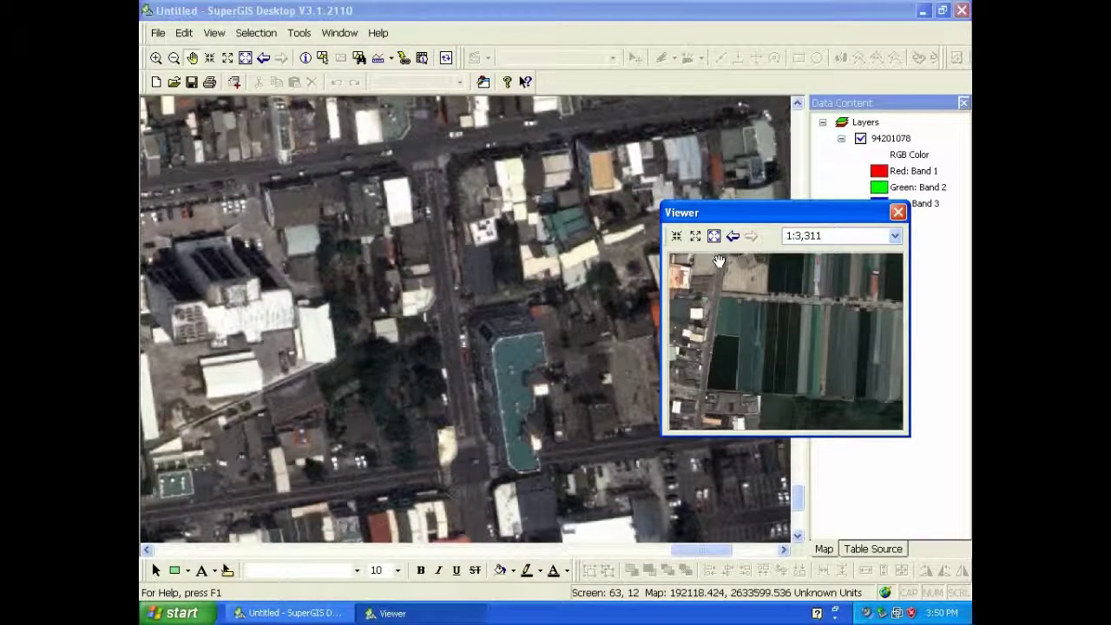
pyautogui.click(677, 237)
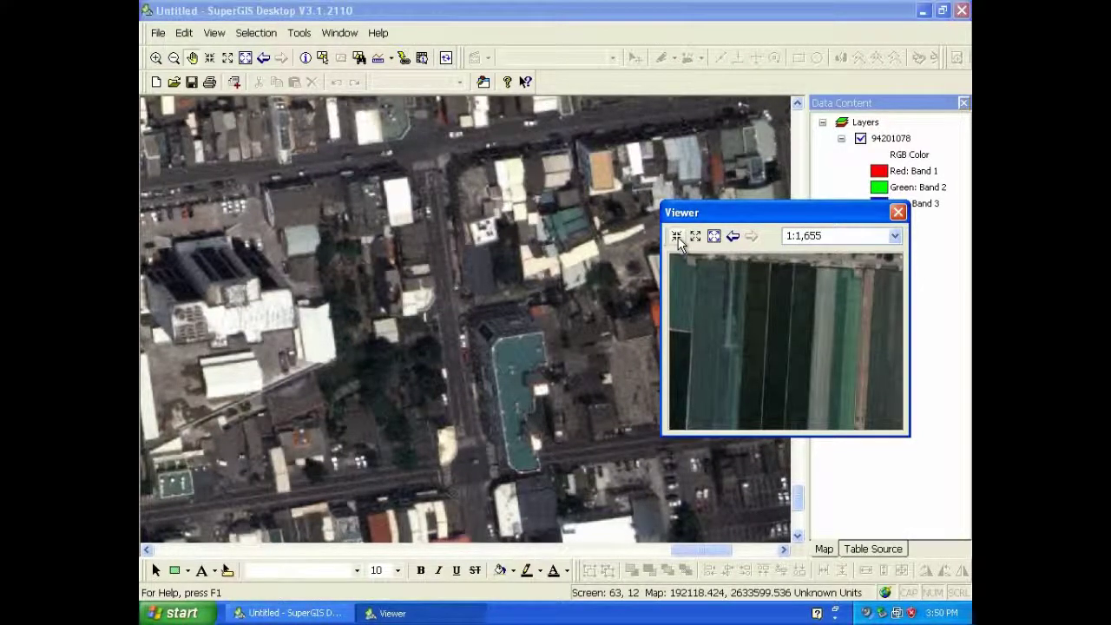
pyautogui.moveTo(807, 278); pyautogui.dragTo(791, 334)
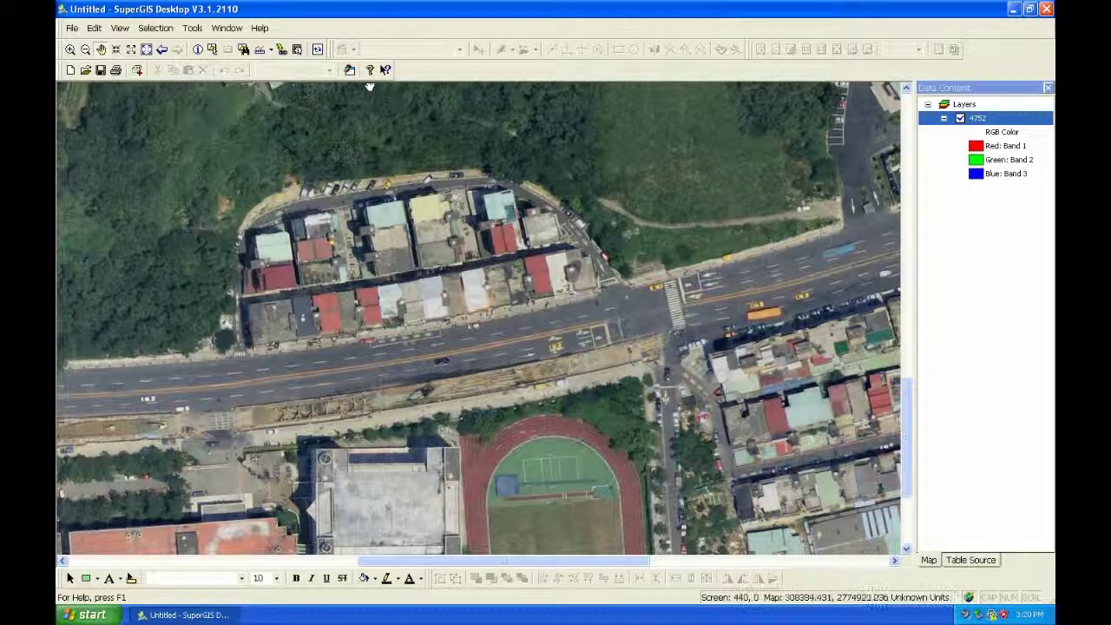
# Read raster 4752's pixel values with the Pixel Viewer across the Band 1, Band 2, Band 3 and Color tabs
pyautogui.click(295, 50)
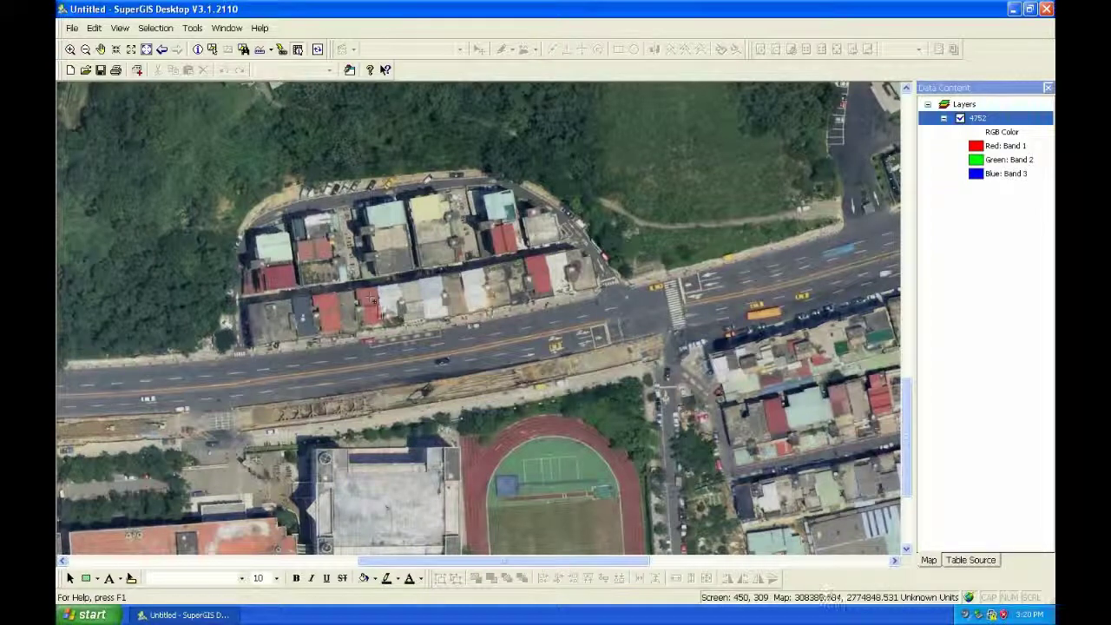
pyautogui.click(430, 310)
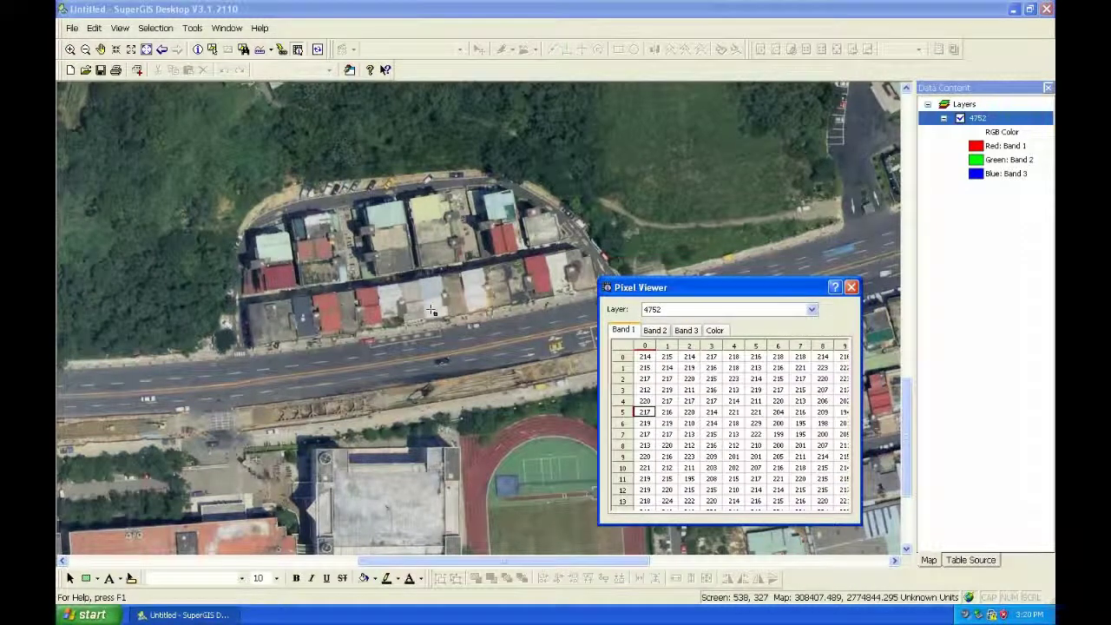
pyautogui.click(655, 332)
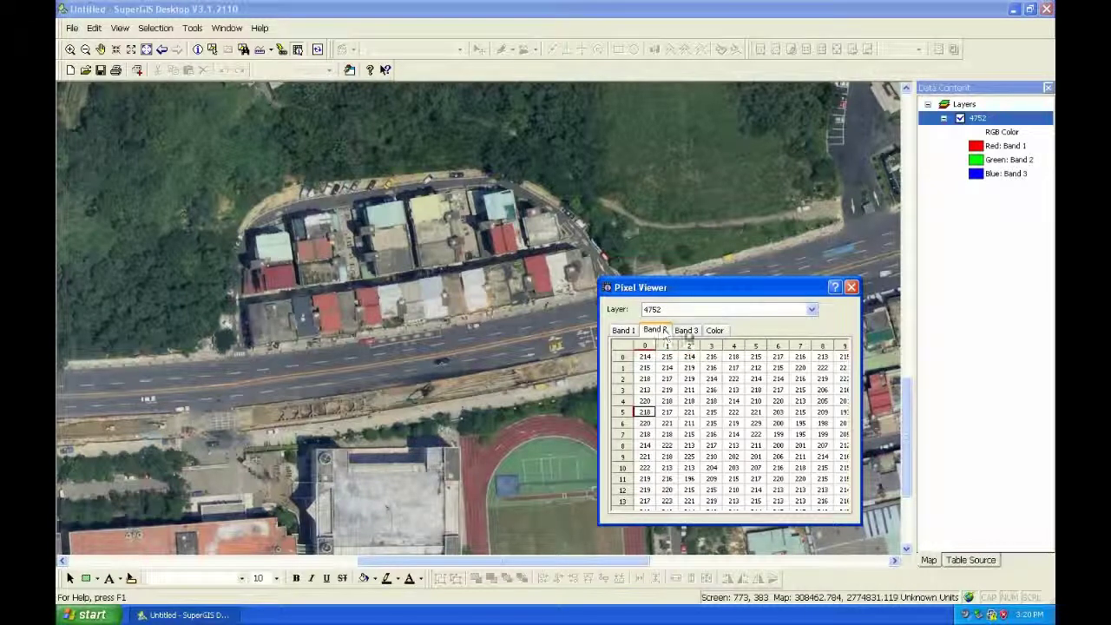
pyautogui.click(687, 331)
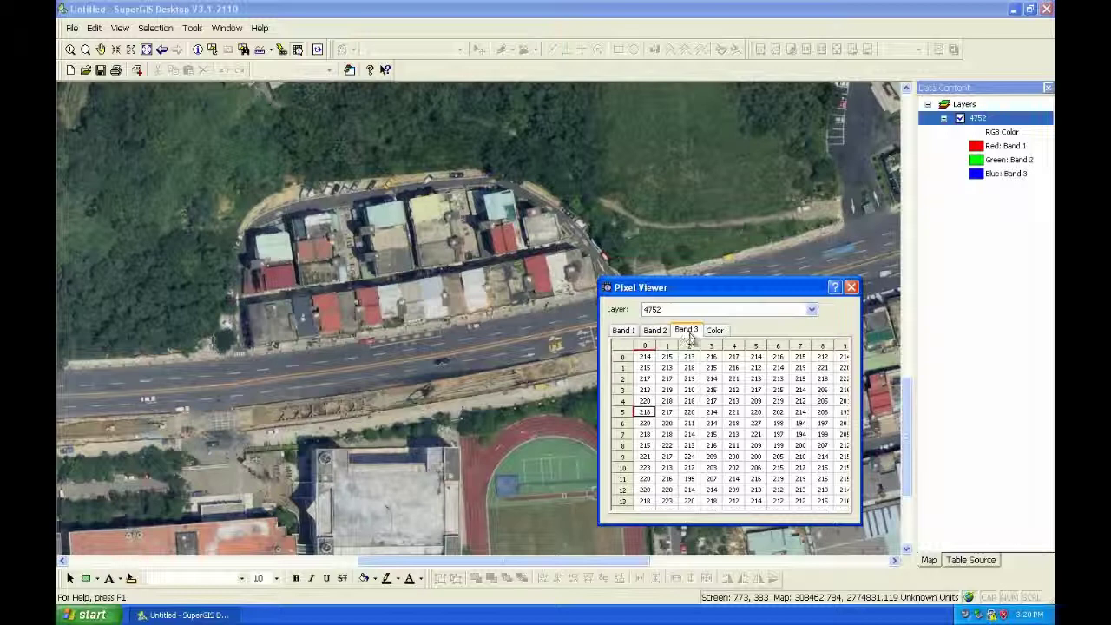
pyautogui.click(715, 333)
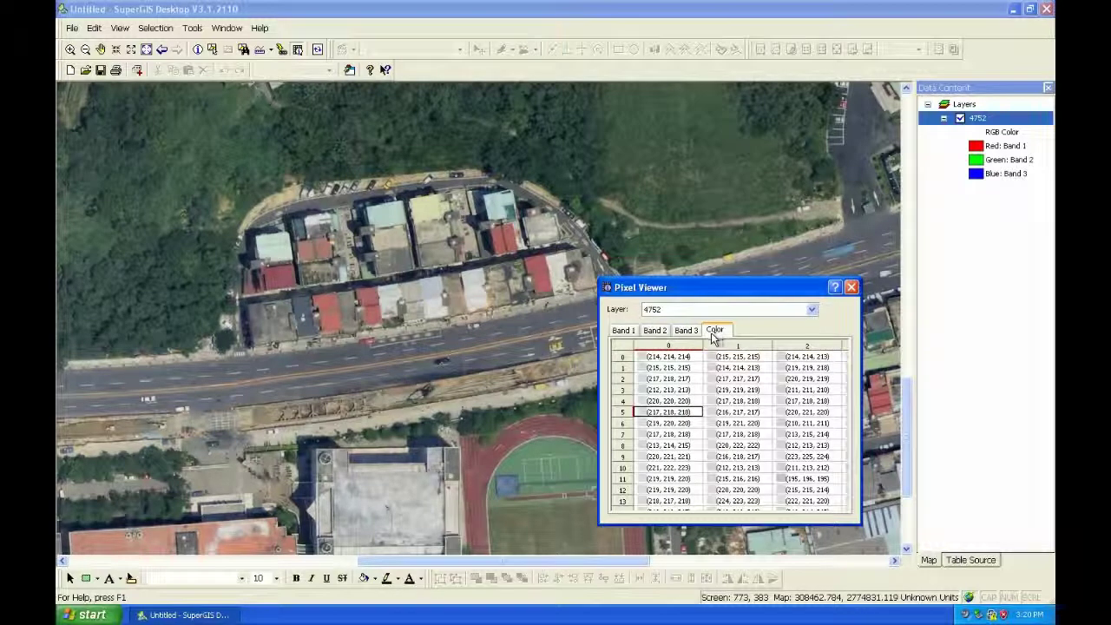
pyautogui.click(550, 447)
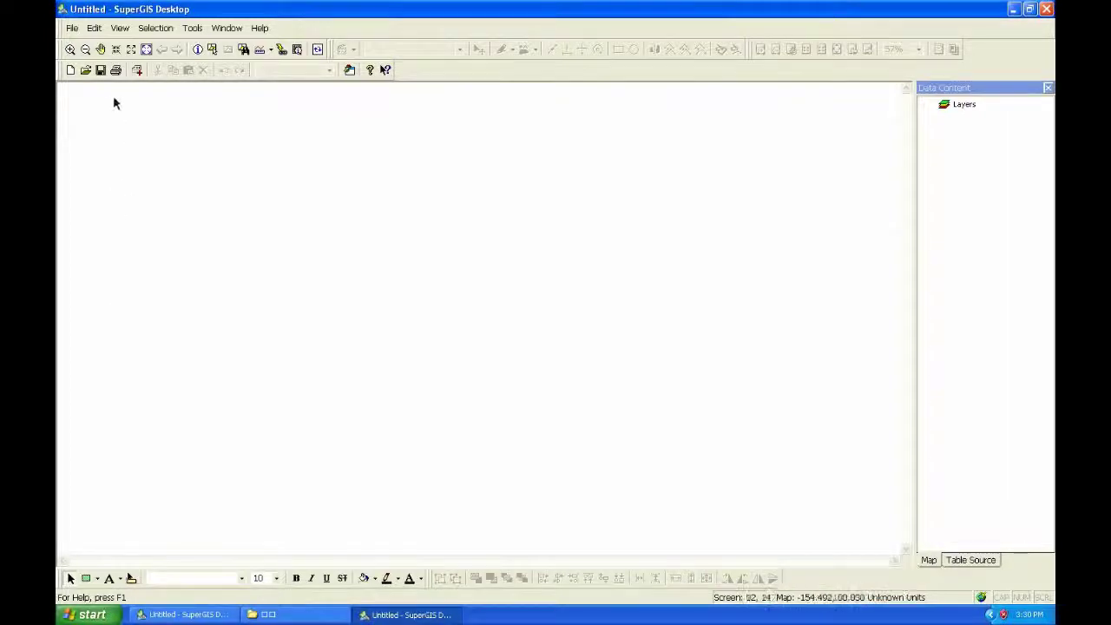
# Open the map view switching options for the new empty untitled map
pyautogui.click(118, 28)
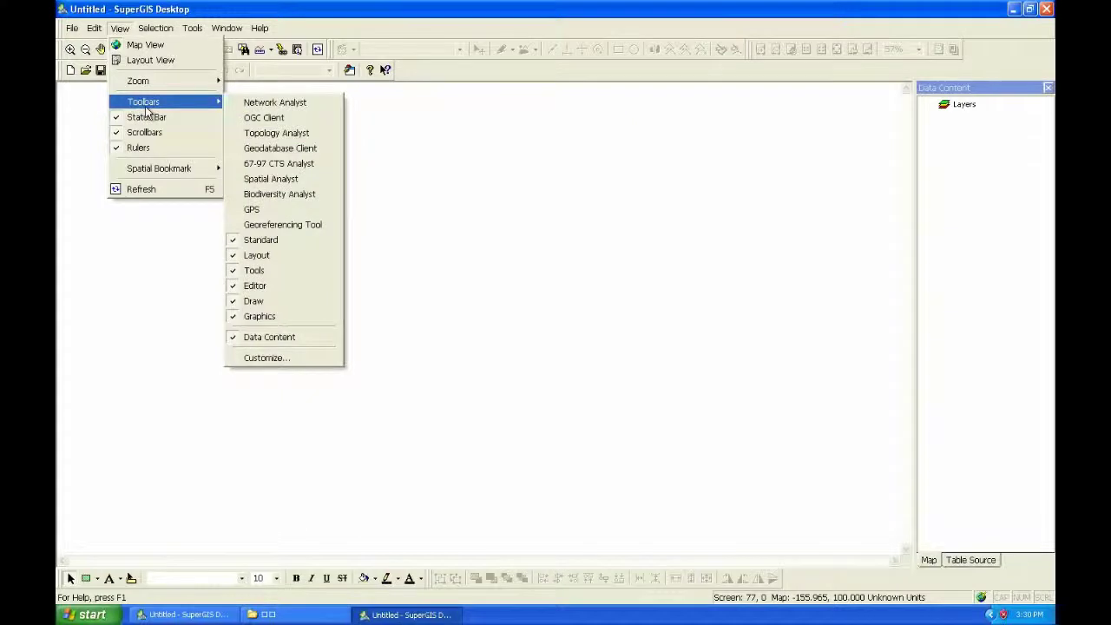
# Switch to Layout View and stretch the map frame to fill the page under the title
pyautogui.click(199, 62)
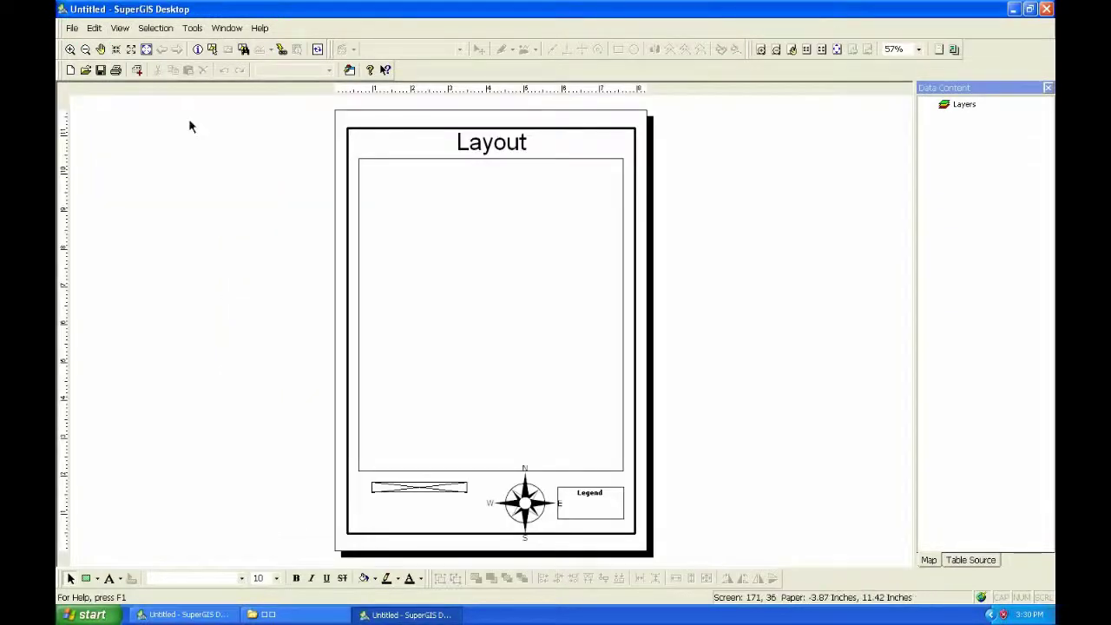
pyautogui.click(454, 422)
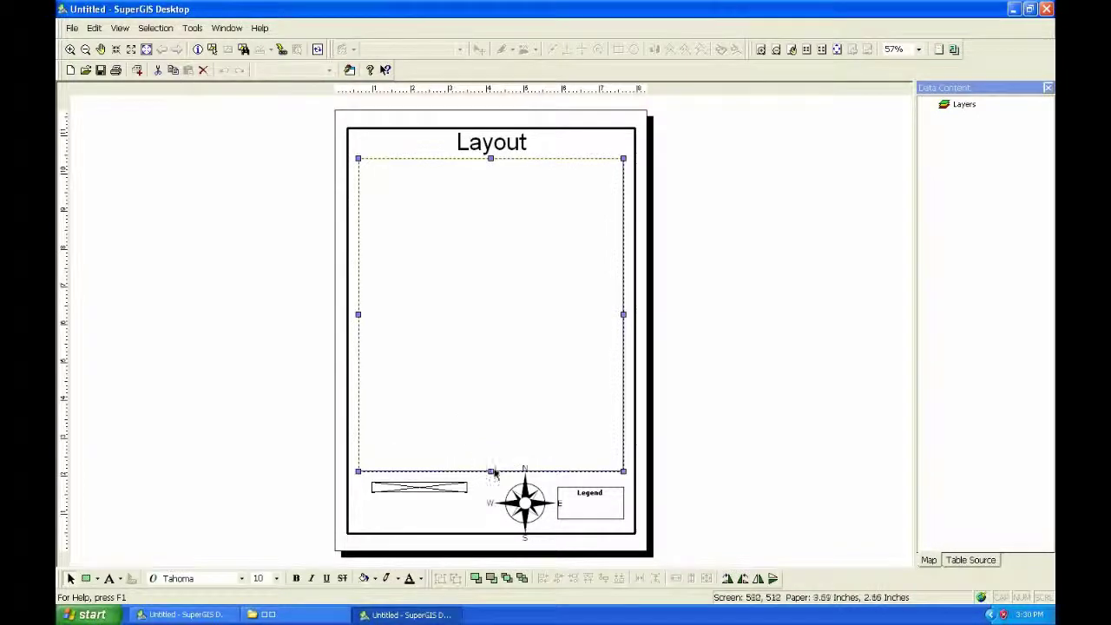
pyautogui.moveTo(490, 474); pyautogui.dragTo(492, 525)
pyautogui.moveTo(490, 158); pyautogui.dragTo(404, 170)
# Give the map frame a solid light-yellow background in its Properties
pyautogui.click(493, 237)
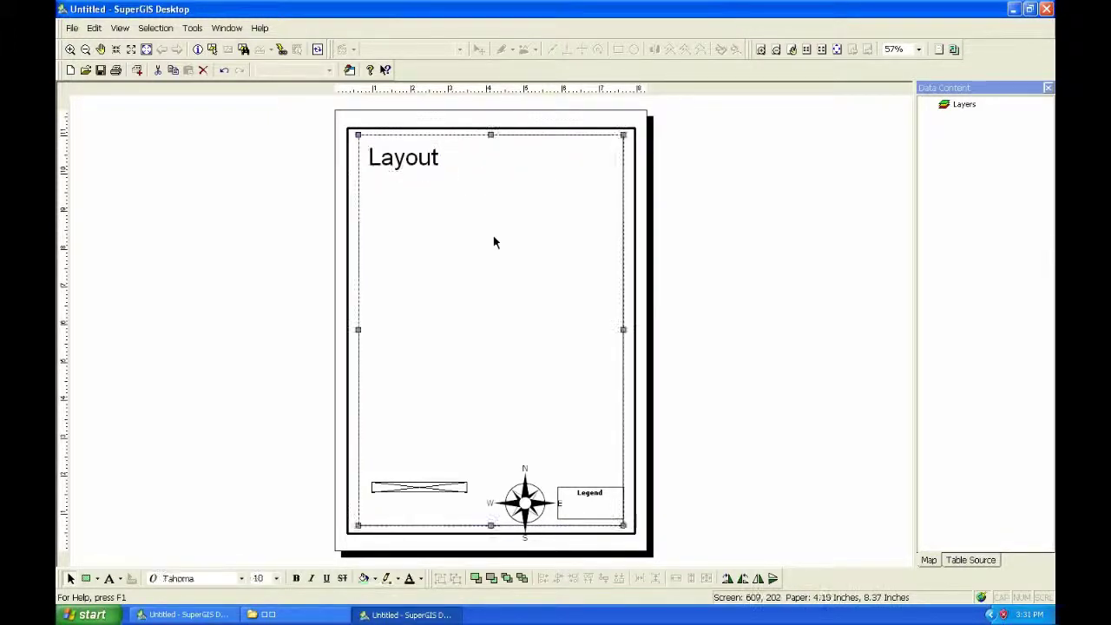
pyautogui.rightClick(493, 237)
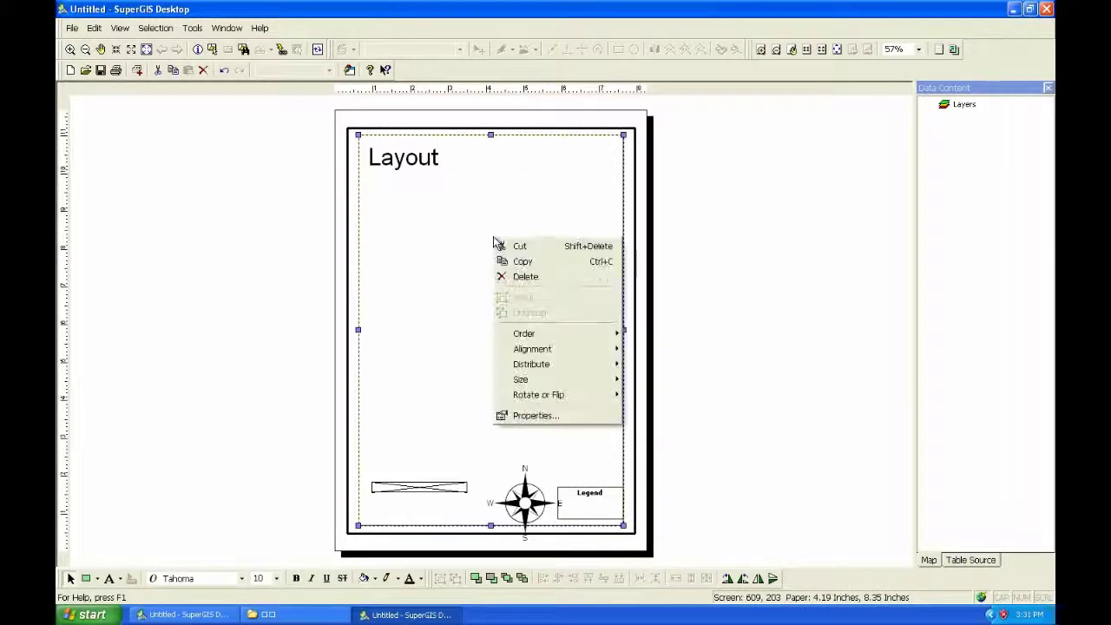
pyautogui.click(558, 419)
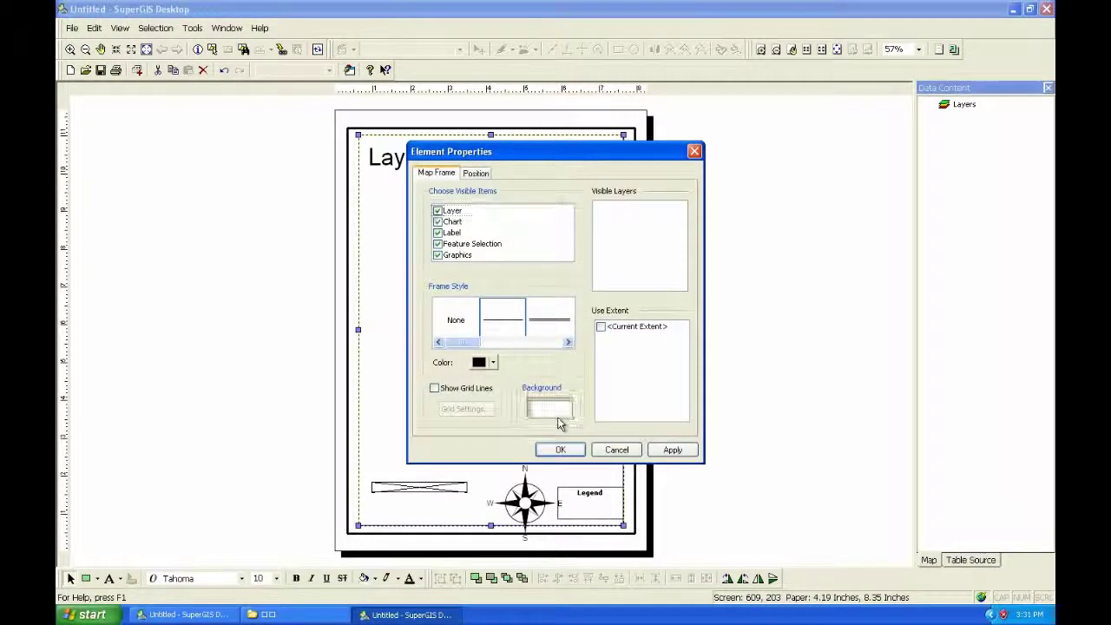
pyautogui.click(557, 413)
pyautogui.click(392, 218)
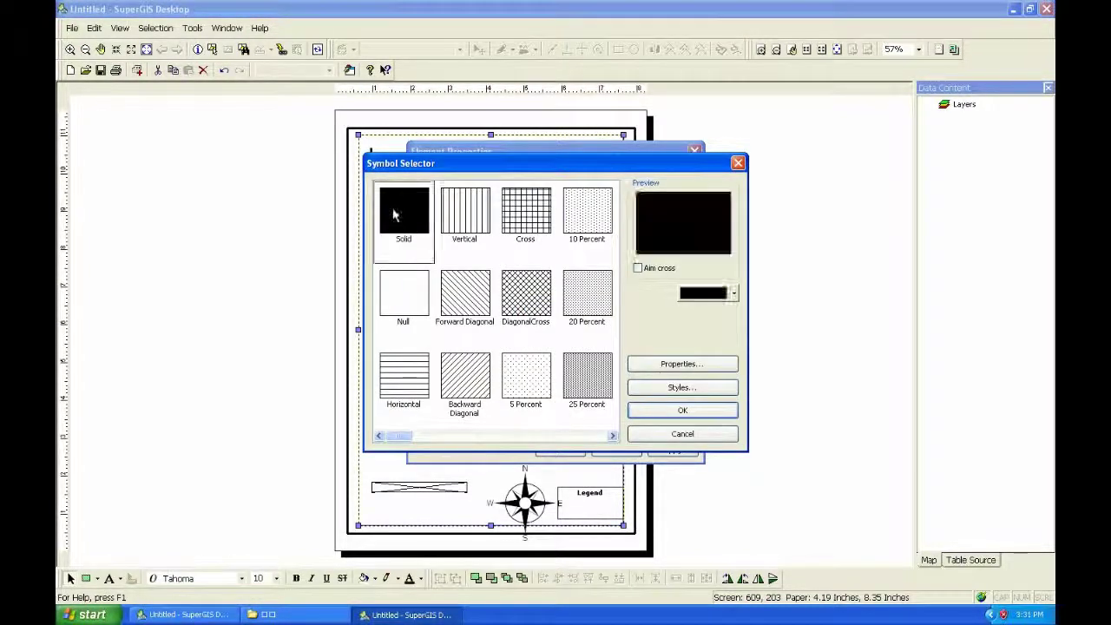
pyautogui.click(699, 294)
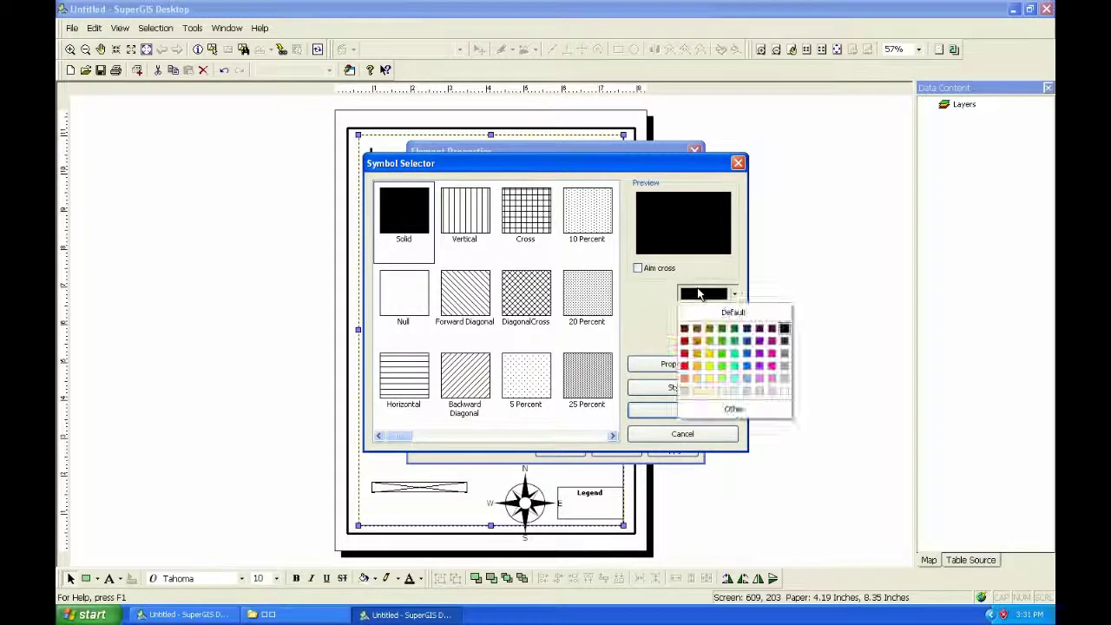
pyautogui.click(709, 390)
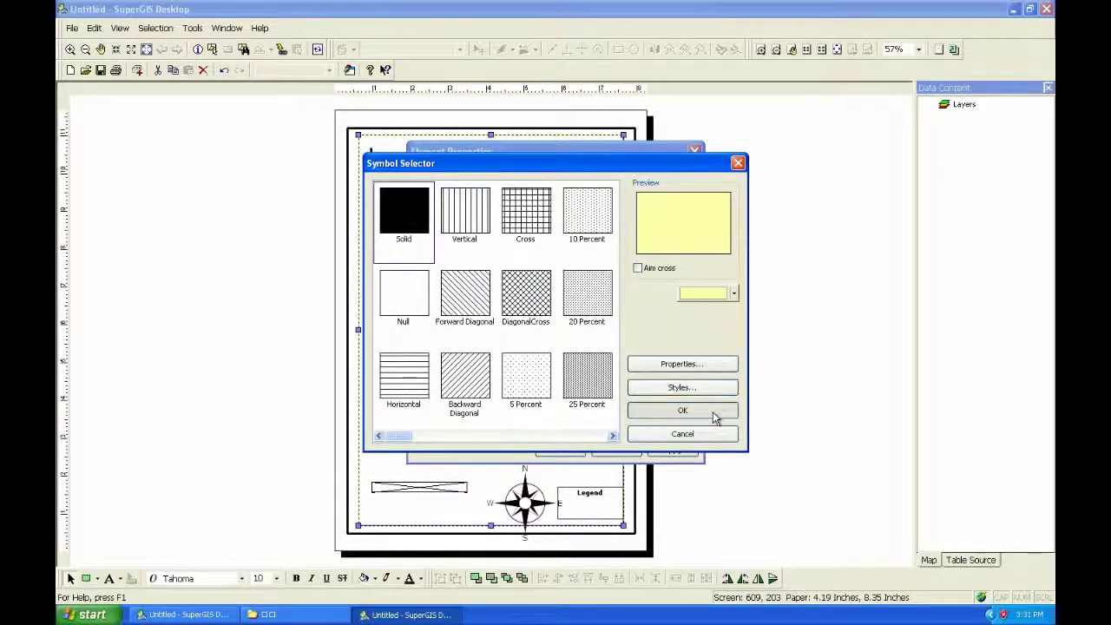
pyautogui.click(713, 412)
pyautogui.click(561, 449)
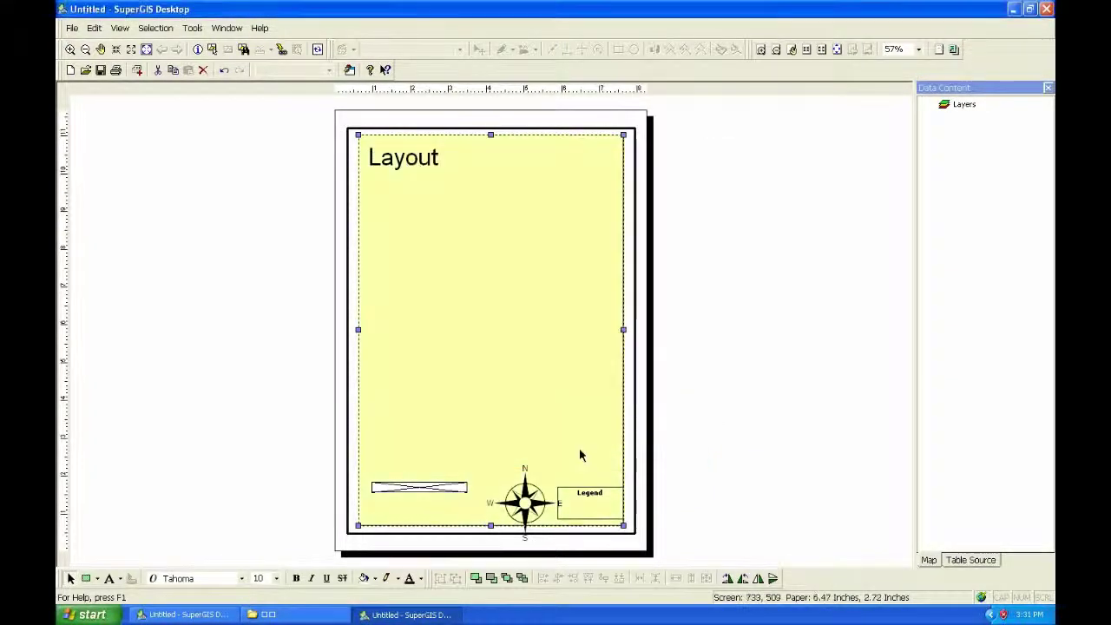
# Replace the north arrow with the eight-point compass rose symbol
pyautogui.click(589, 505)
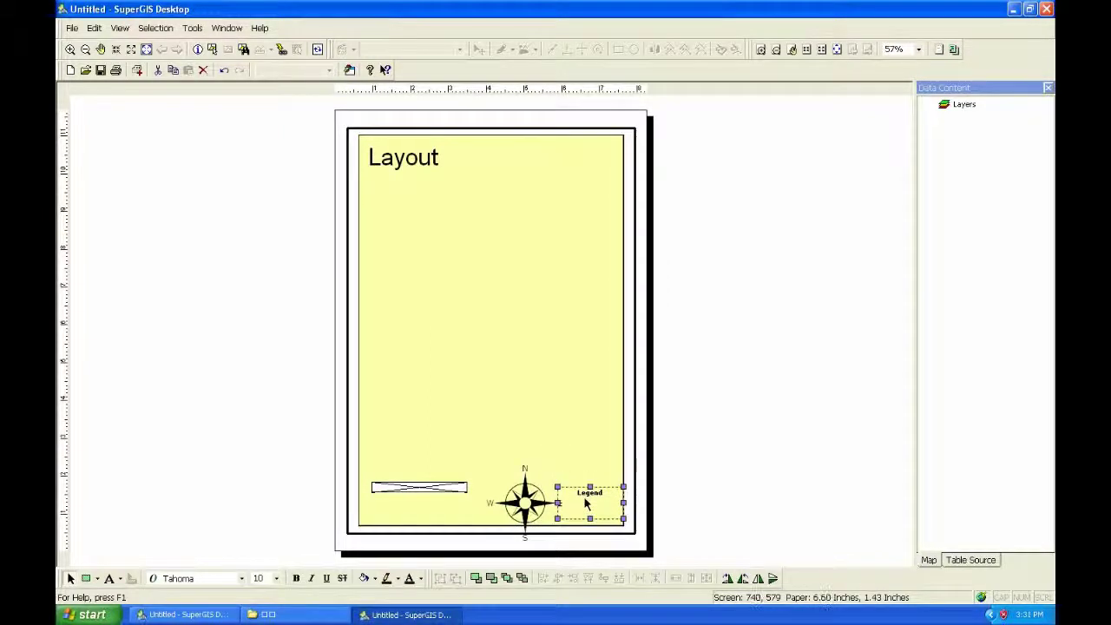
pyautogui.doubleClick(538, 499)
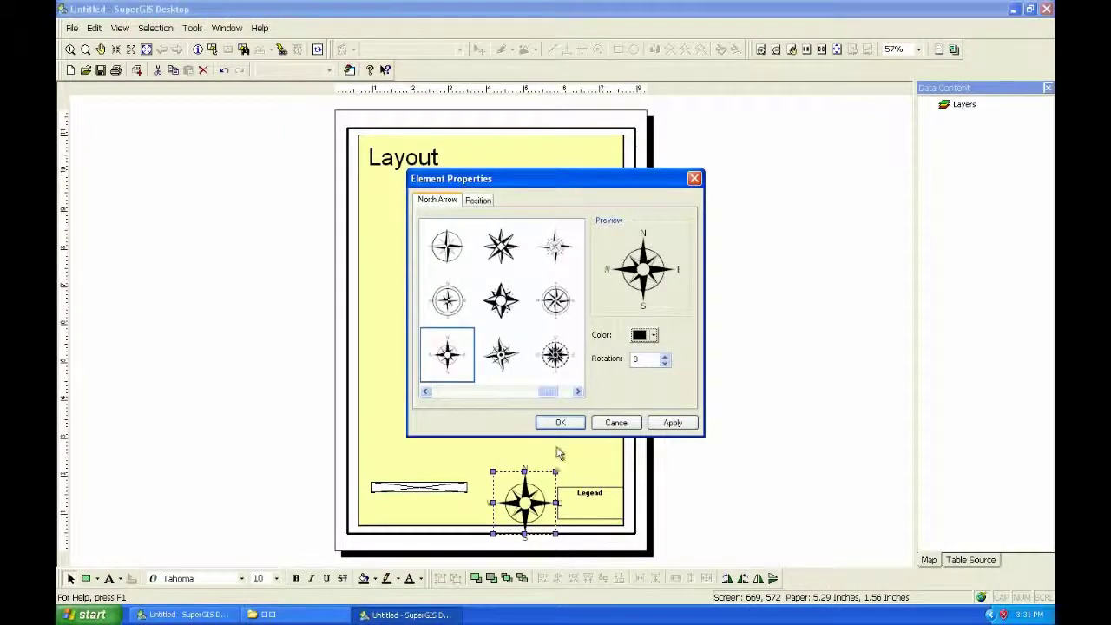
pyautogui.click(565, 392)
pyautogui.click(563, 392)
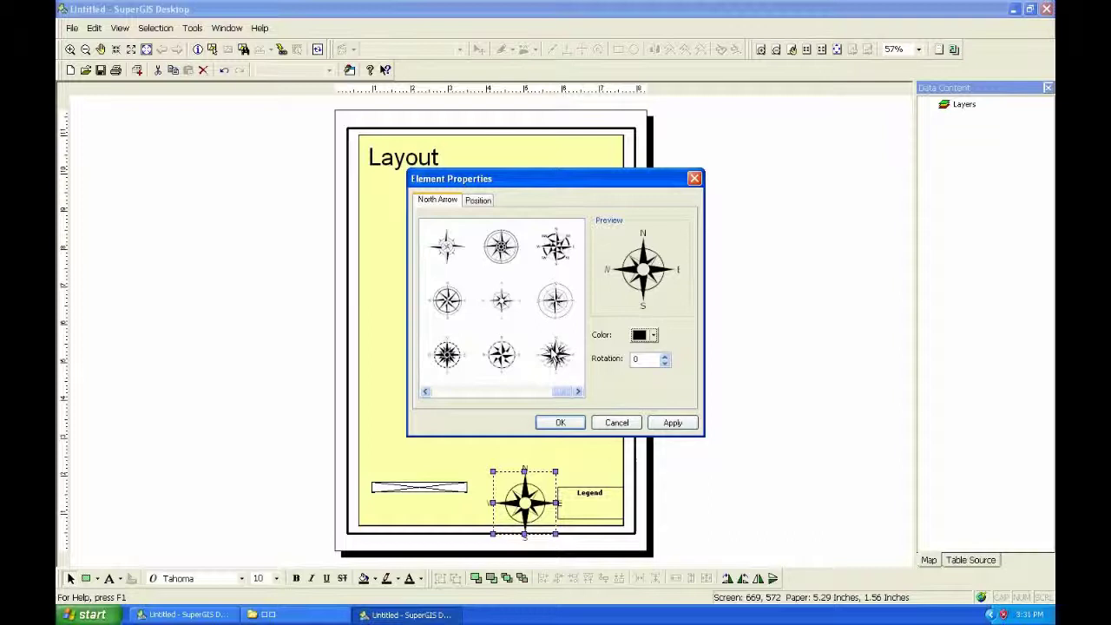
pyautogui.click(554, 248)
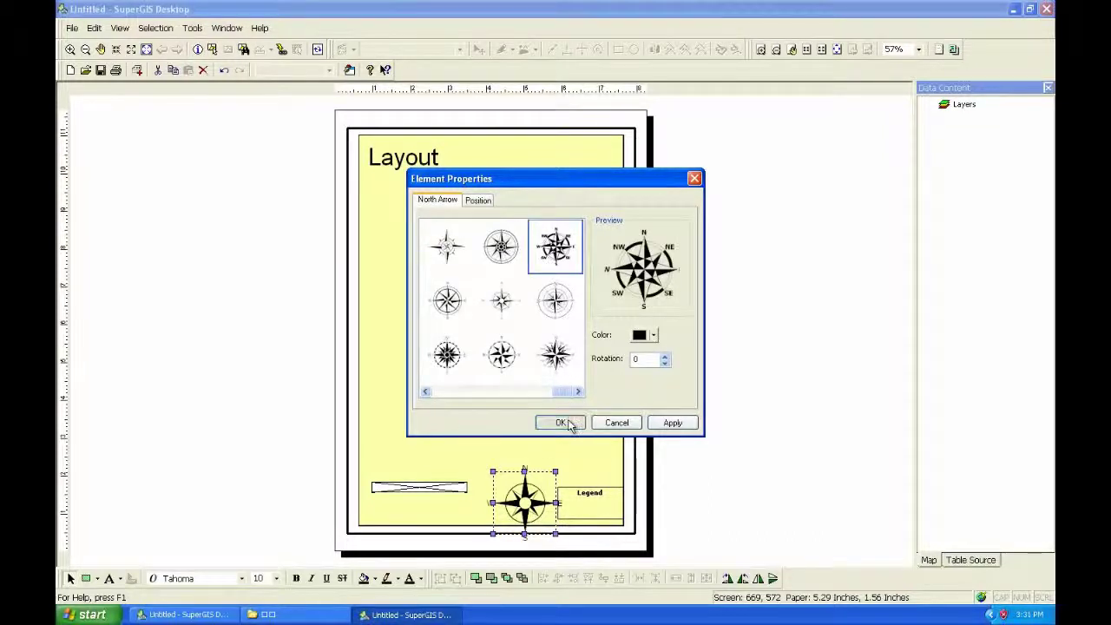
pyautogui.click(560, 422)
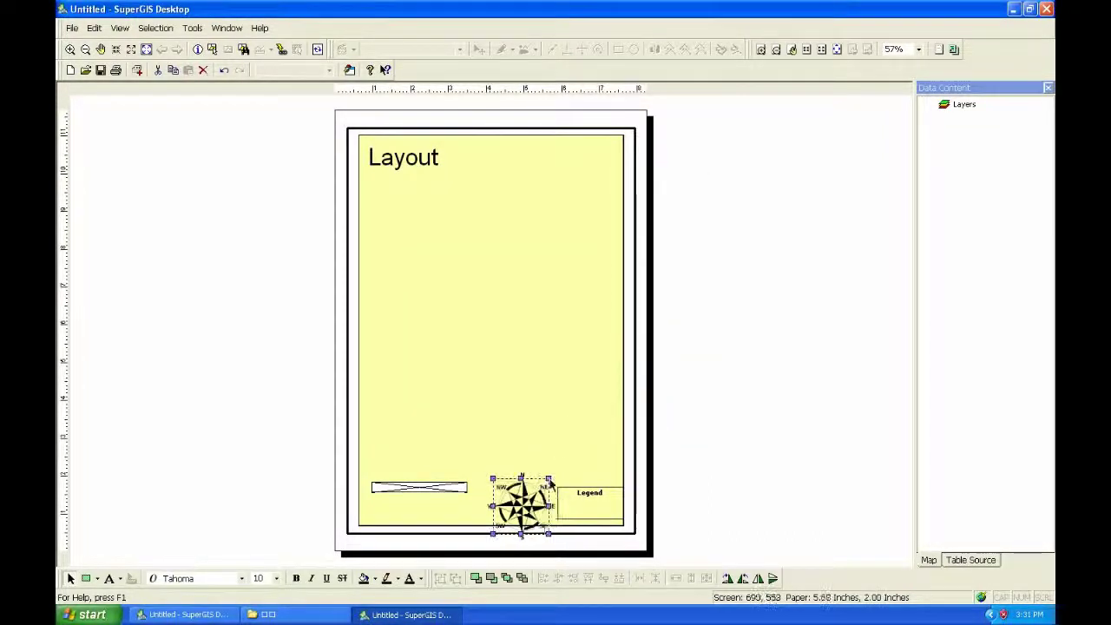
# Move the compass rose to the page's top-right corner and enlarge the legend box up and left
pyautogui.moveTo(515, 505); pyautogui.dragTo(580, 173)
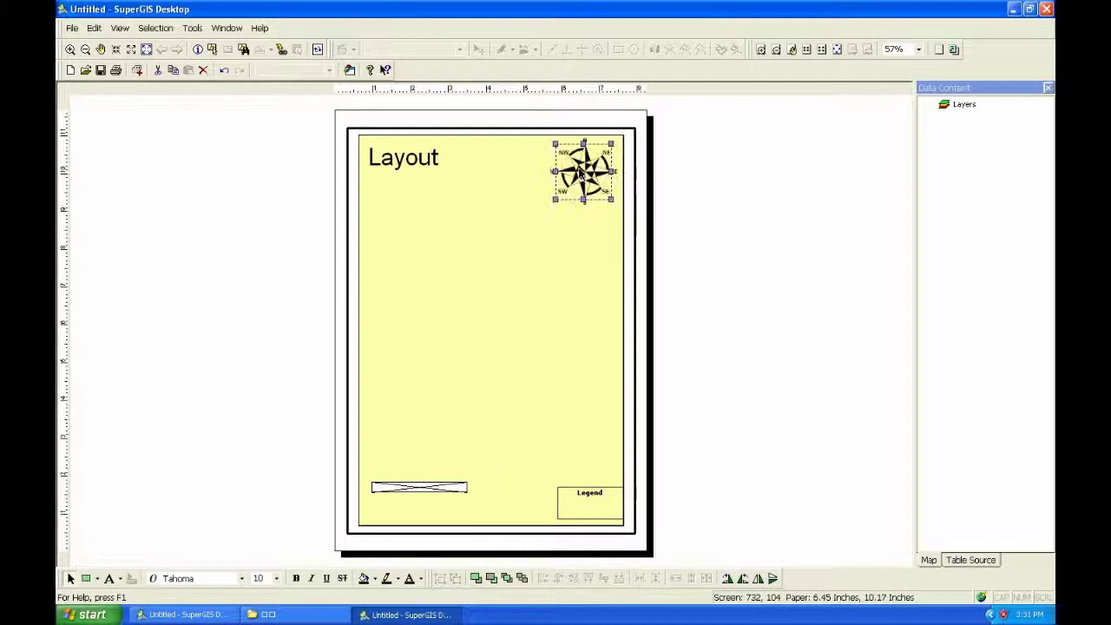
pyautogui.click(583, 504)
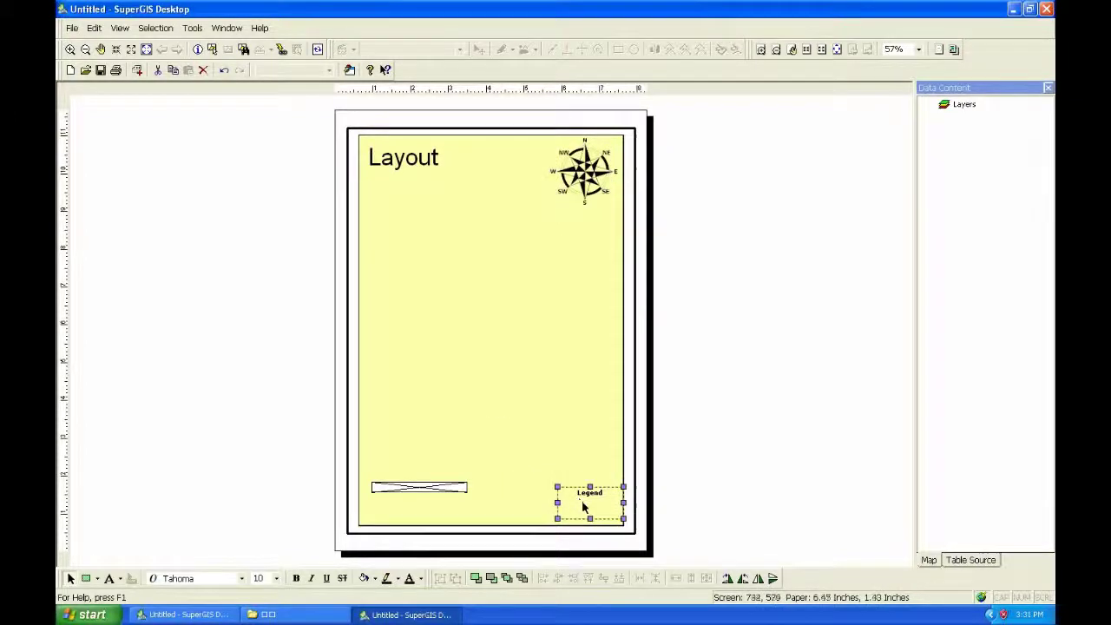
pyautogui.moveTo(580, 510); pyautogui.dragTo(521, 427)
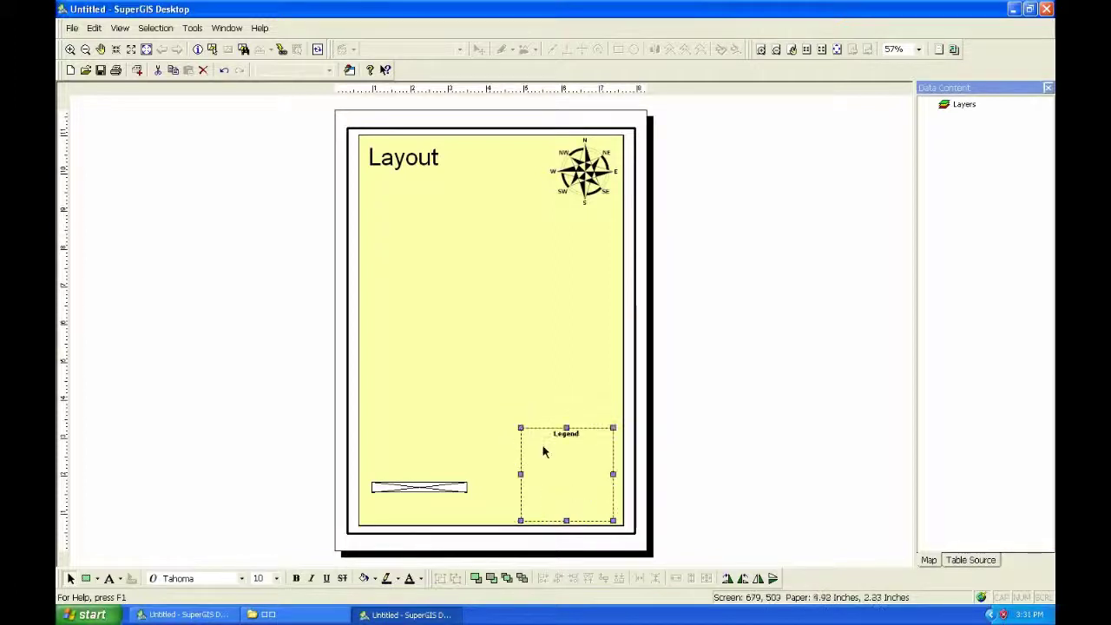
# Fill the legend's background with solid light green through its Properties
pyautogui.rightClick(580, 483)
pyautogui.click(595, 466)
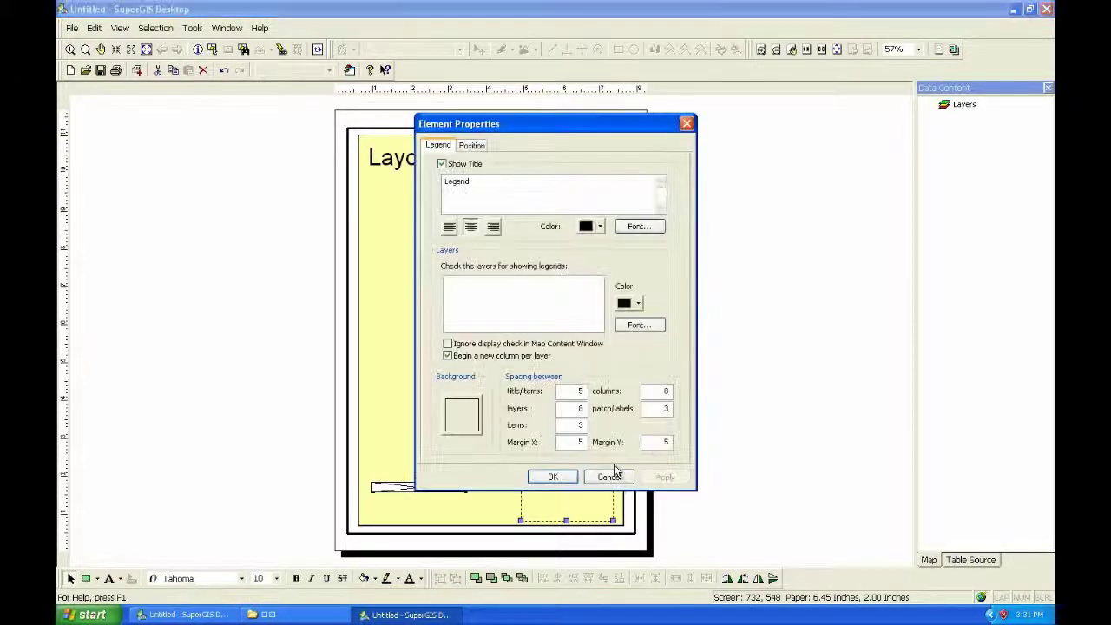
pyautogui.click(462, 415)
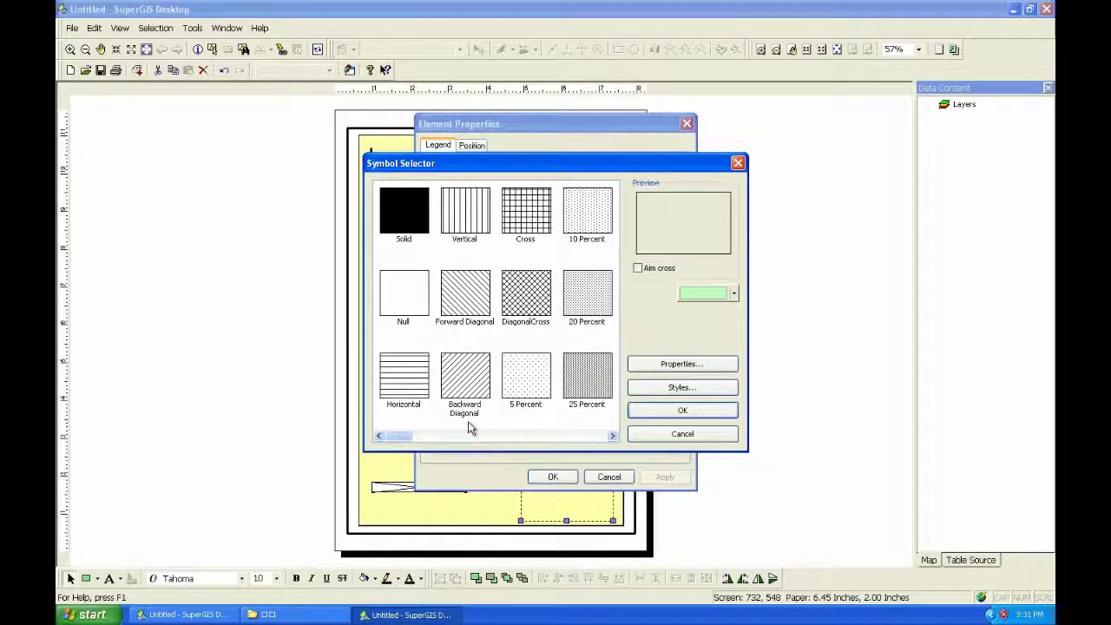
pyautogui.click(394, 229)
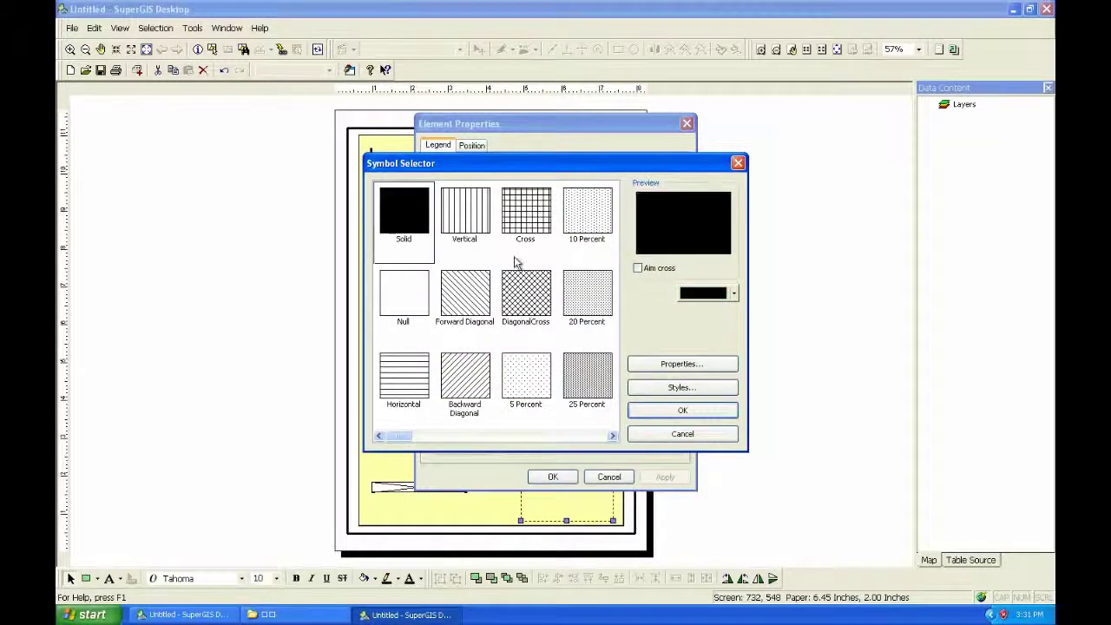
pyautogui.click(731, 296)
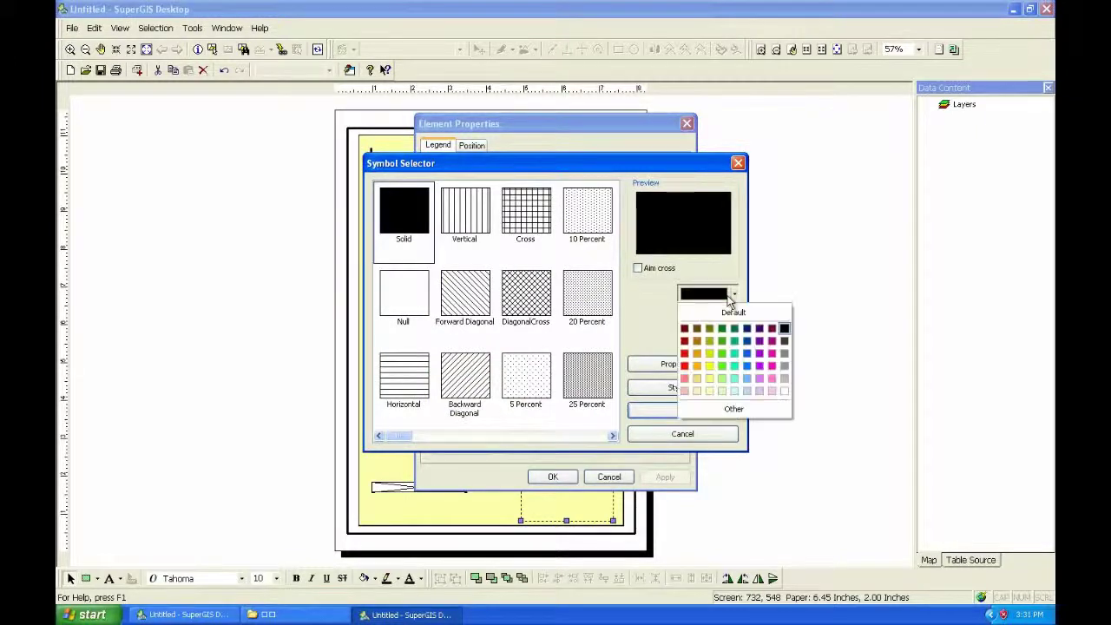
pyautogui.click(722, 391)
pyautogui.click(701, 412)
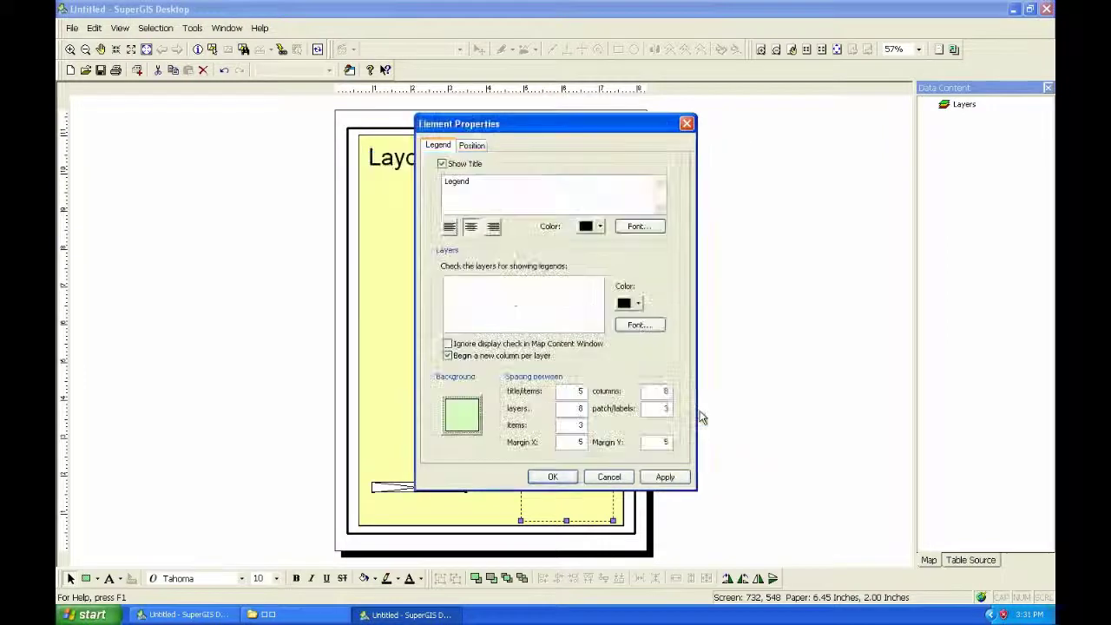
pyautogui.click(553, 479)
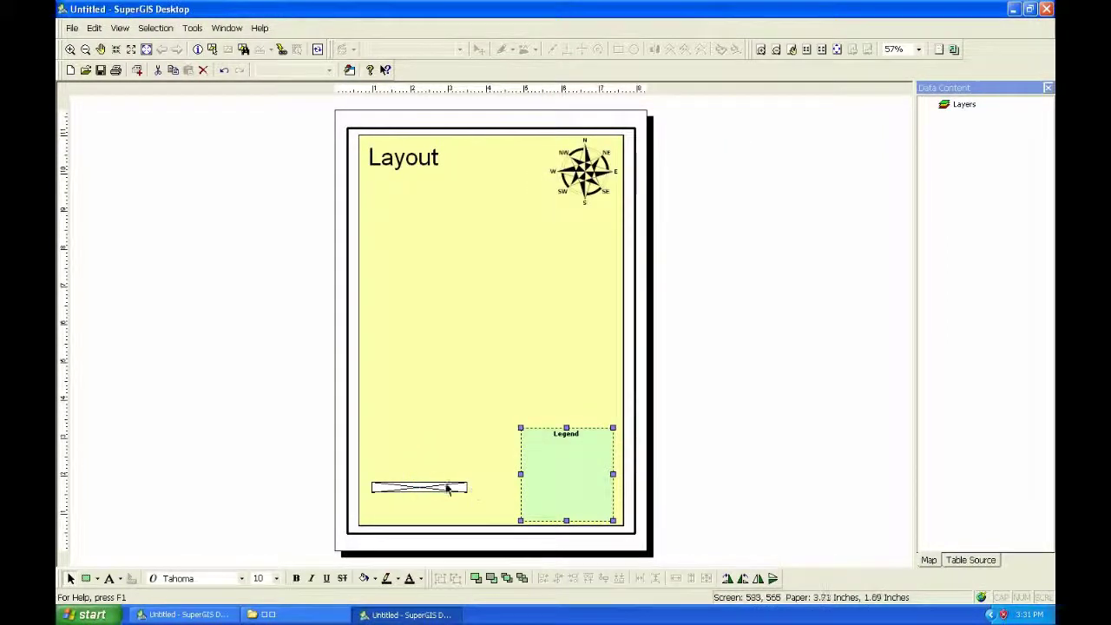
pyautogui.click(443, 487)
# Switch the scale bar to a different style and move it lower in the bottom-left corner
pyautogui.click(442, 490)
pyautogui.rightClick(443, 490)
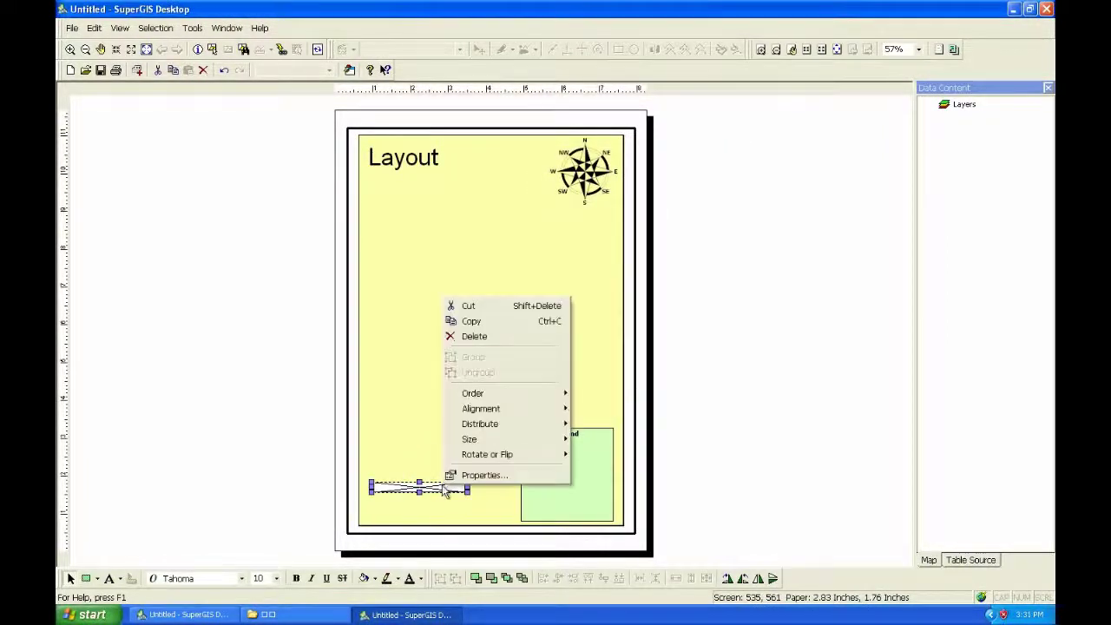
pyautogui.click(473, 473)
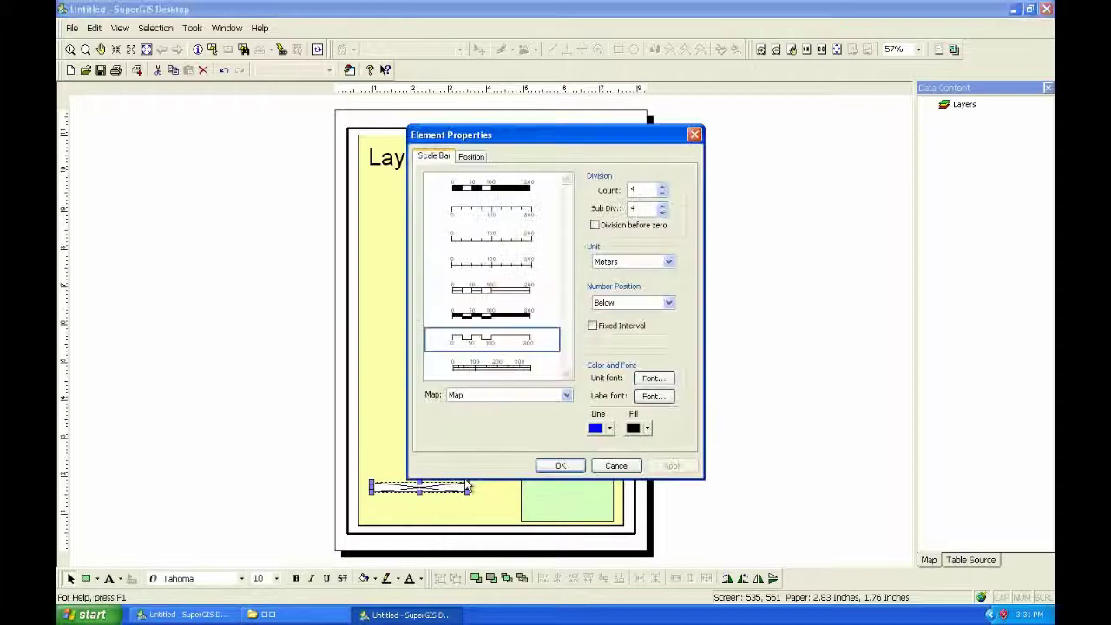
pyautogui.click(512, 316)
pyautogui.click(559, 466)
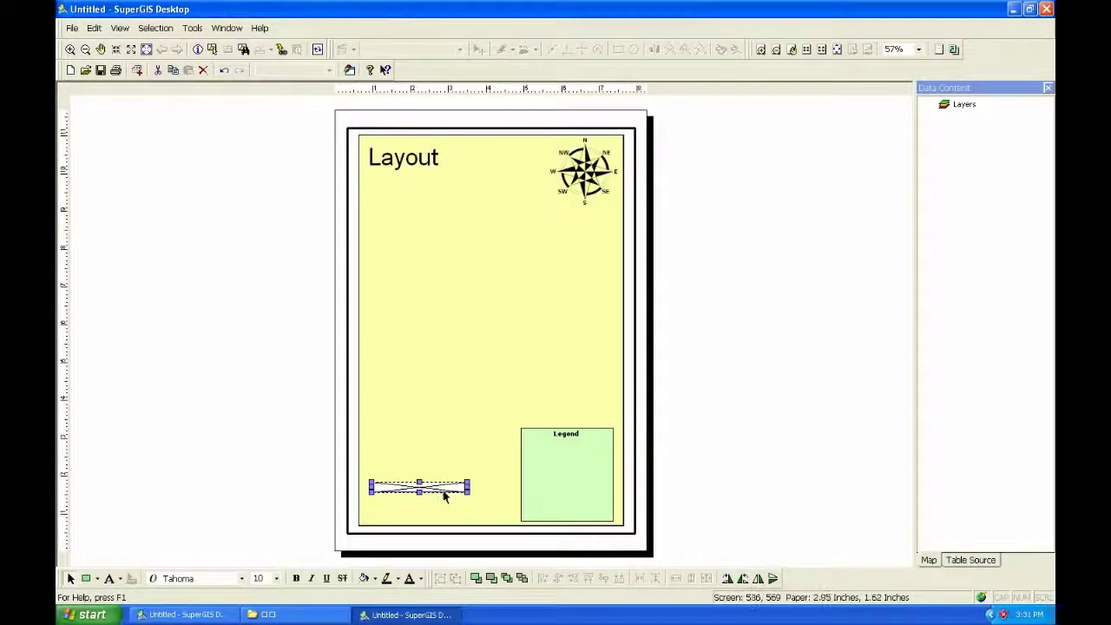
pyautogui.moveTo(444, 492); pyautogui.dragTo(492, 510)
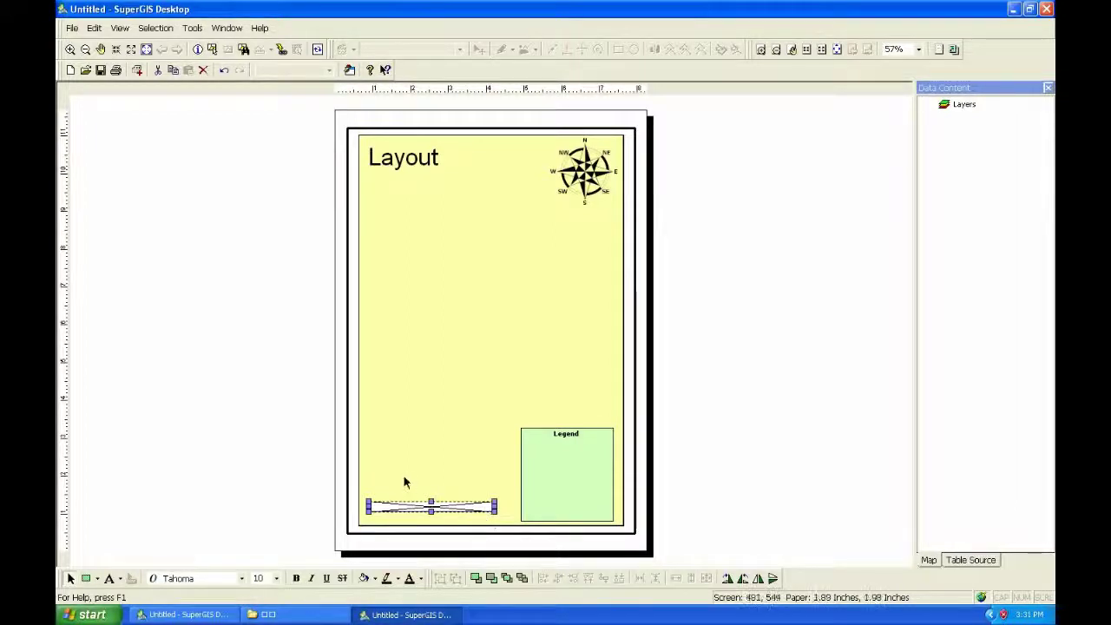
pyautogui.click(310, 460)
# Save the current page layout as a template named 'temp1'
pyautogui.rightClick(265, 318)
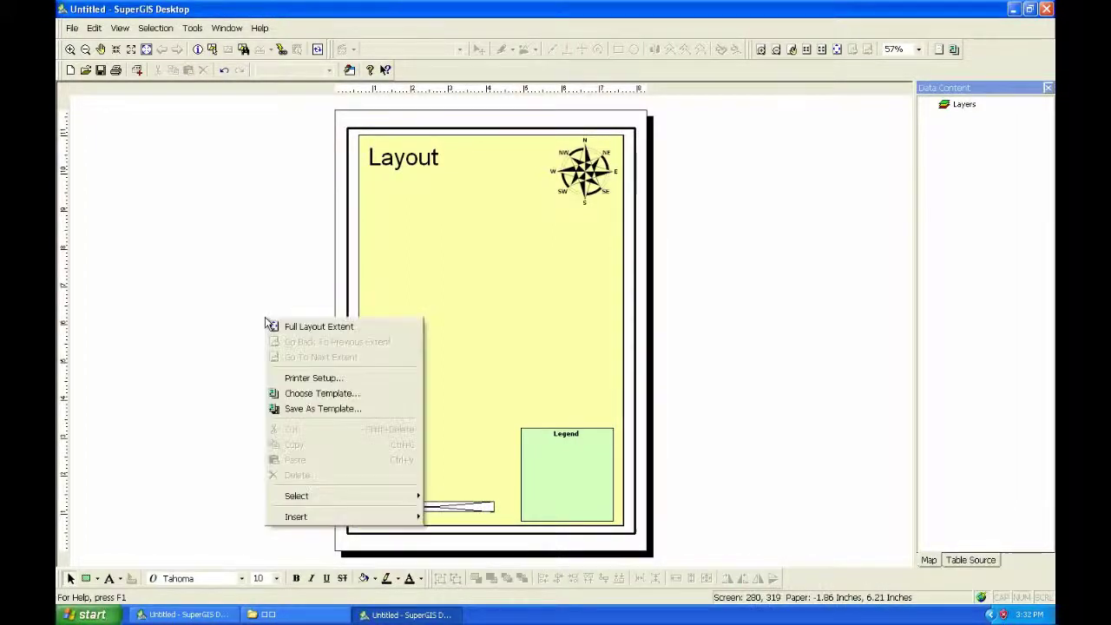
pyautogui.click(366, 409)
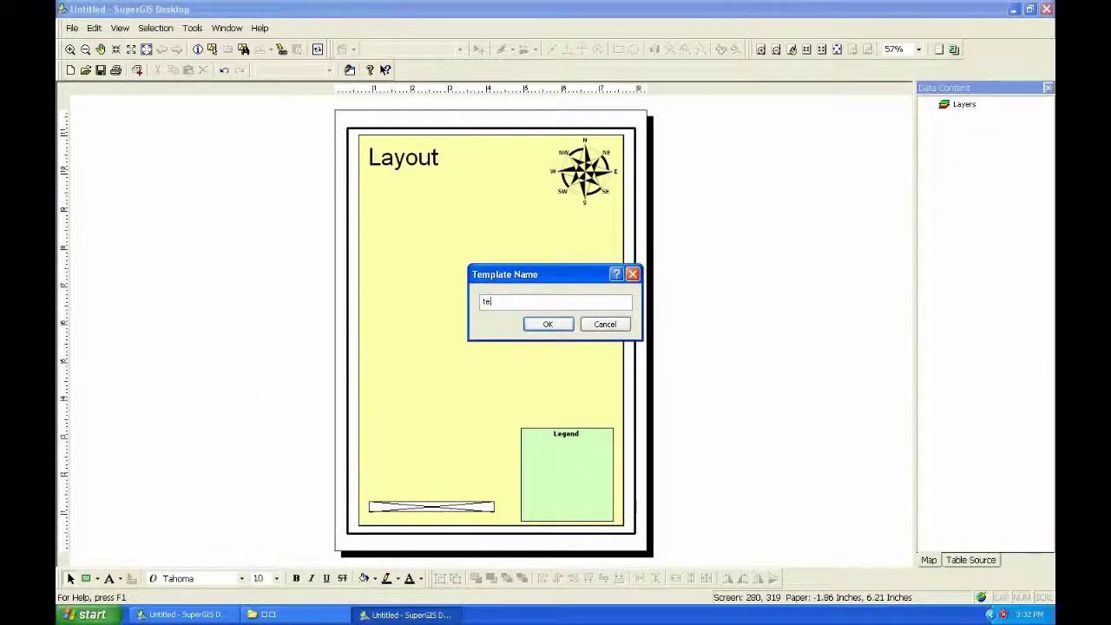
pyautogui.write('temp1')
pyautogui.click(545, 324)
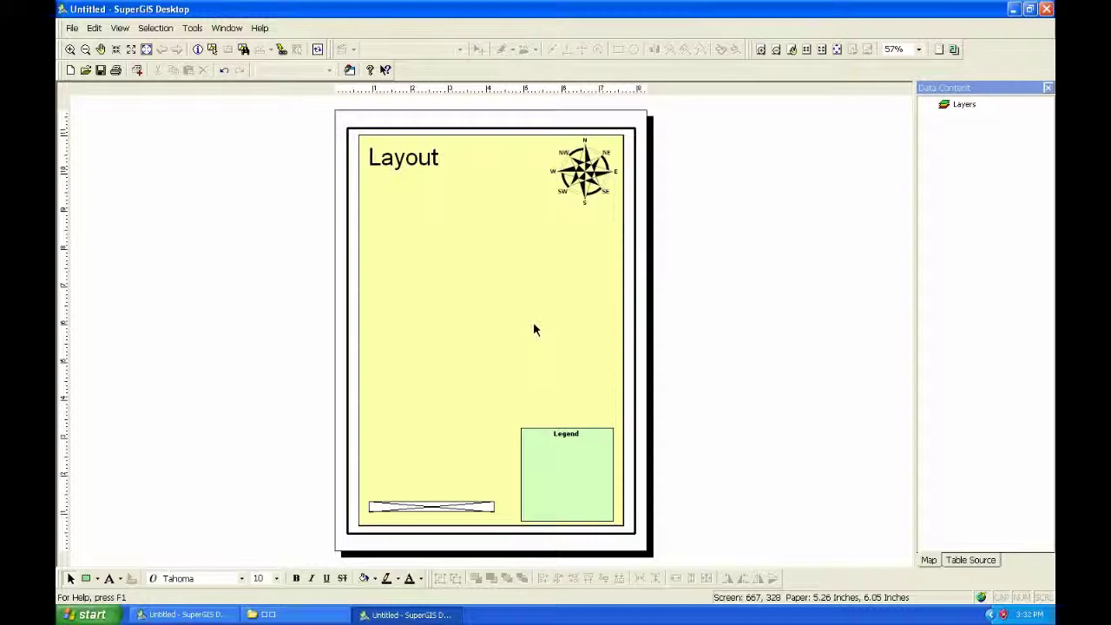
pyautogui.click(69, 71)
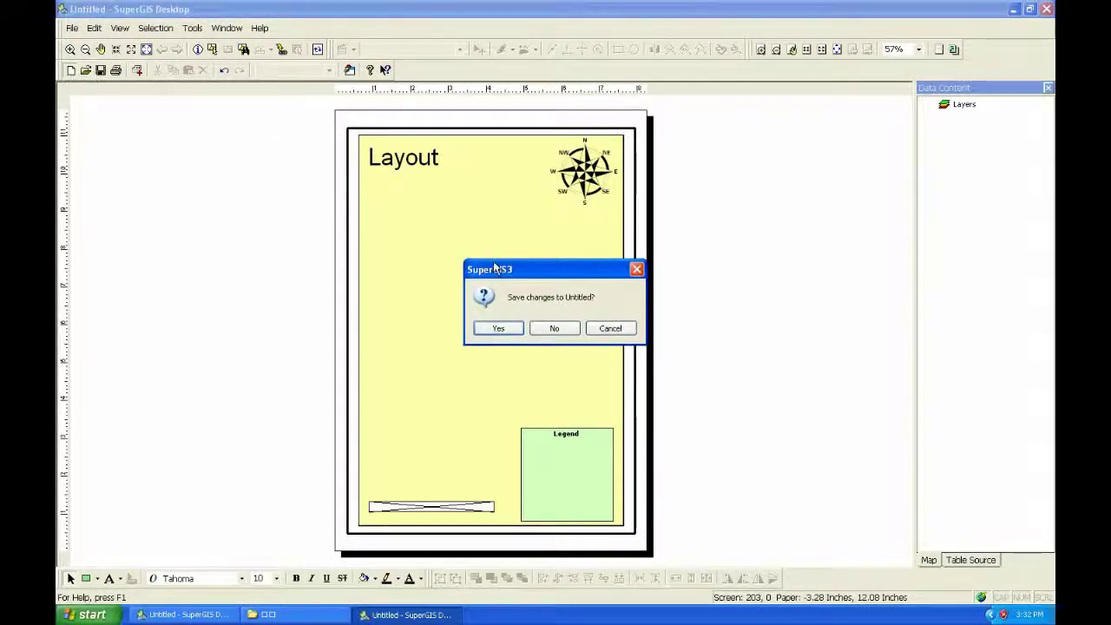
pyautogui.click(560, 329)
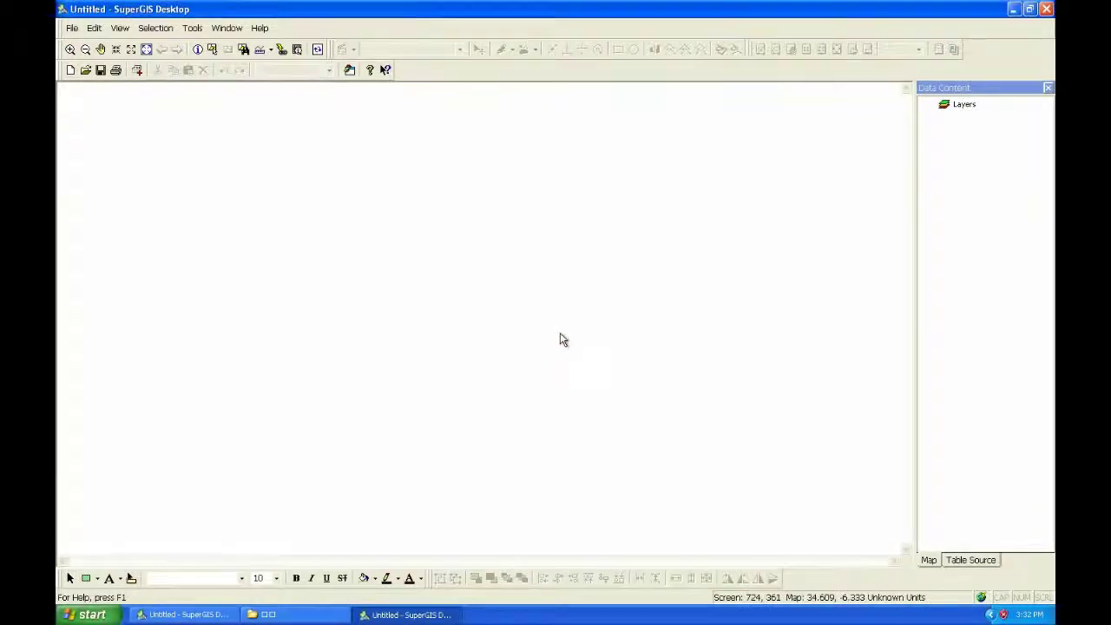
pyautogui.click(120, 28)
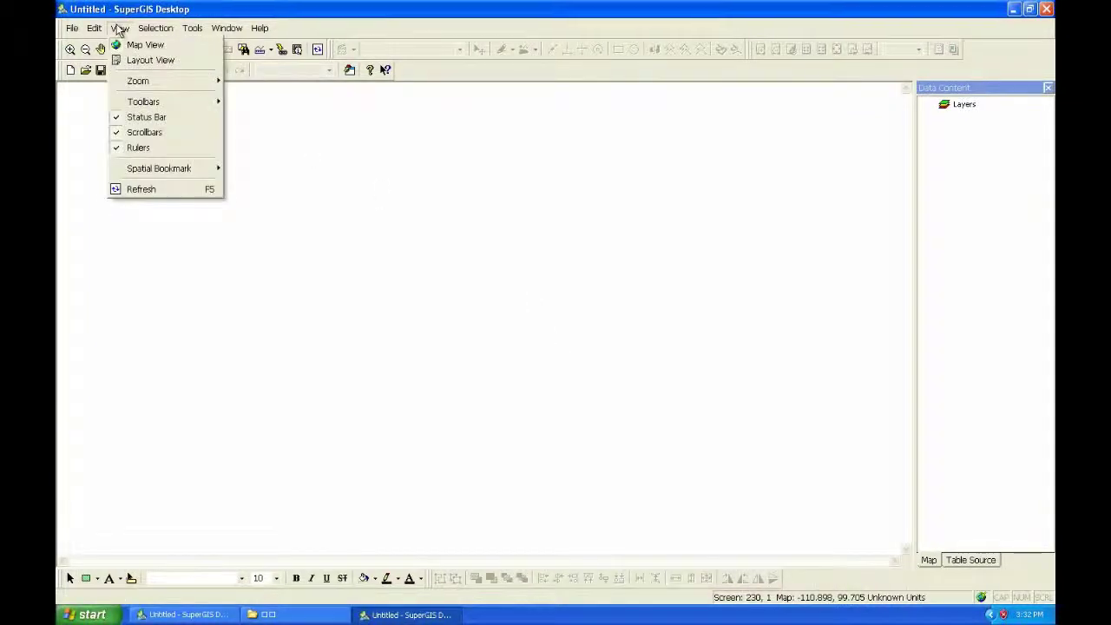
pyautogui.click(150, 60)
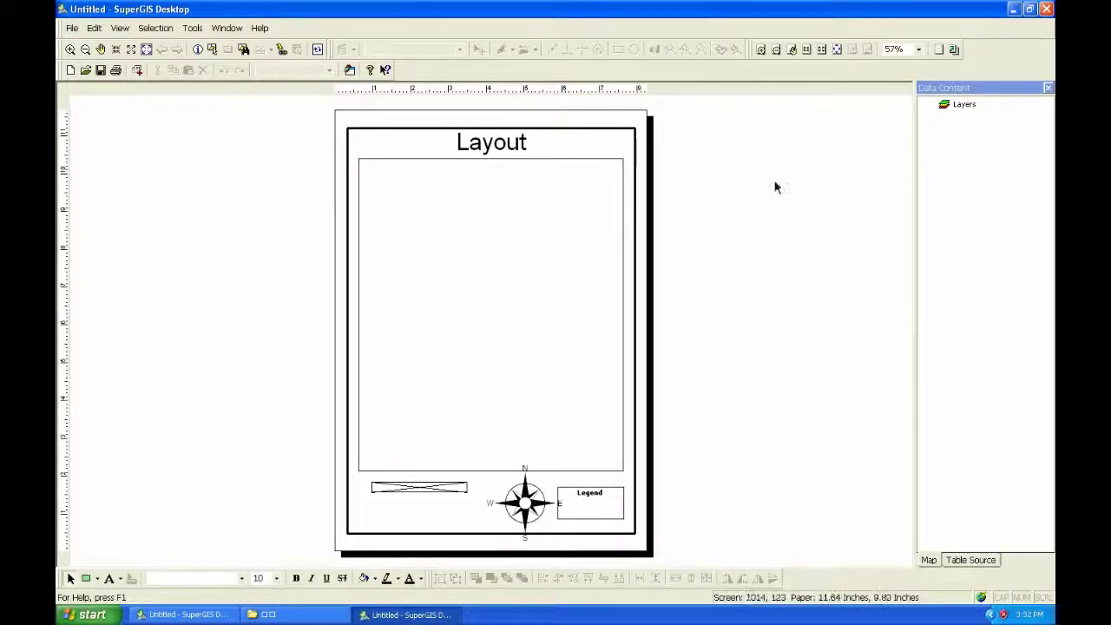
pyautogui.click(956, 50)
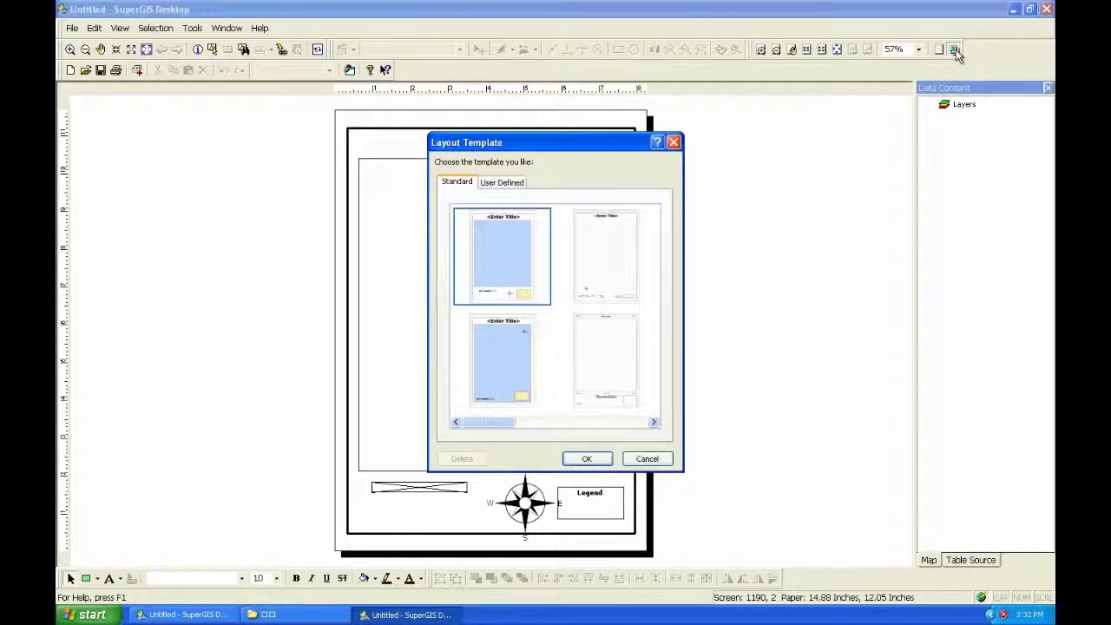
pyautogui.click(505, 184)
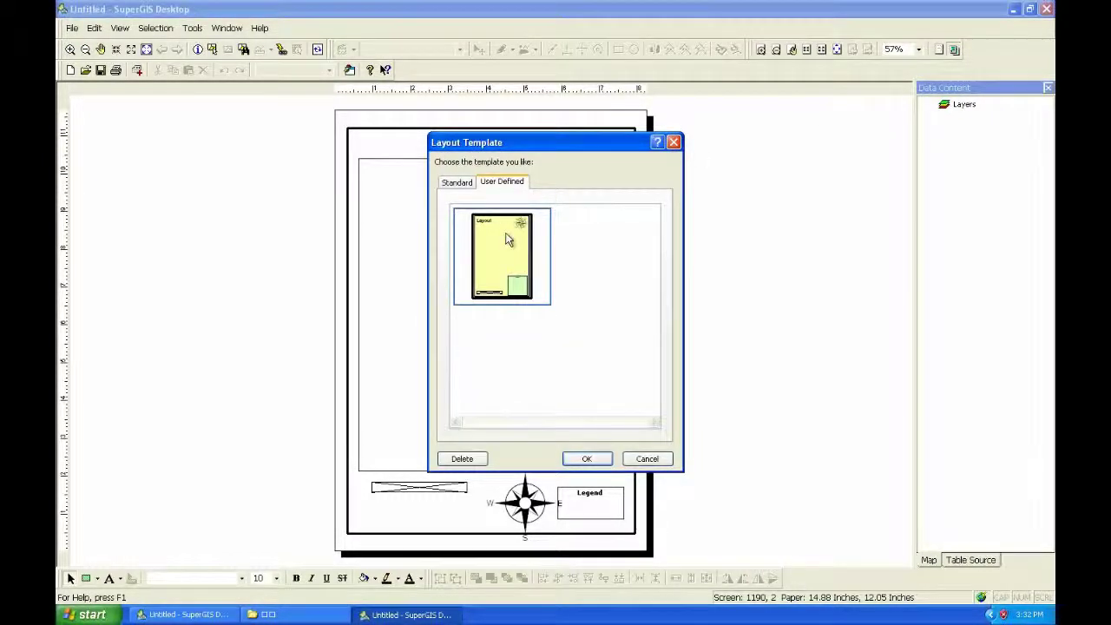
pyautogui.click(589, 464)
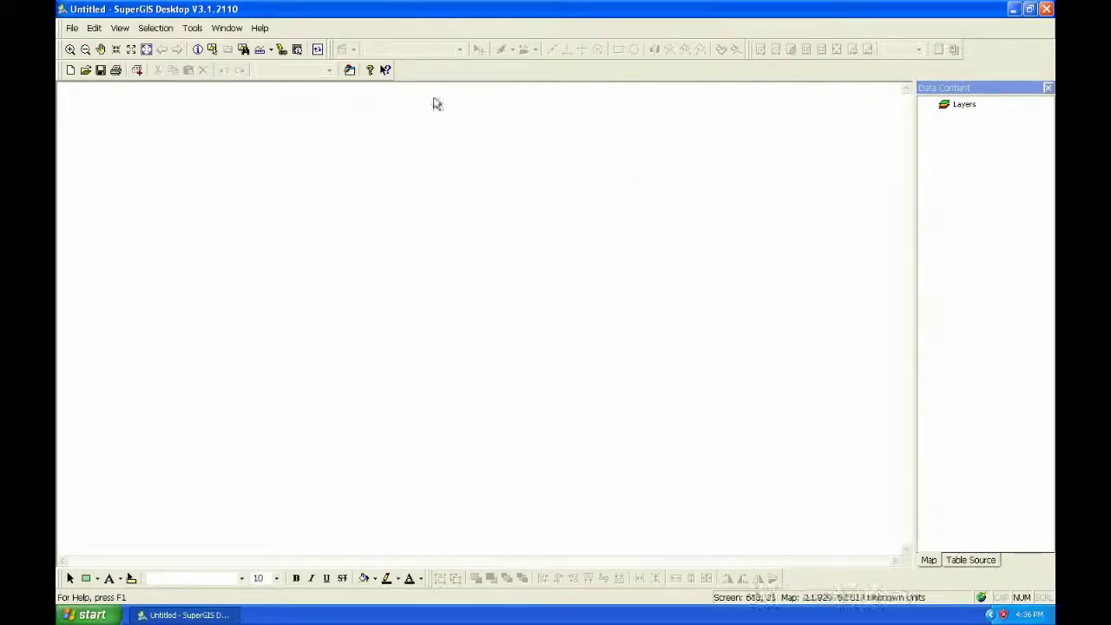
# Create a custom toolbar named 'new toolbar' in Customize and dock it beside the standard tools
pyautogui.rightClick(417, 78)
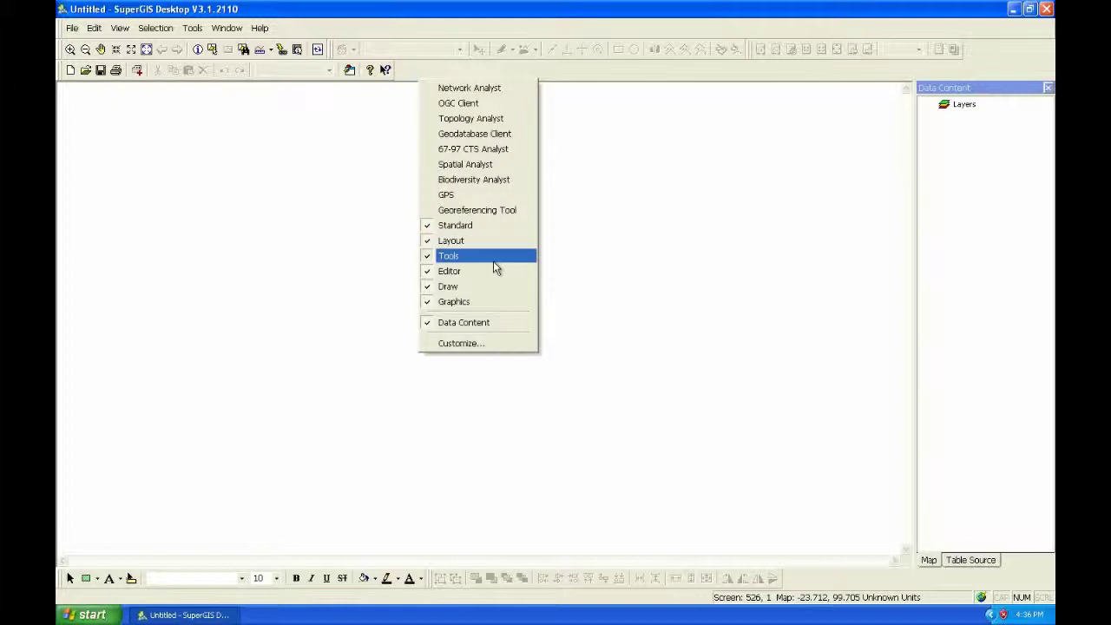
pyautogui.click(503, 344)
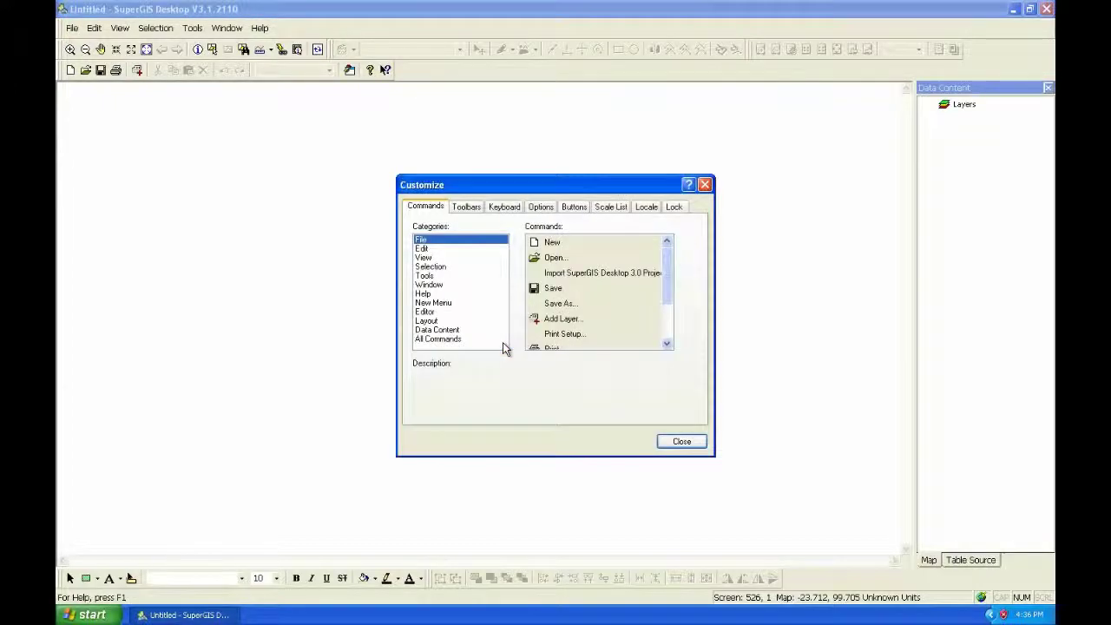
pyautogui.click(461, 210)
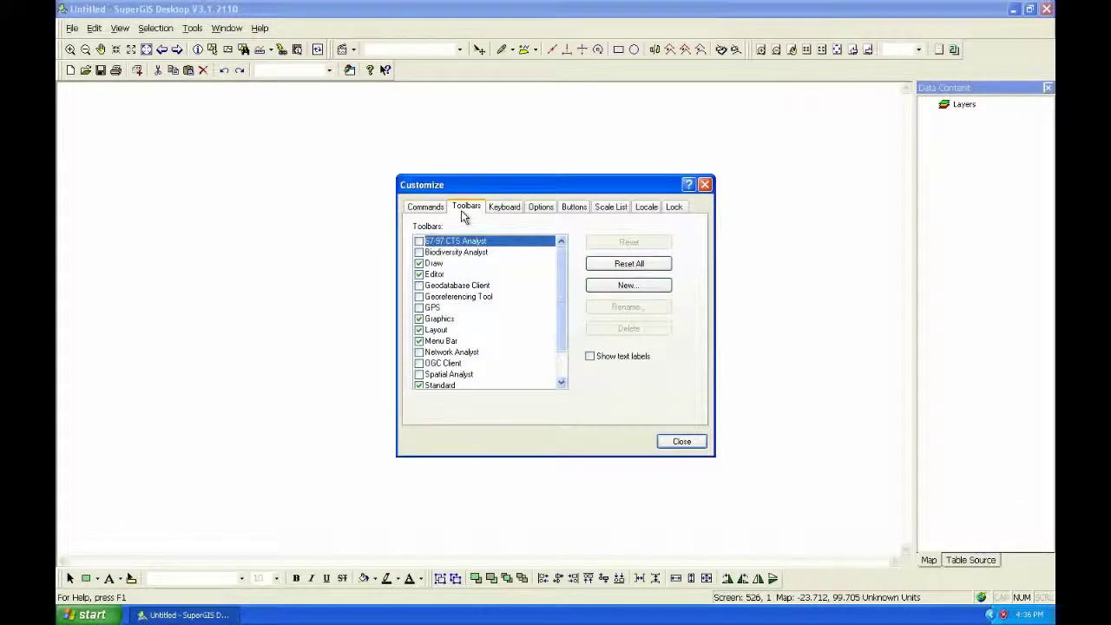
pyautogui.click(614, 286)
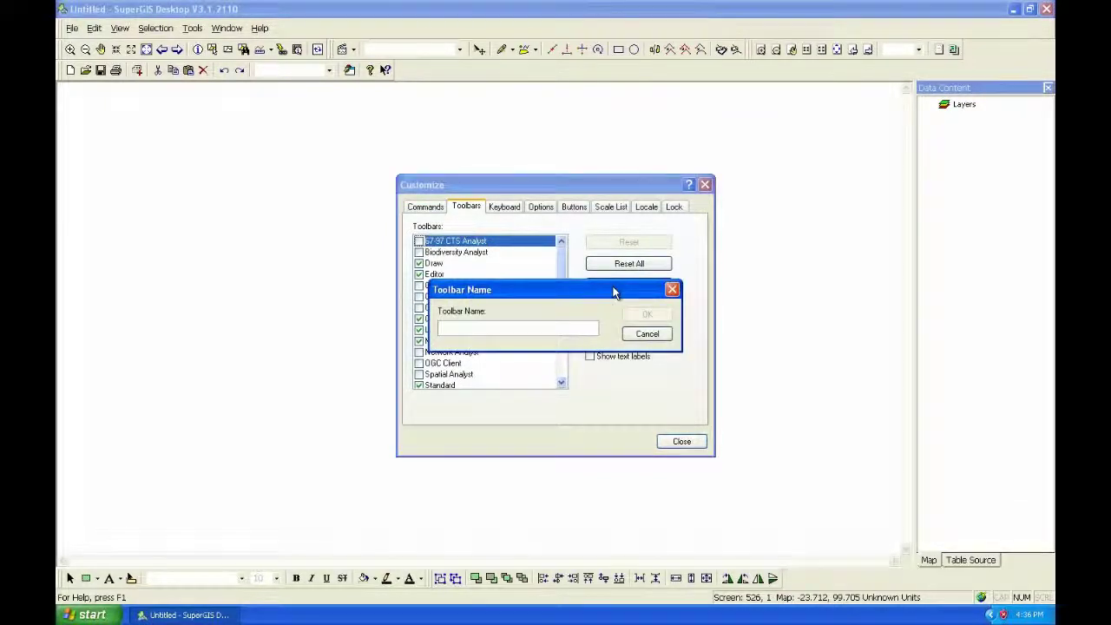
pyautogui.write('new toolbar')
pyautogui.click(661, 317)
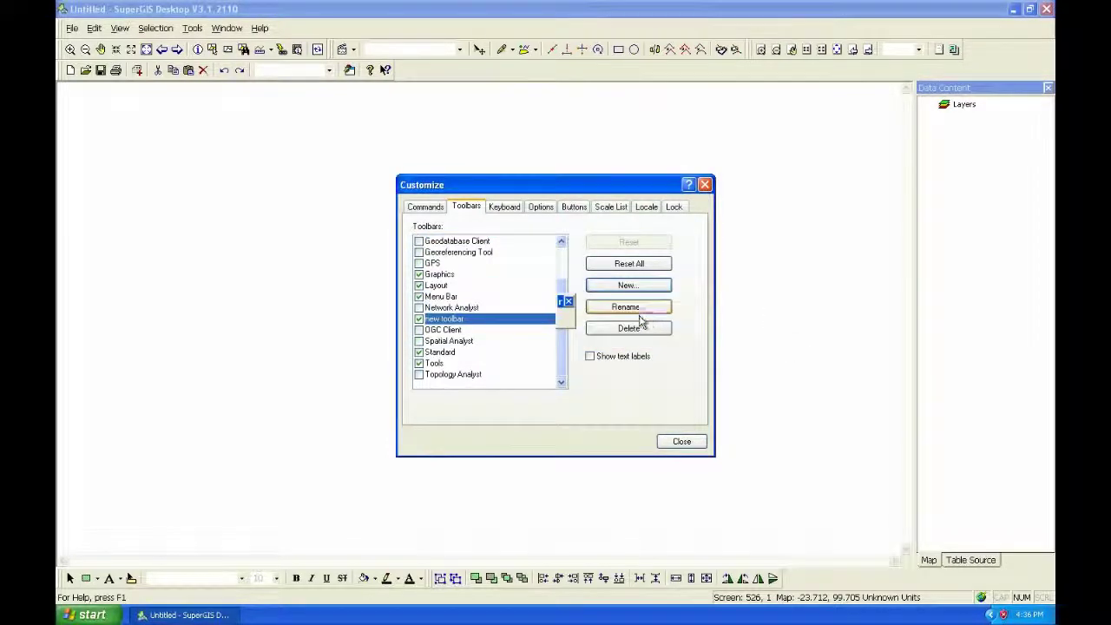
pyautogui.moveTo(560, 300); pyautogui.dragTo(406, 70)
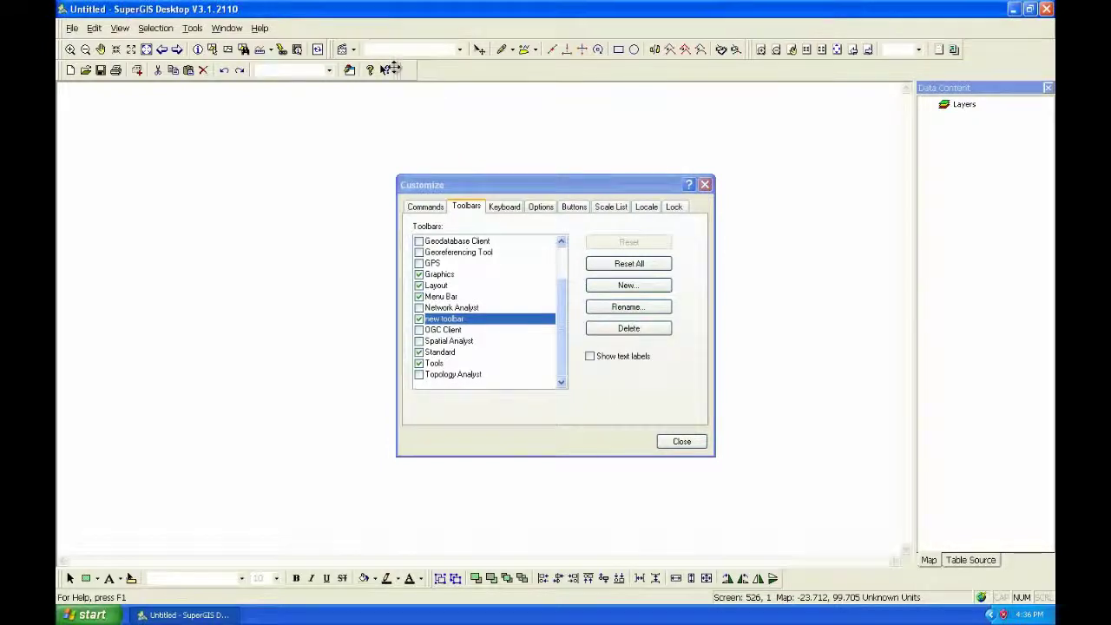
pyautogui.click(583, 207)
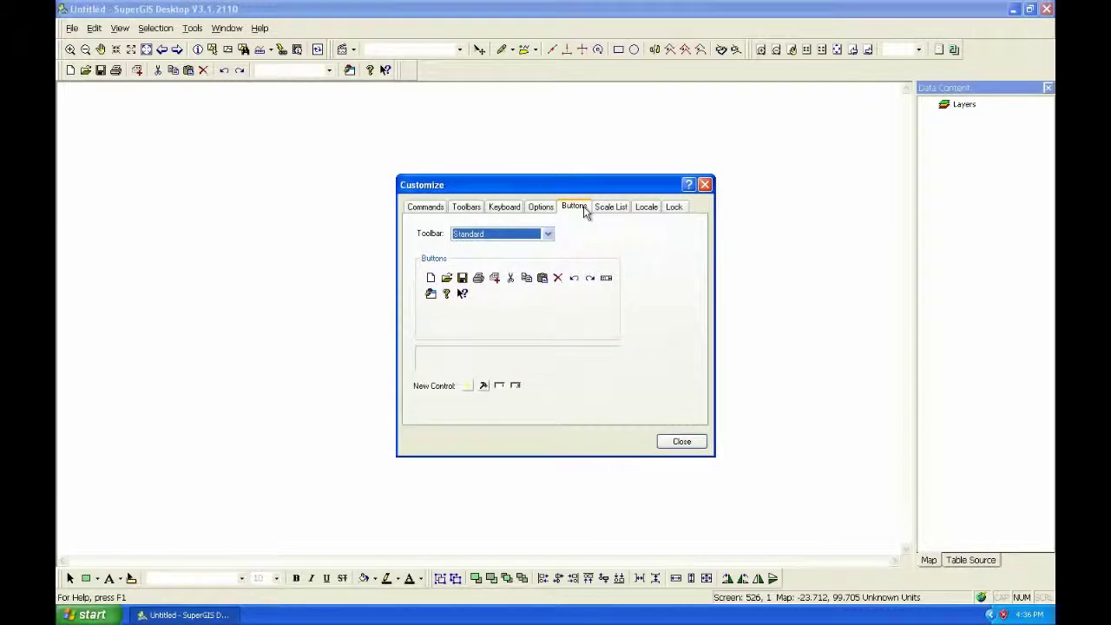
# Add a New Control normal button to the Standard toolbar and set it to show Image and Text
pyautogui.moveTo(469, 385); pyautogui.dragTo(412, 80)
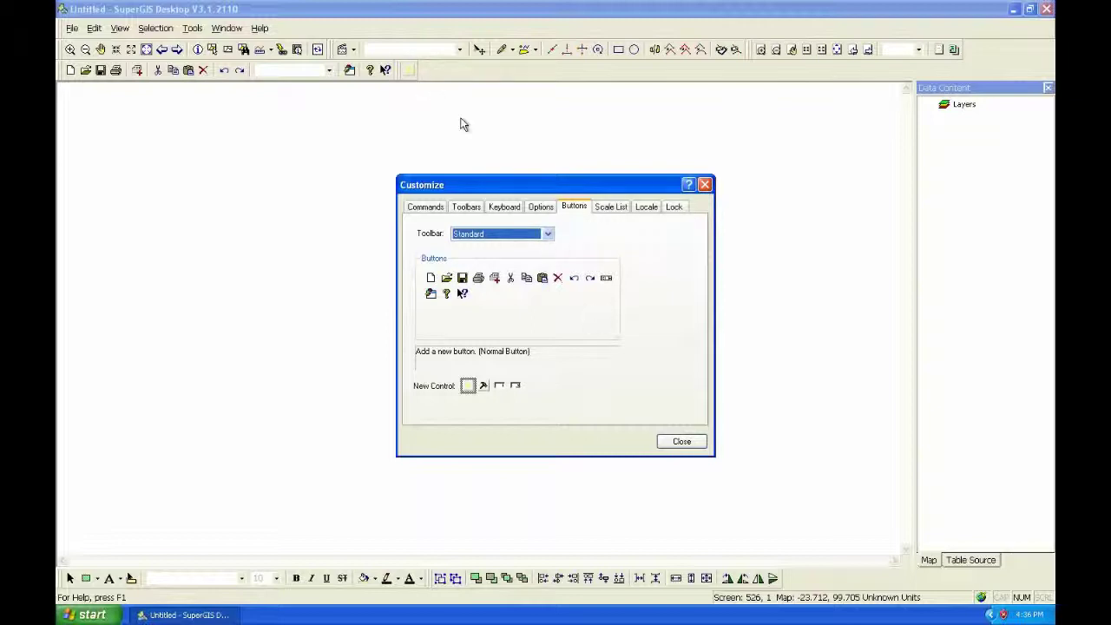
pyautogui.click(409, 72)
pyautogui.rightClick(412, 70)
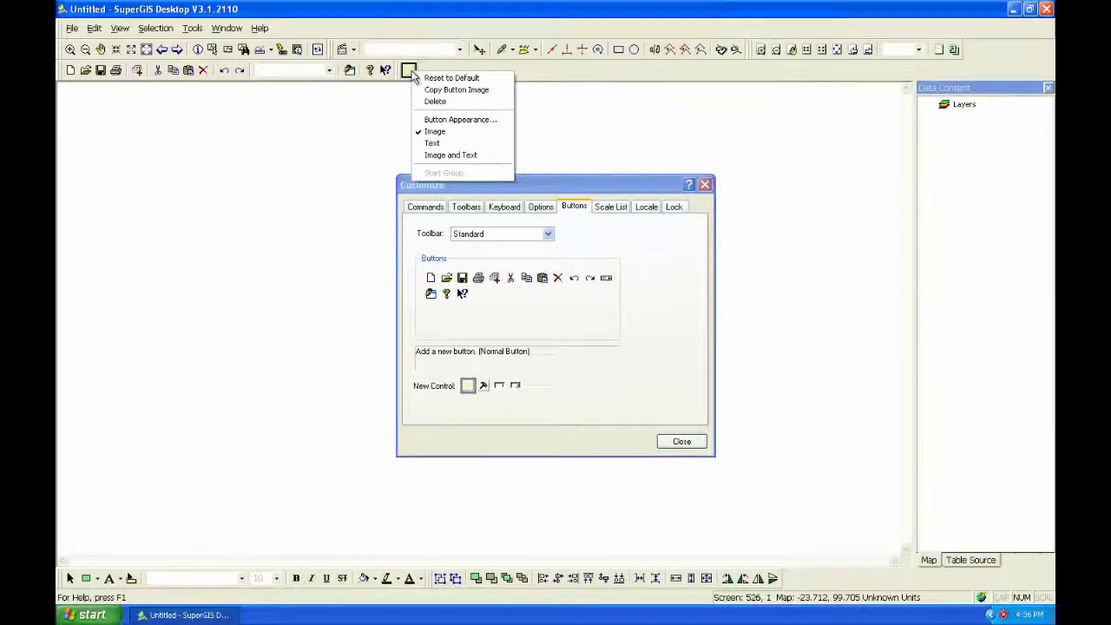
pyautogui.click(465, 157)
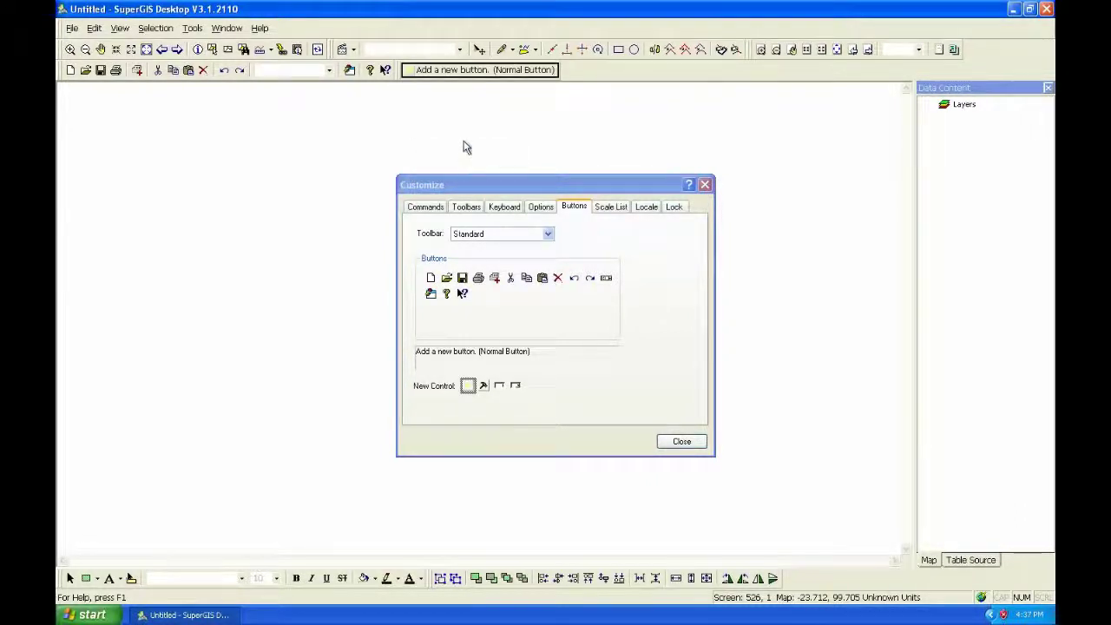
pyautogui.rightClick(467, 75)
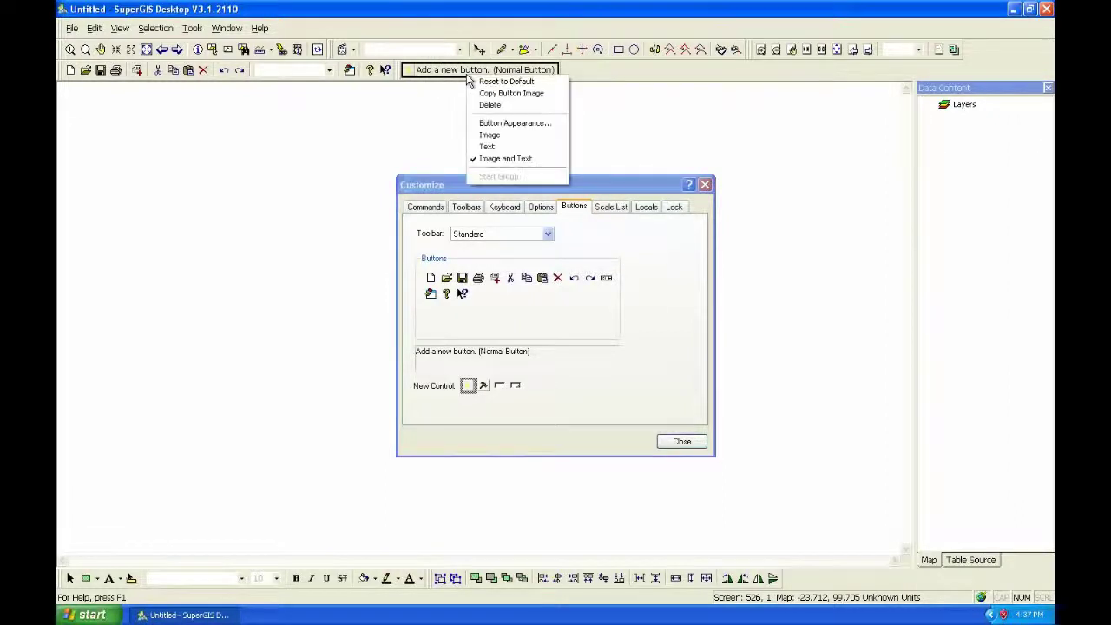
# Choose a yellow icon for the new button in Button Appearance
pyautogui.click(528, 124)
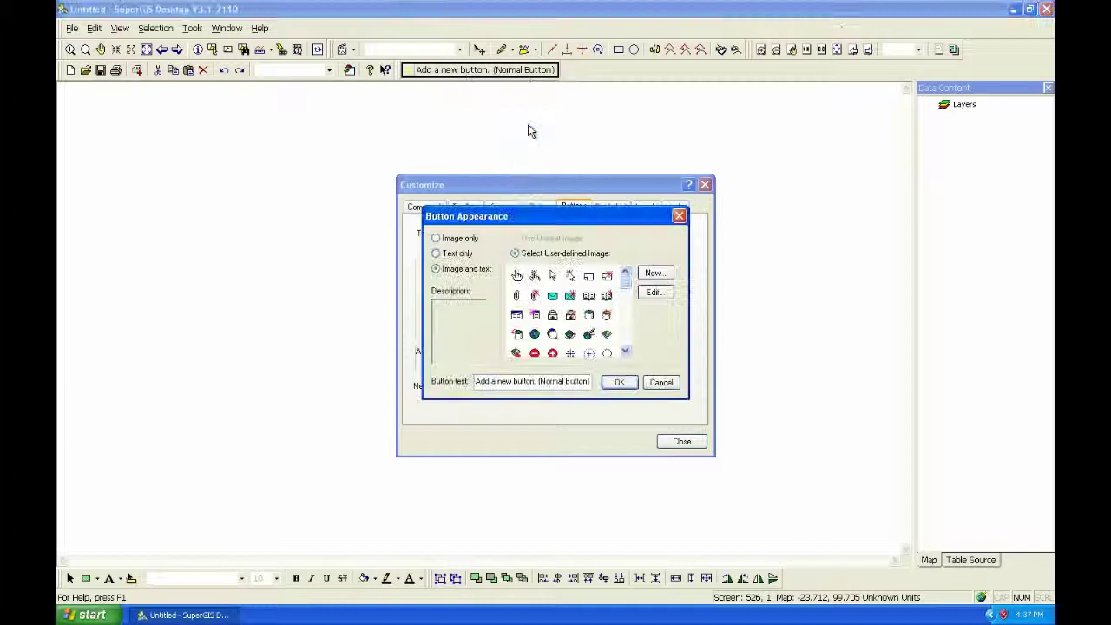
pyautogui.click(626, 304)
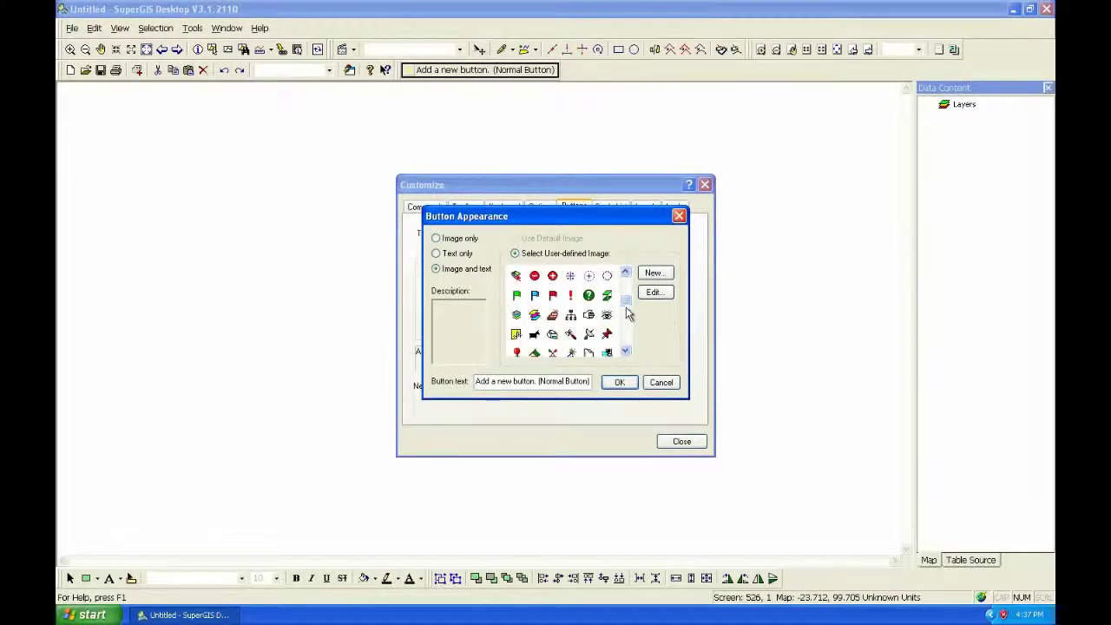
pyautogui.click(627, 320)
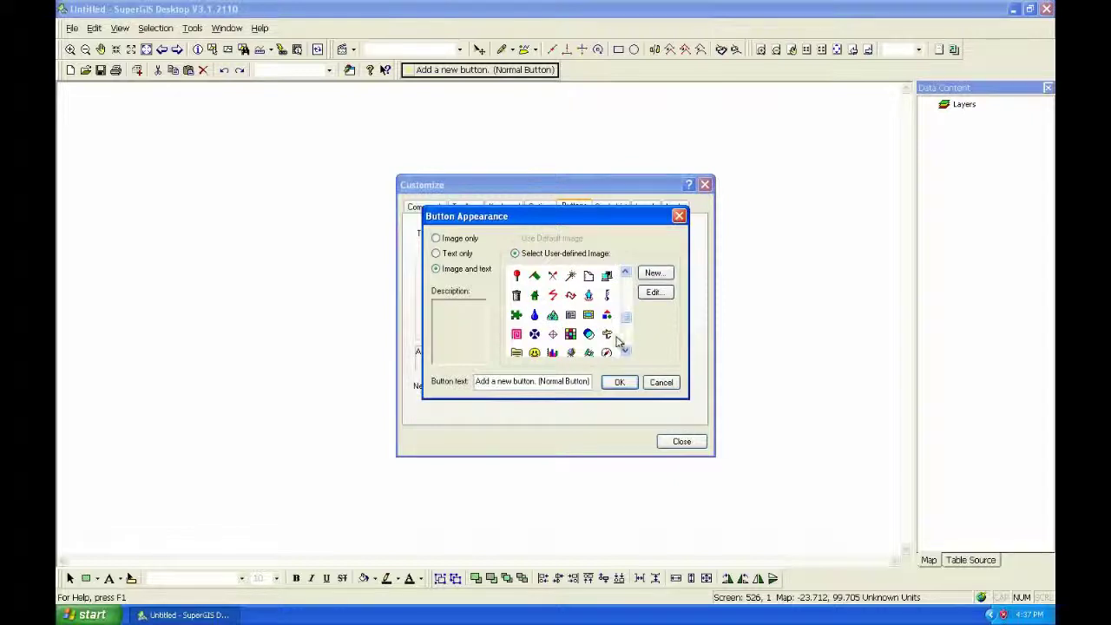
pyautogui.click(627, 342)
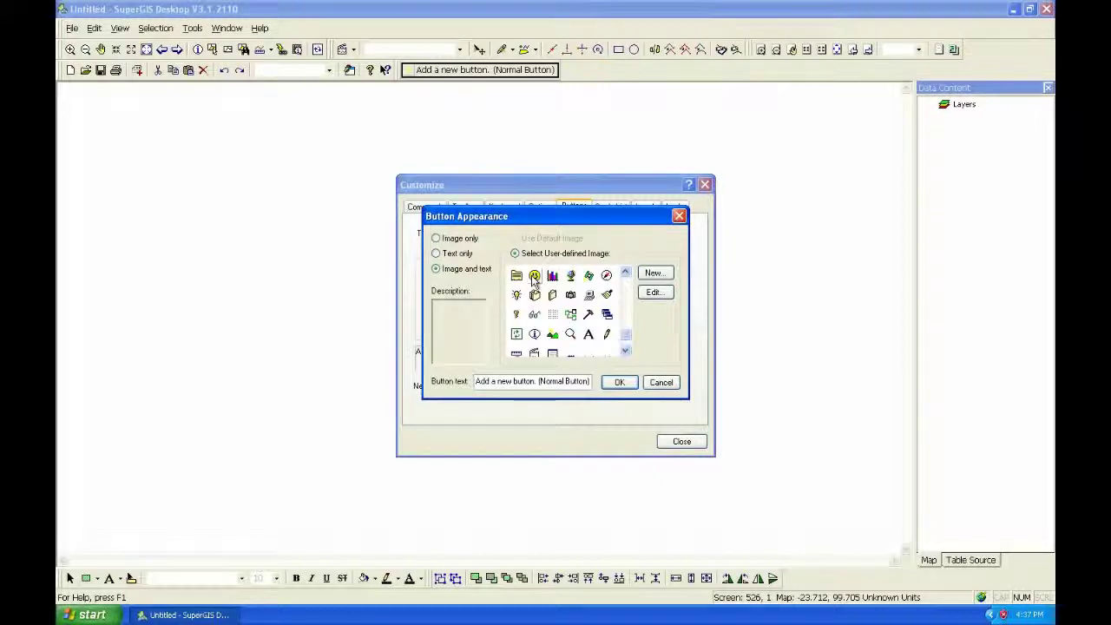
# Relabel the button 'new button', apply it, and close the Customize dialog
pyautogui.click(561, 380)
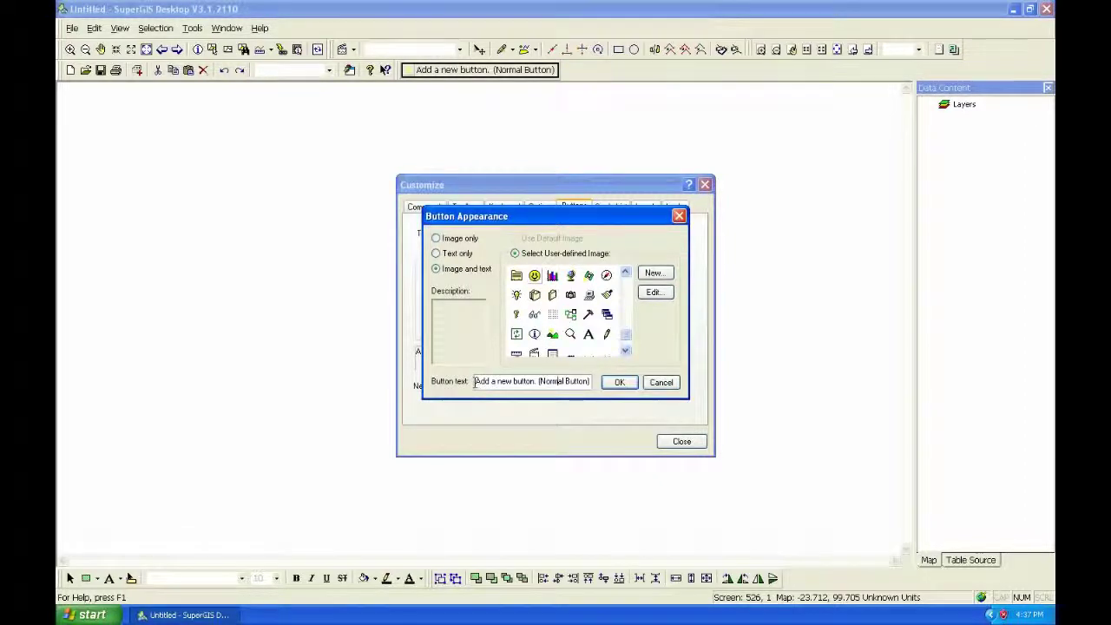
pyautogui.moveTo(475, 382); pyautogui.dragTo(590, 382)
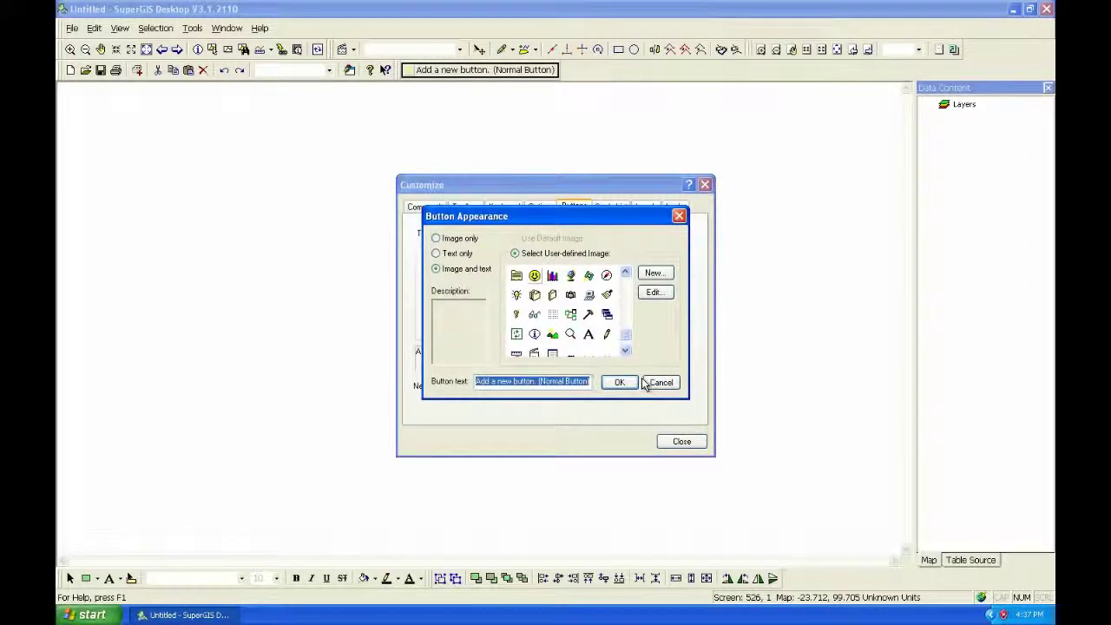
pyautogui.press('BackSpace')
pyautogui.write('new b')
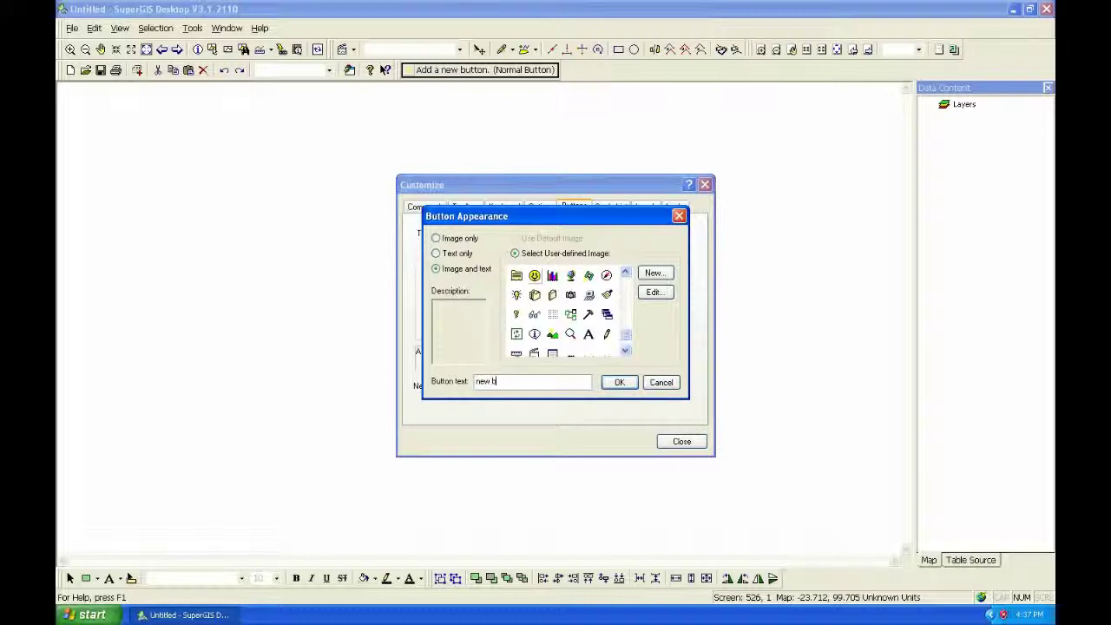
pyautogui.write('utton')
pyautogui.click(618, 382)
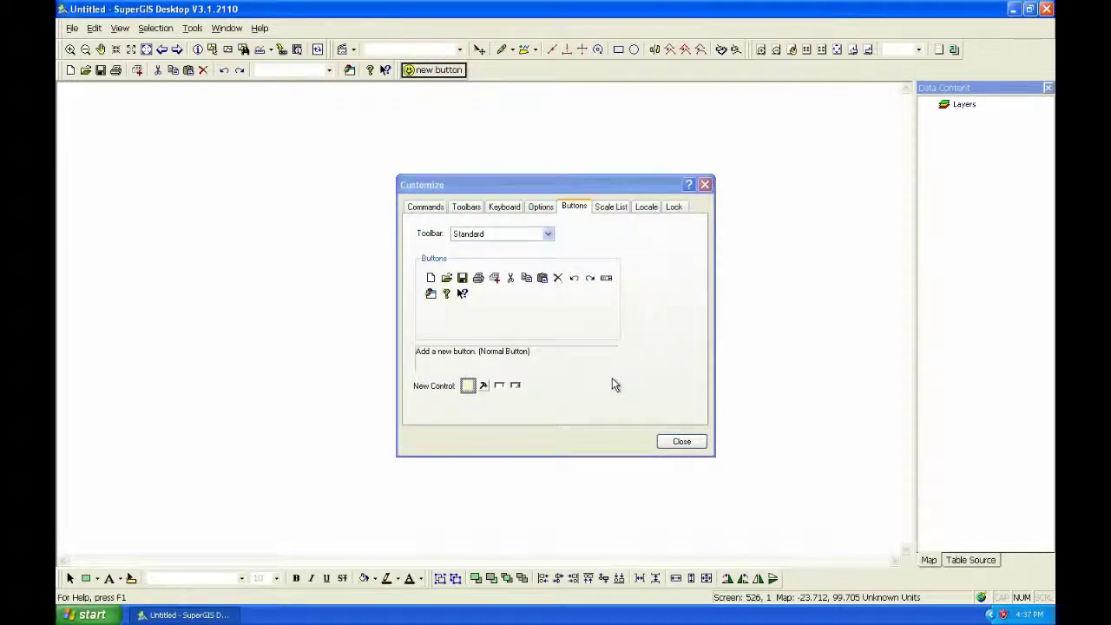
pyautogui.click(678, 441)
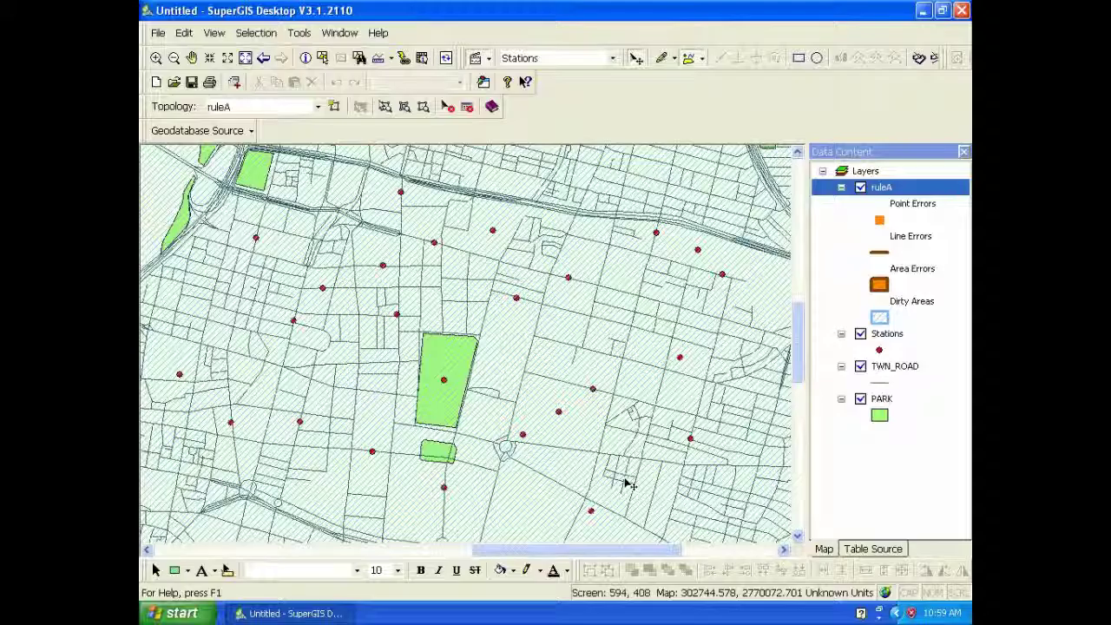
# In ruleA's properties, add a TWN_ROAD rule and save the topology rules
pyautogui.doubleClick(890, 189)
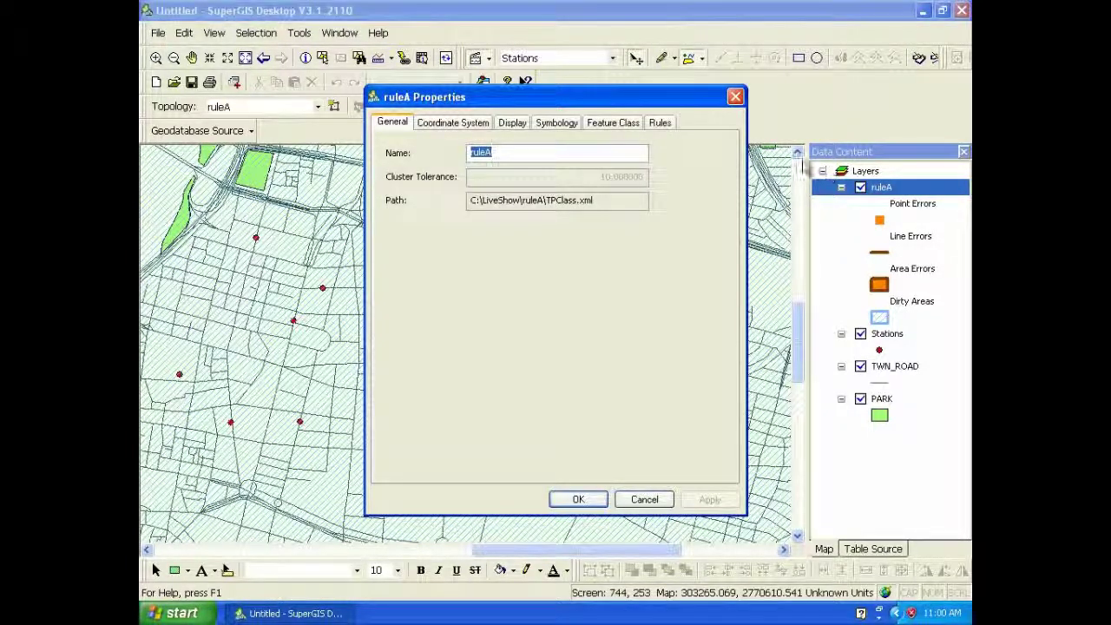
pyautogui.click(674, 126)
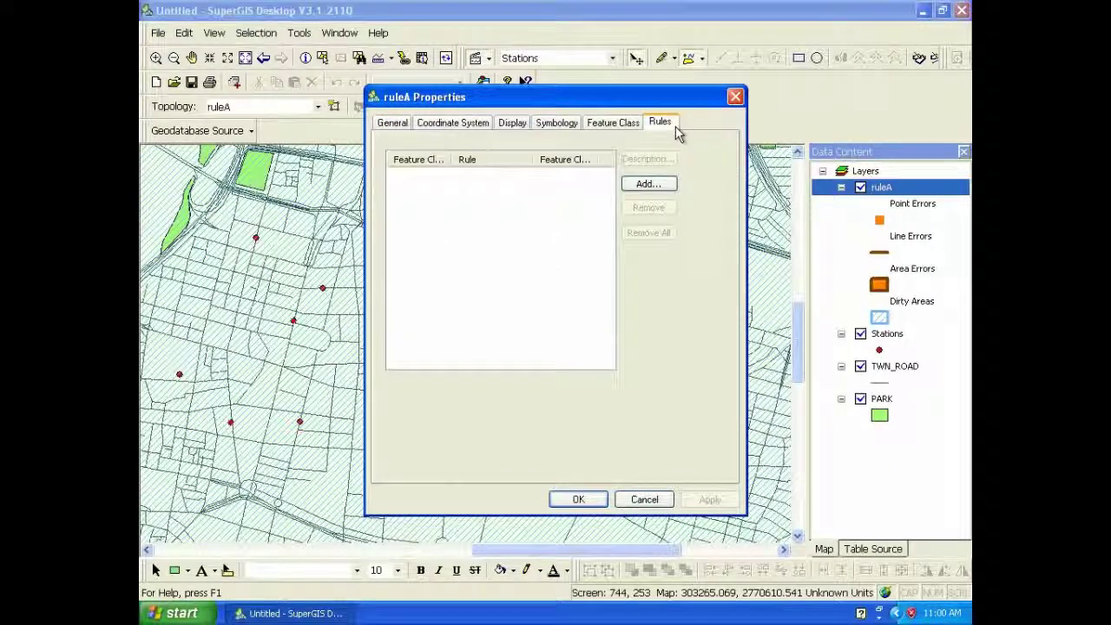
pyautogui.click(647, 184)
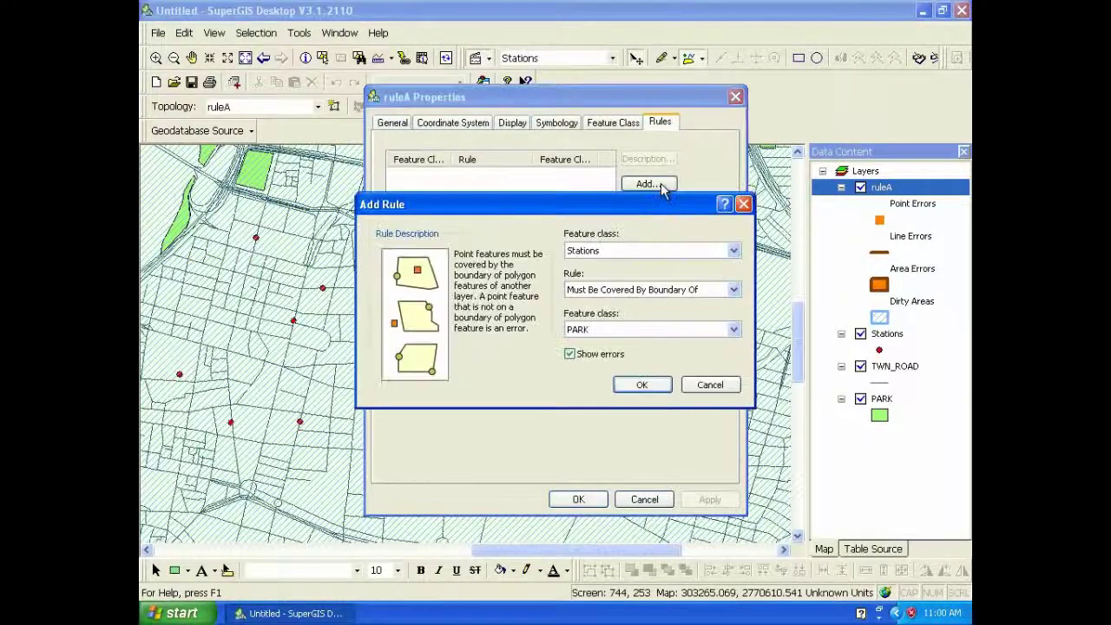
pyautogui.click(657, 252)
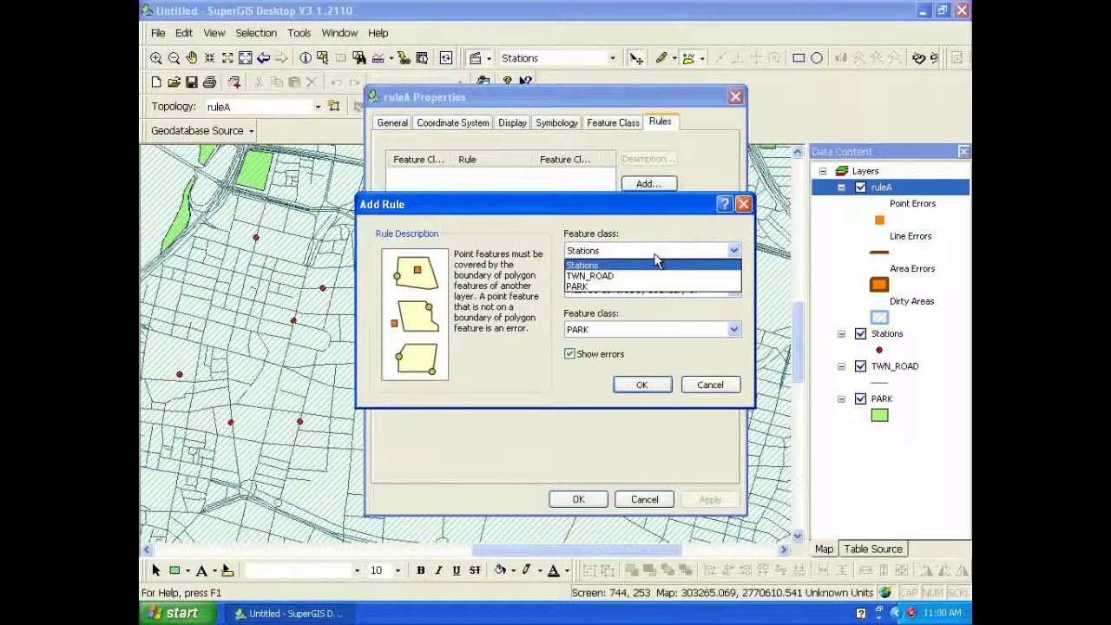
pyautogui.click(657, 276)
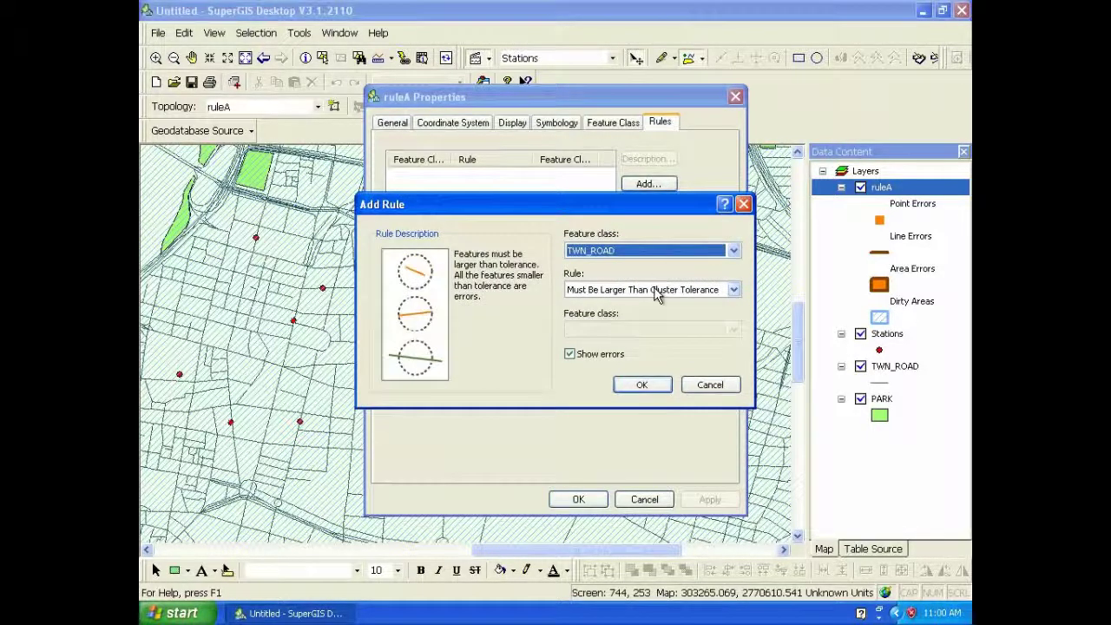
pyautogui.click(647, 386)
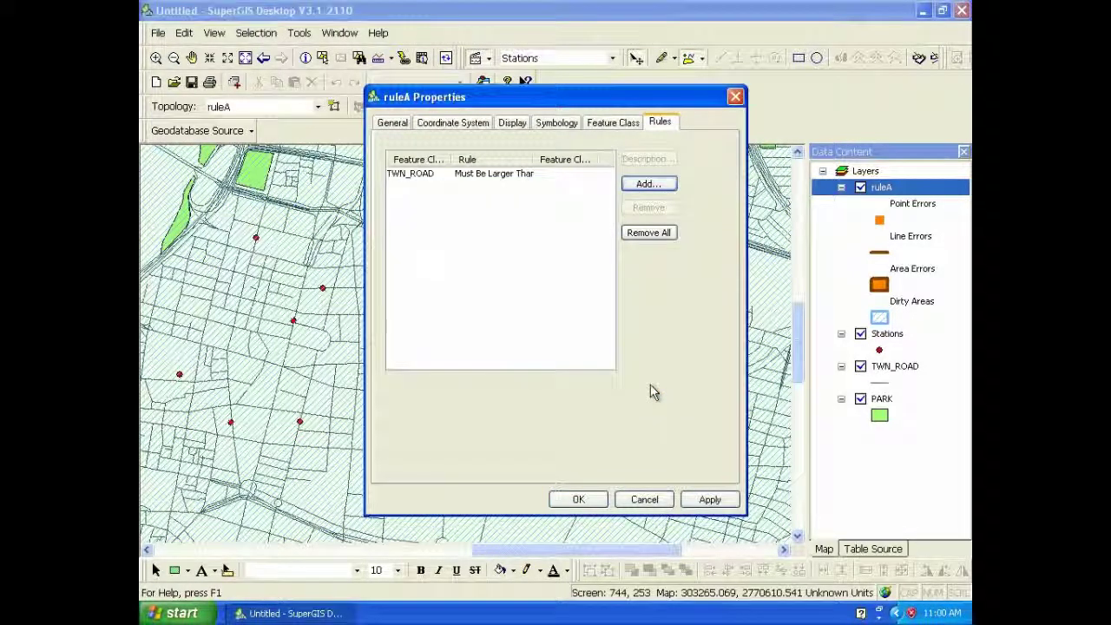
pyautogui.click(595, 499)
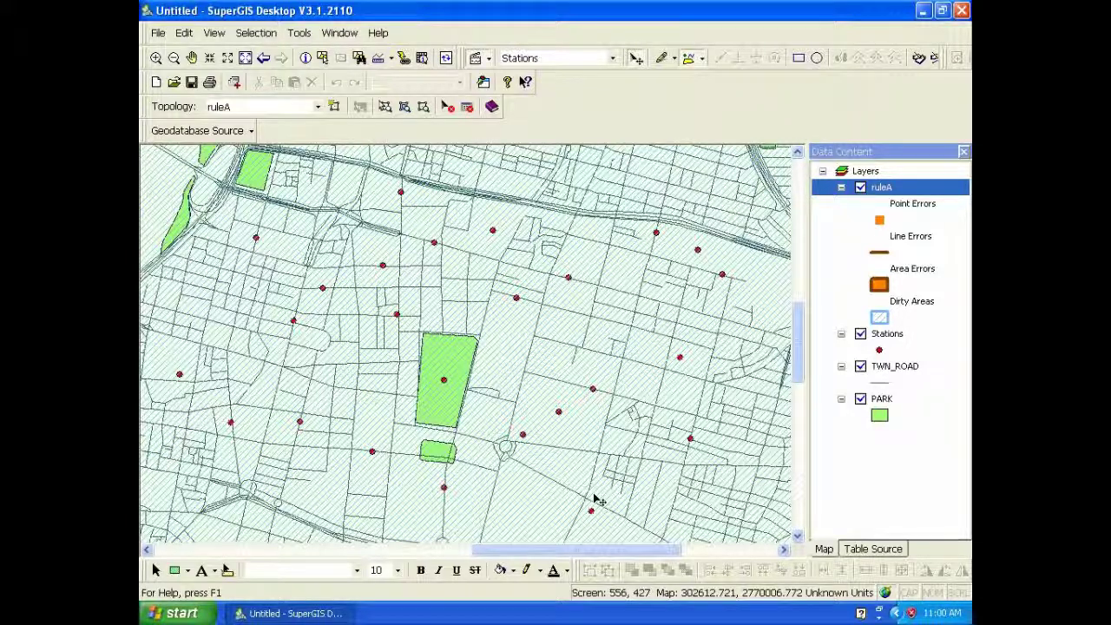
# Validate ruleA over the northwest park and a centre-right area, then search errors in the current extent
pyautogui.click(385, 110)
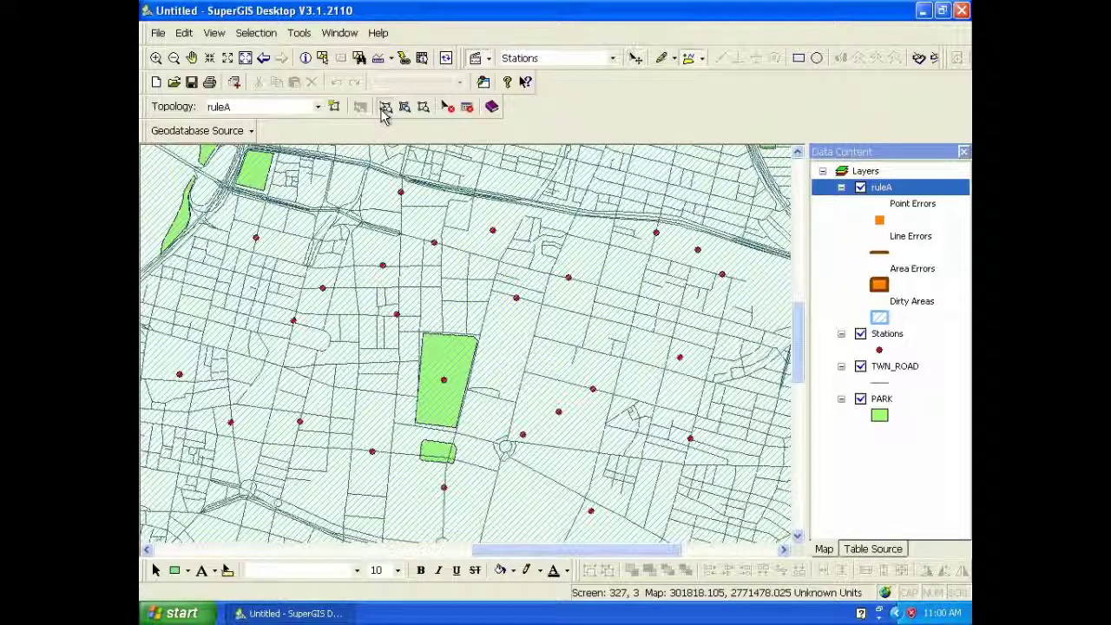
pyautogui.moveTo(194, 166); pyautogui.dragTo(309, 269)
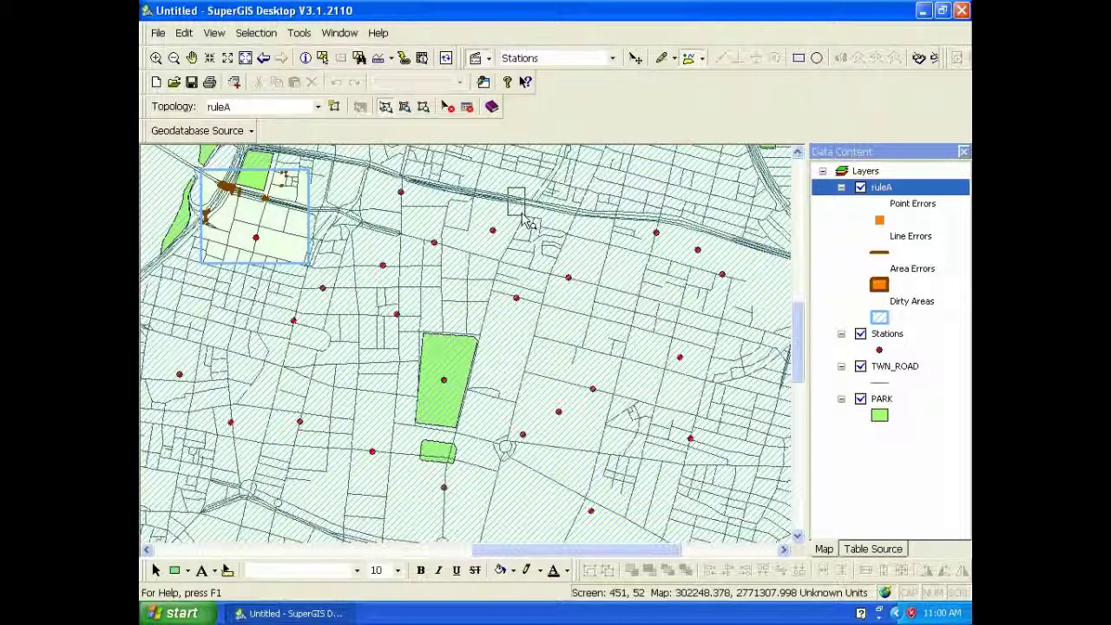
pyautogui.moveTo(524, 217); pyautogui.dragTo(749, 421)
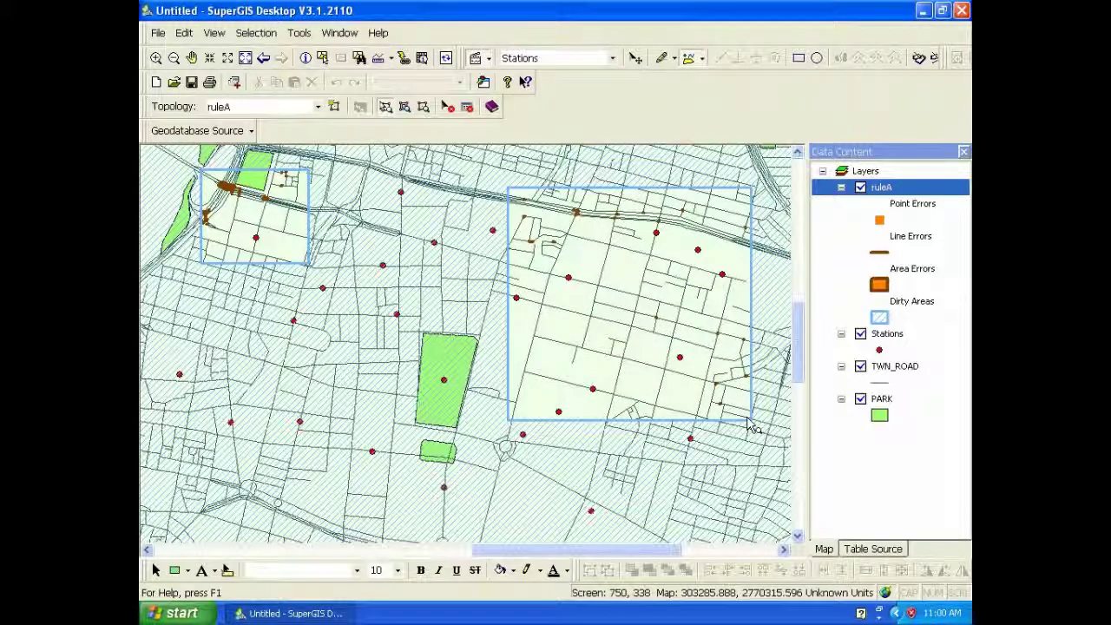
pyautogui.click(466, 106)
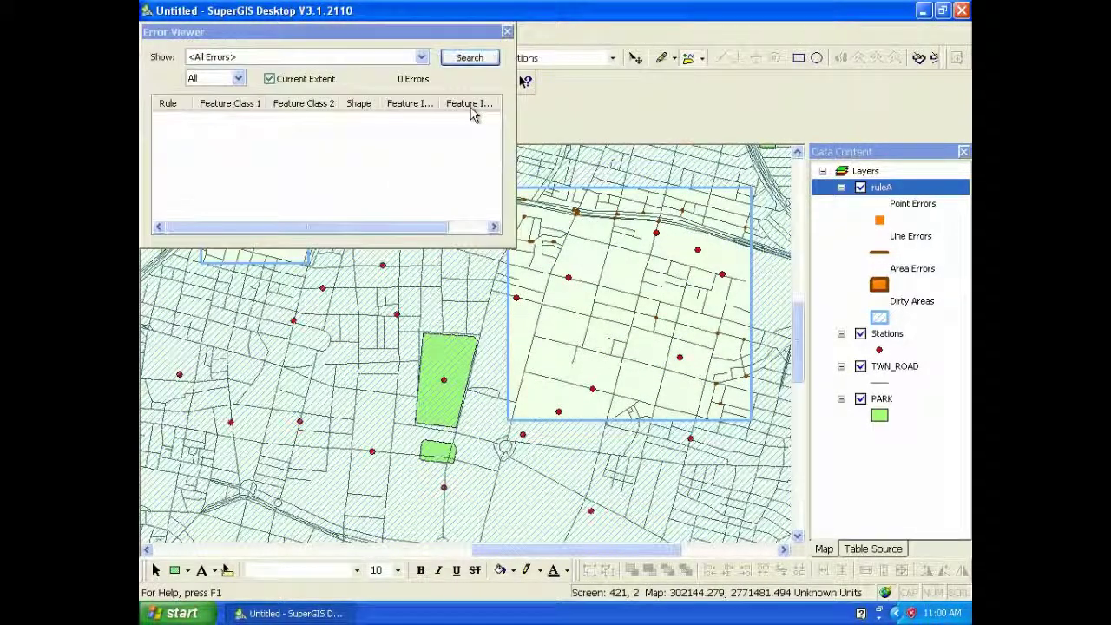
pyautogui.click(484, 63)
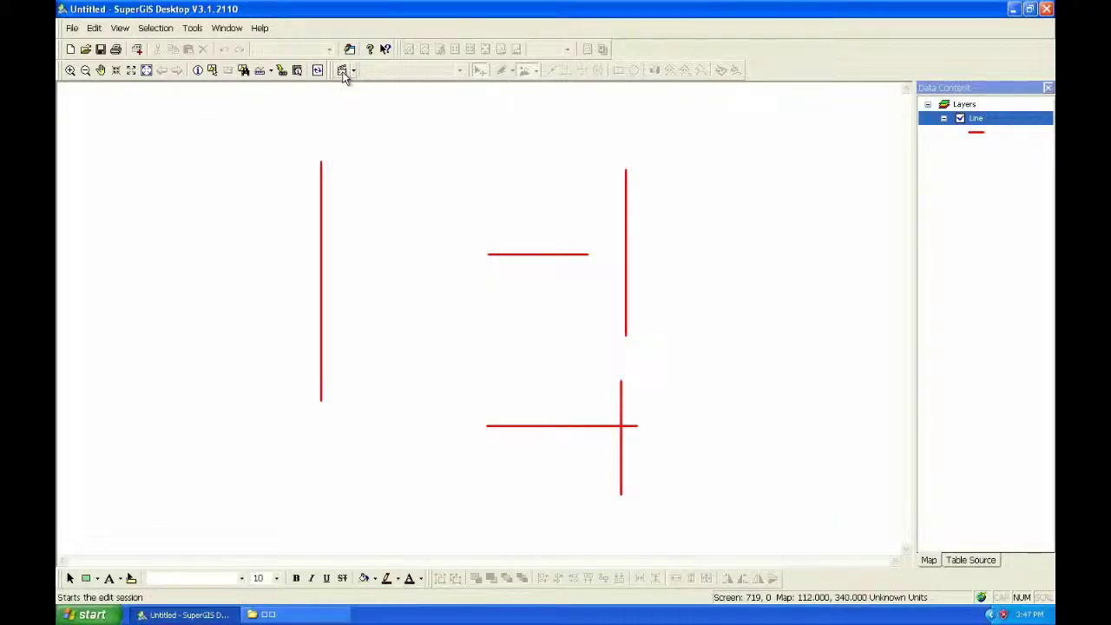
# Start an edit session on the Line layer and check the Editor menu commands
pyautogui.click(343, 71)
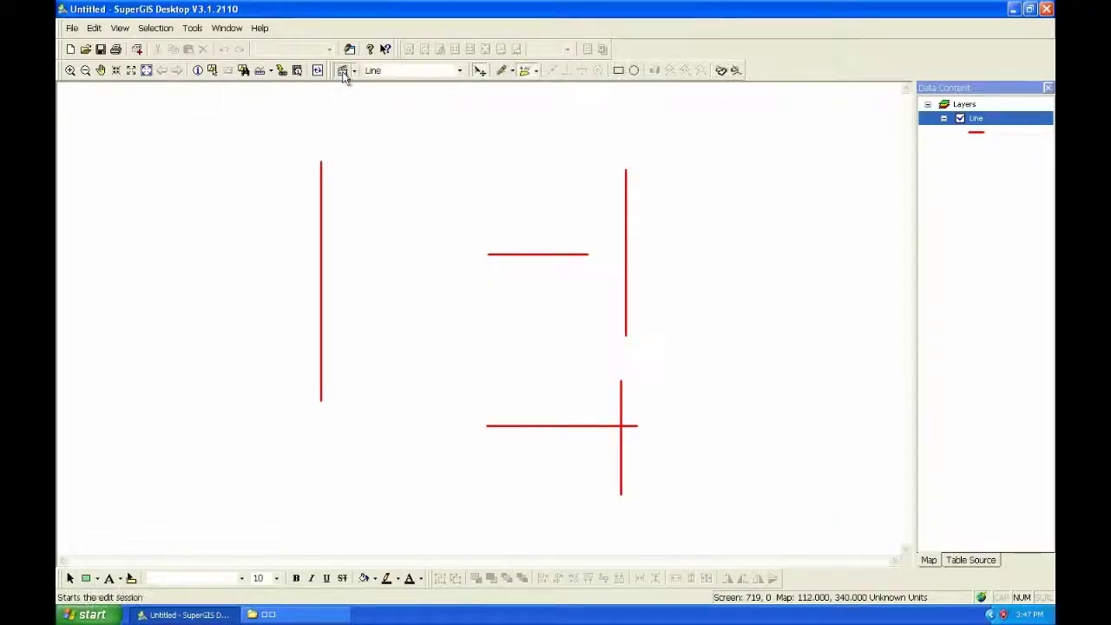
pyautogui.click(355, 72)
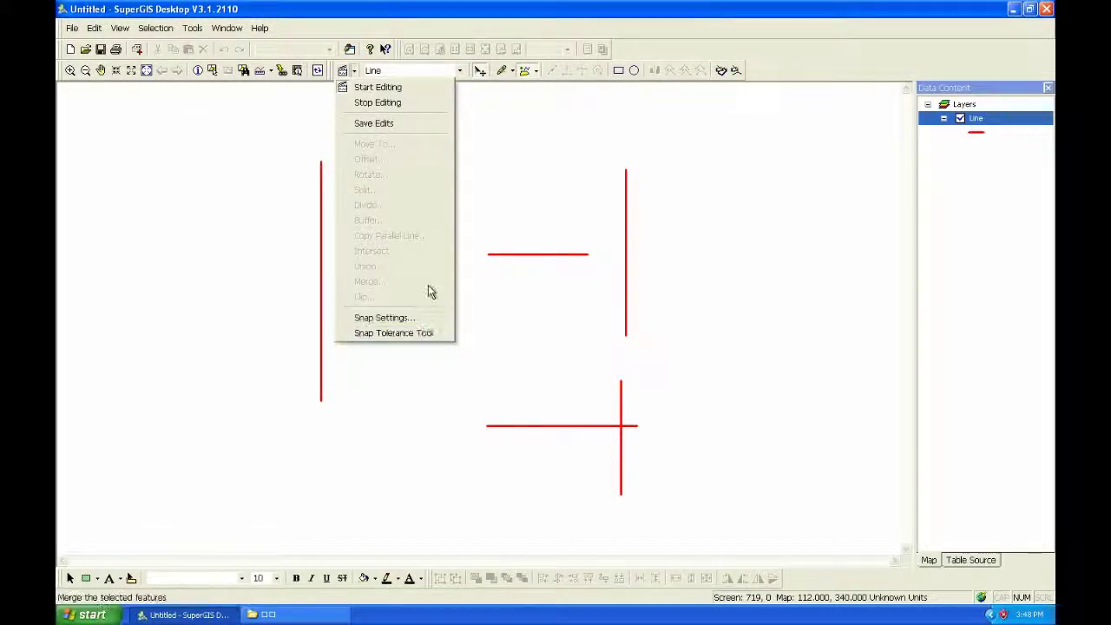
pyautogui.click(353, 72)
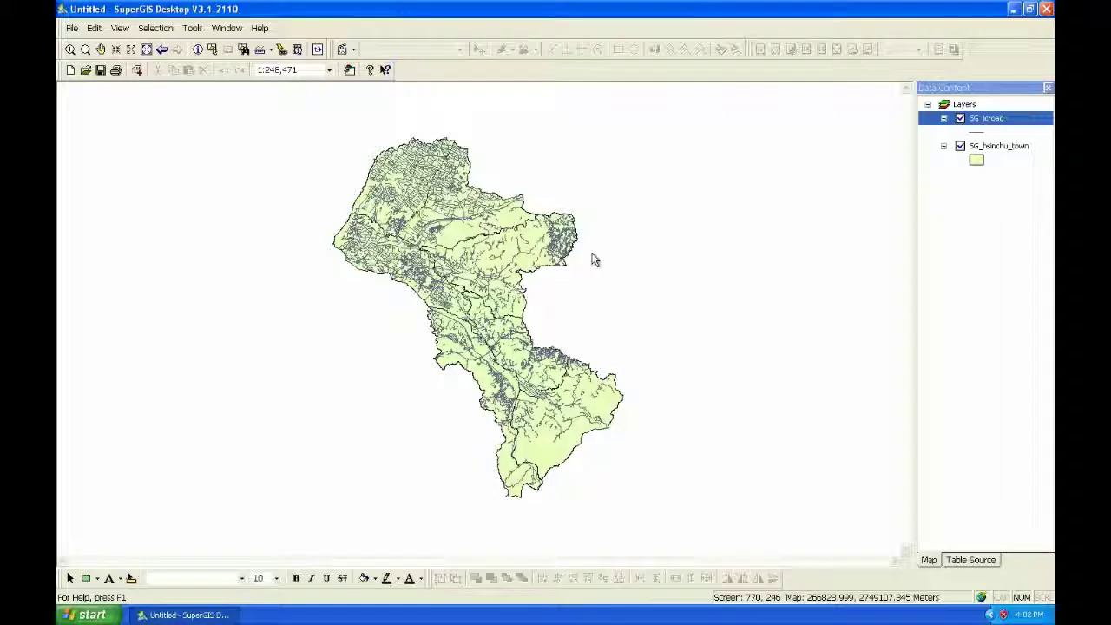
# Open the SG_jcroad attribute table and begin defining a new field from its Options menu
pyautogui.rightClick(982, 121)
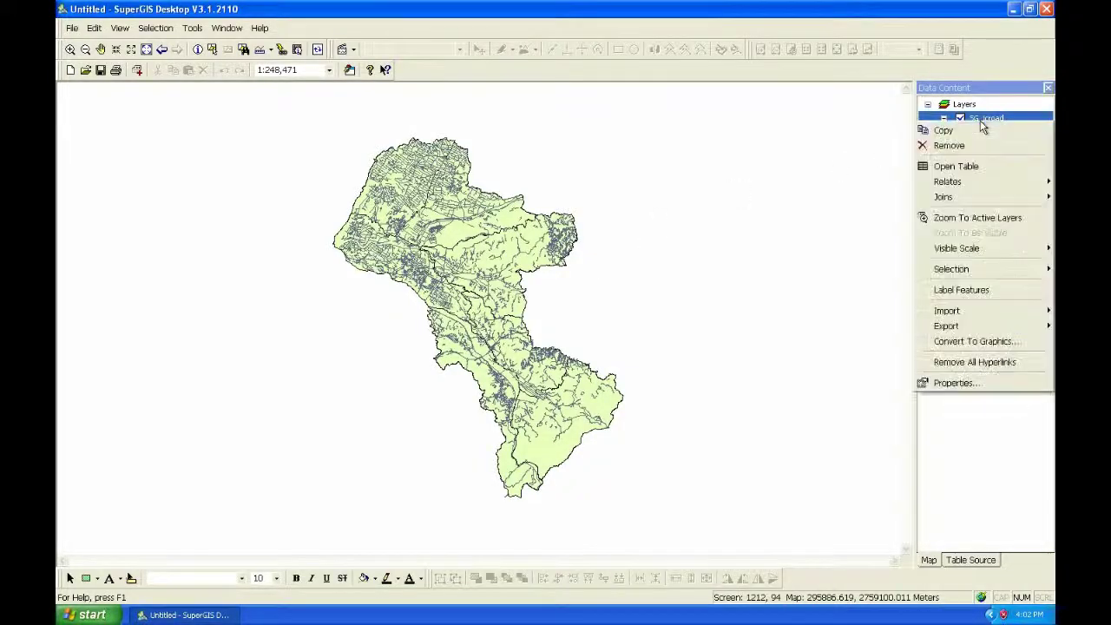
pyautogui.click(982, 168)
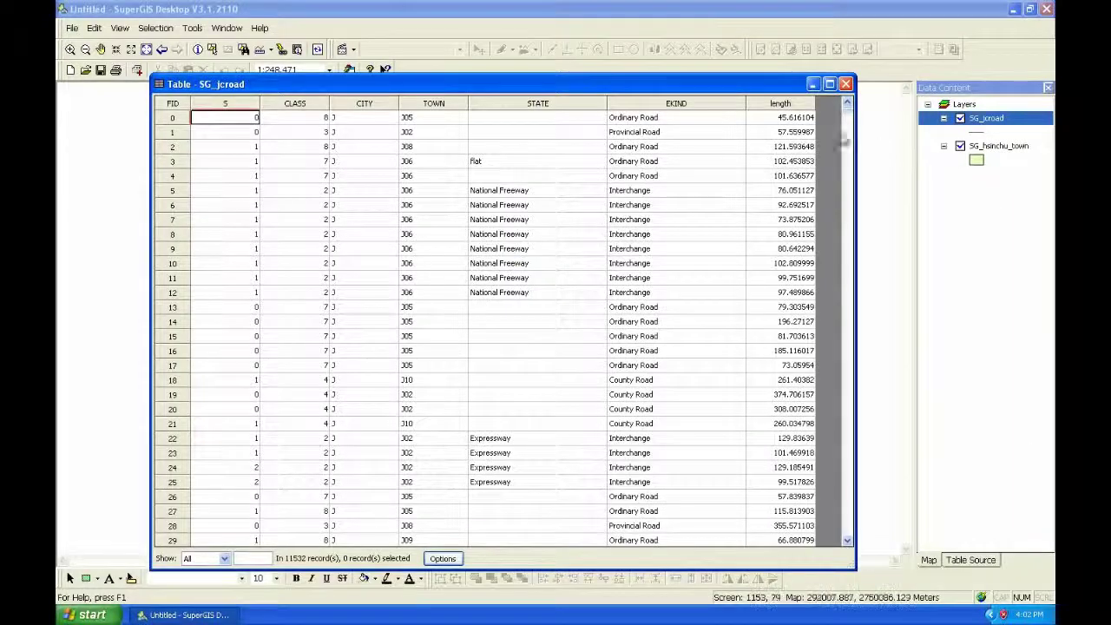
pyautogui.click(451, 557)
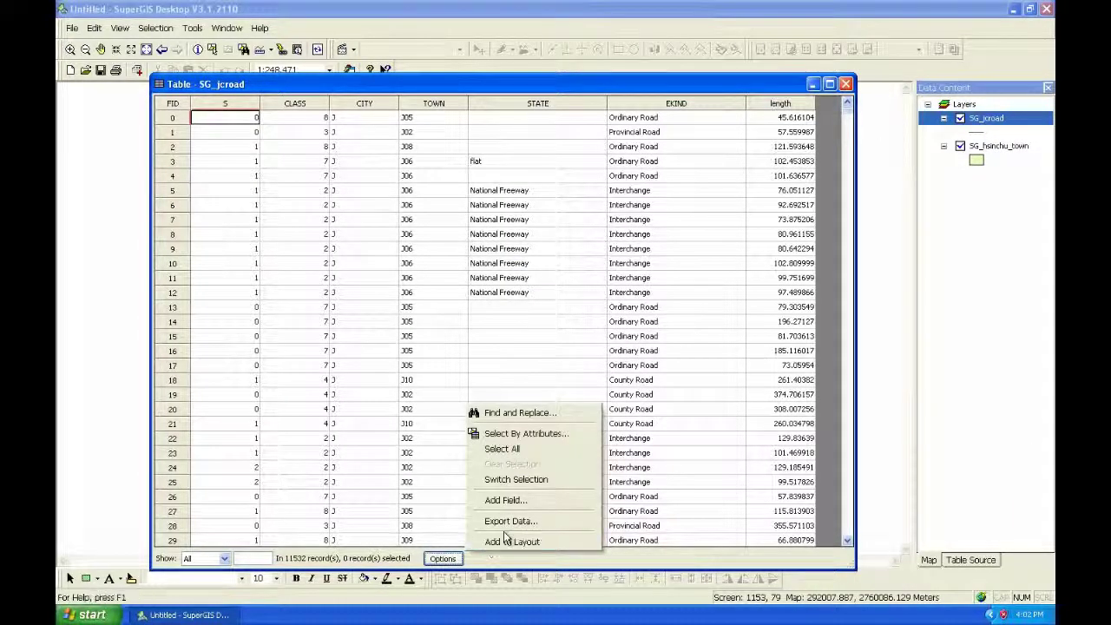
pyautogui.click(554, 502)
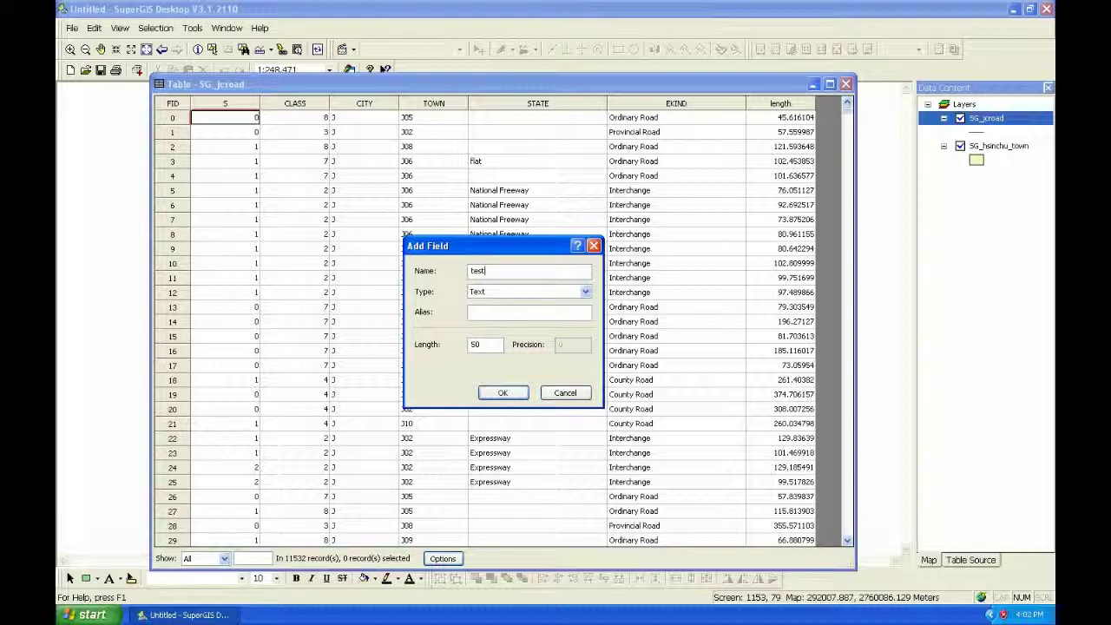
pyautogui.press('Tab')
# Create the field 'test' as type Short with the alias 'for test'
pyautogui.press('s')
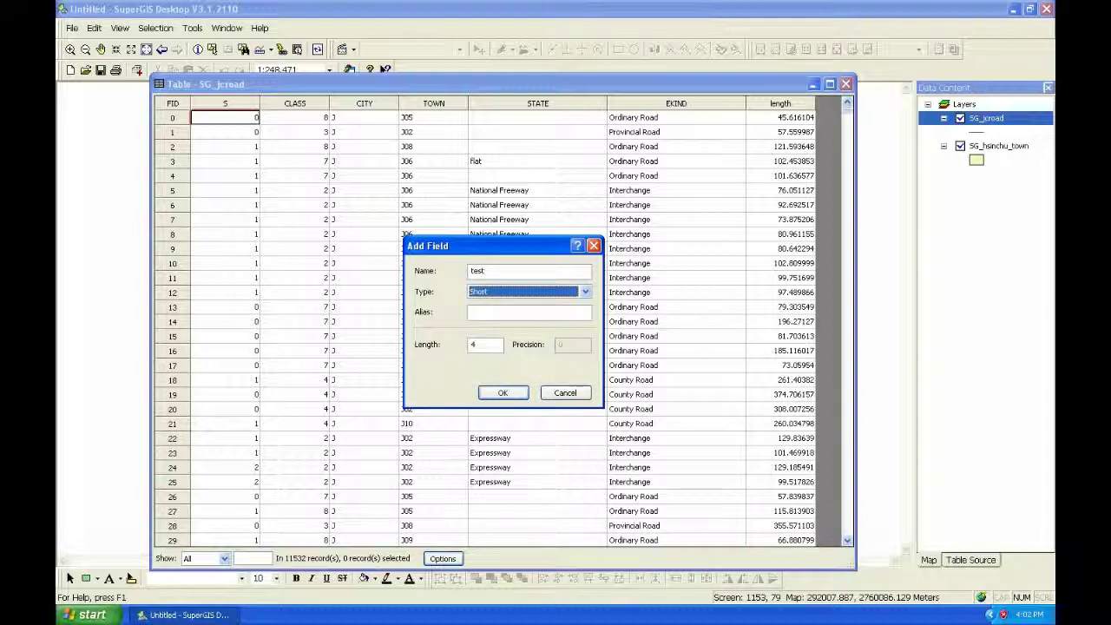
pyautogui.press('f')
pyautogui.press('d')
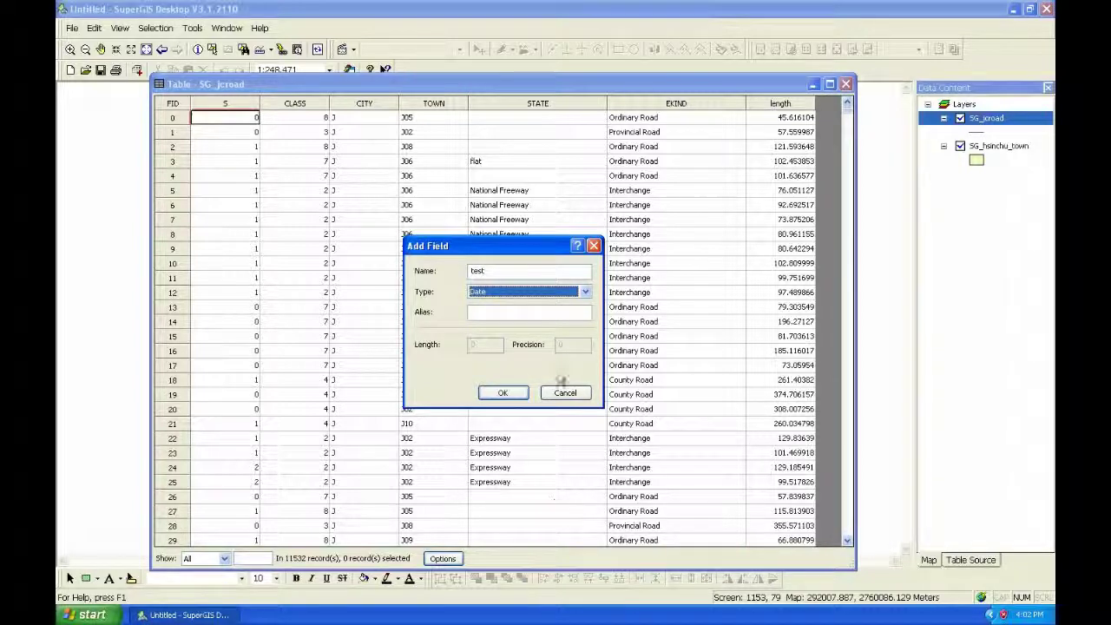
pyautogui.click(584, 293)
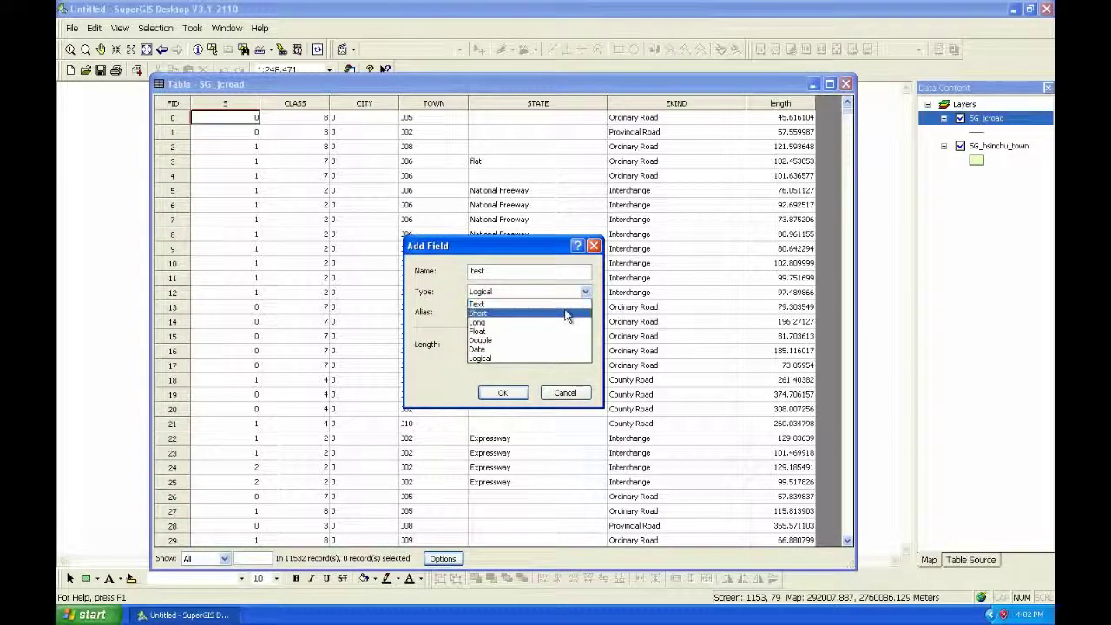
pyautogui.click(558, 312)
pyautogui.click(558, 313)
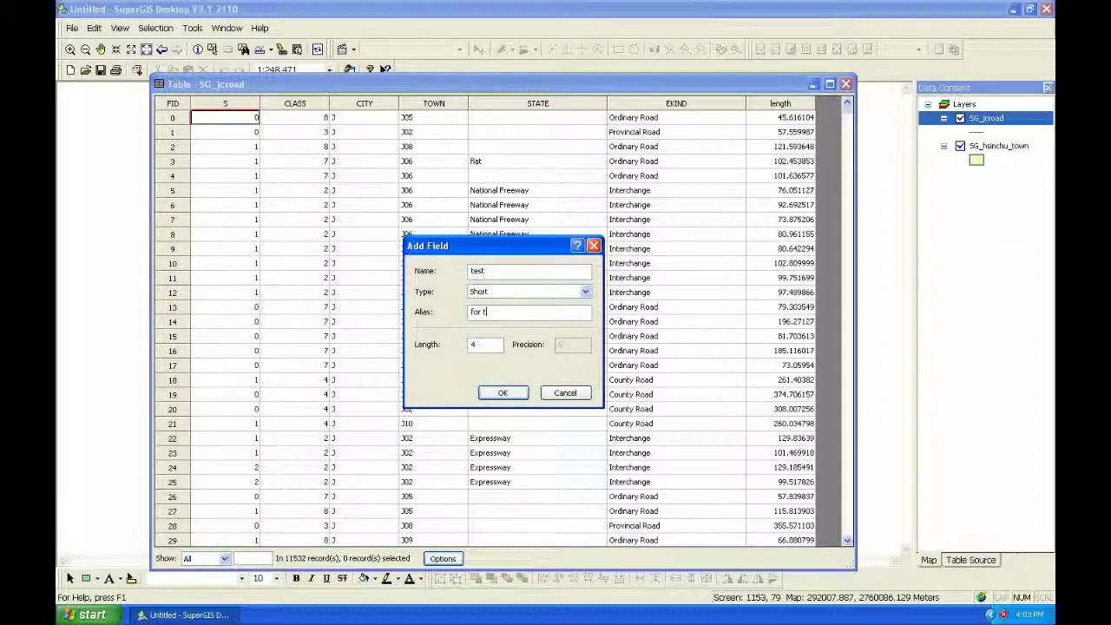
pyautogui.write('for test')
pyautogui.click(503, 394)
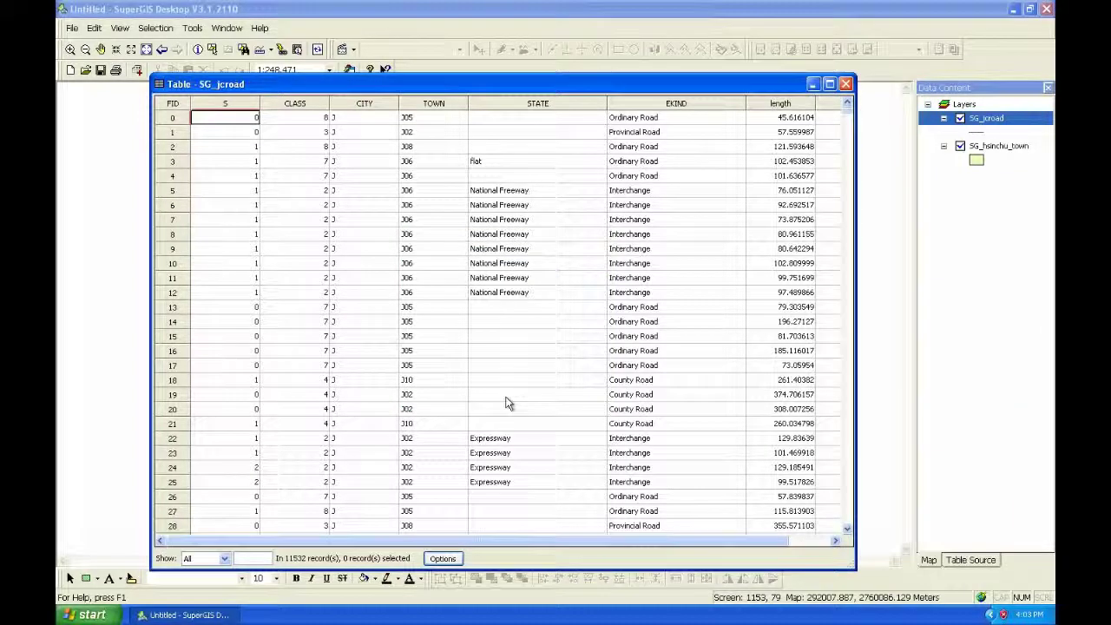
# Inspect the field properties of the 'test' column, then of the 'length' column
pyautogui.moveTo(528, 539); pyautogui.dragTo(585, 542)
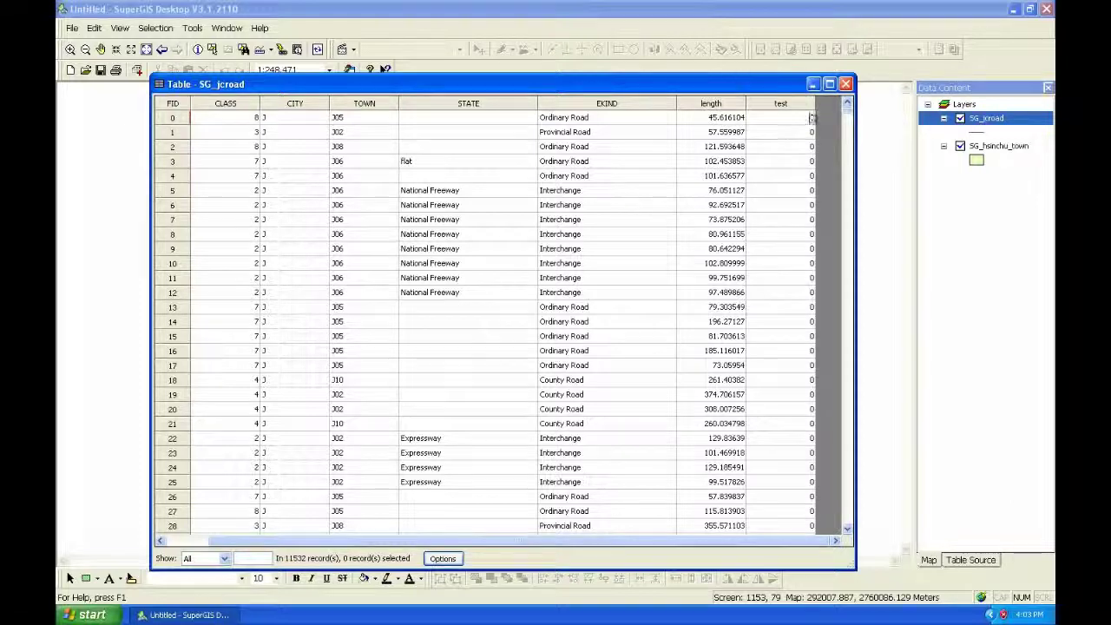
pyautogui.rightClick(796, 108)
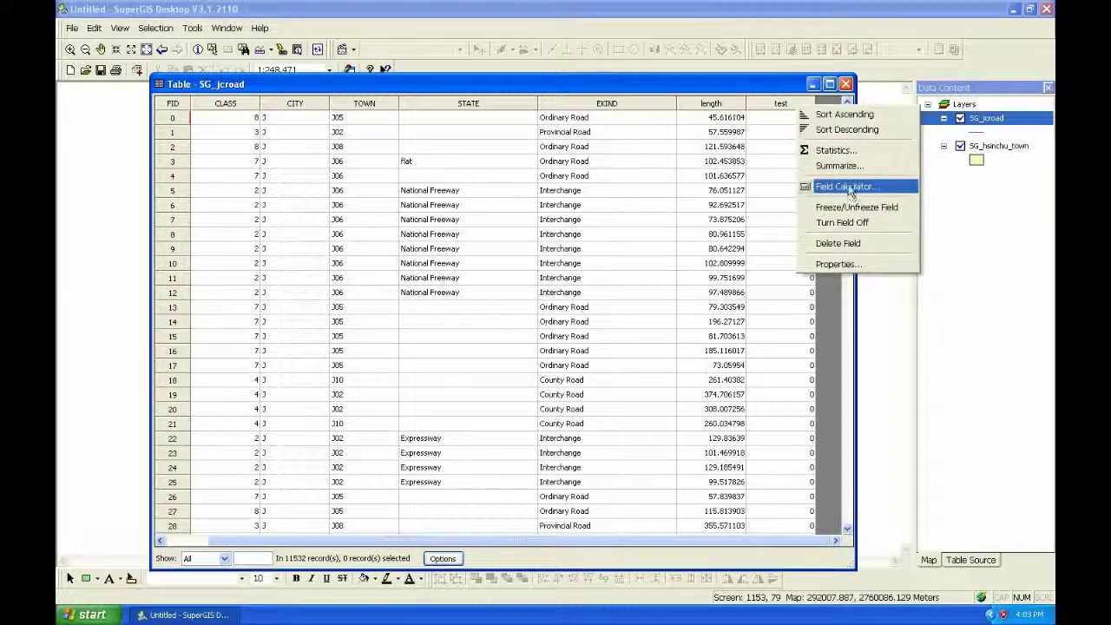
pyautogui.click(870, 262)
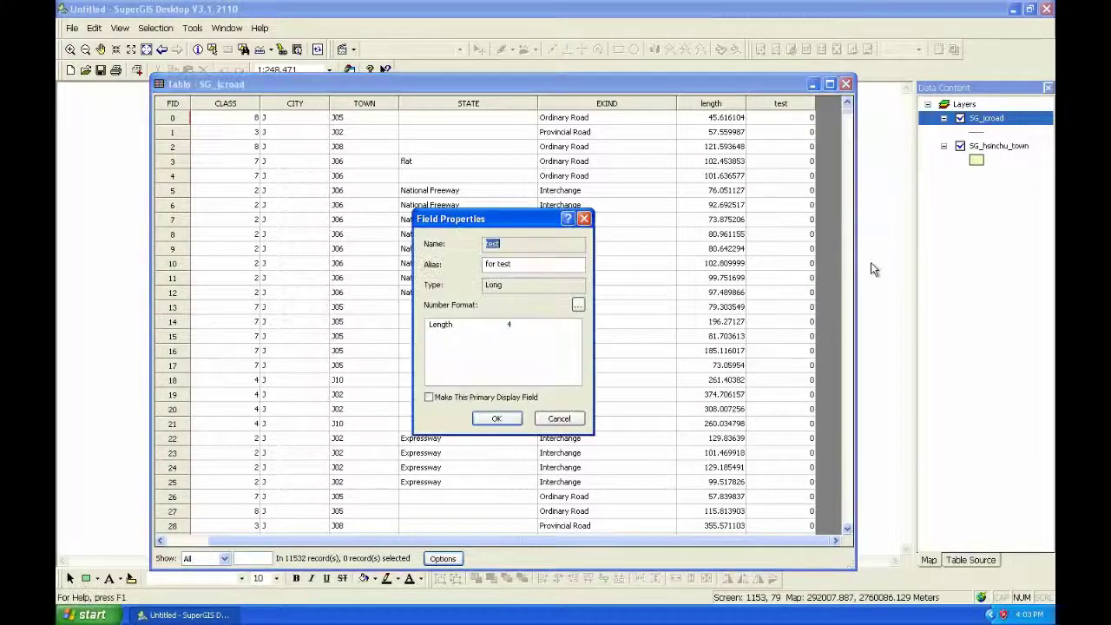
pyautogui.click(584, 218)
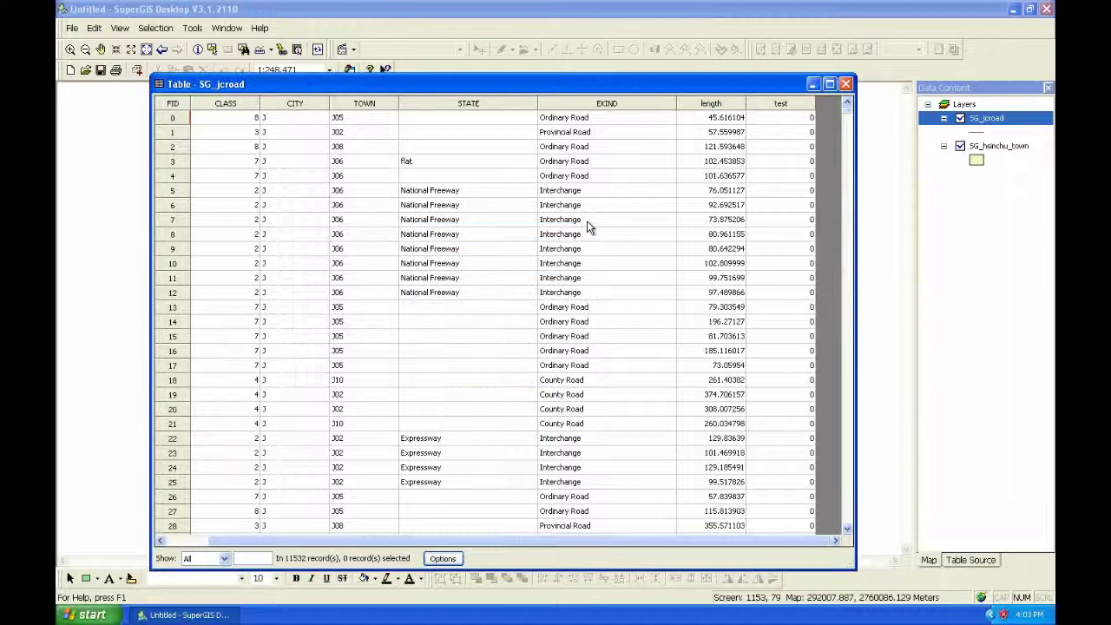
pyautogui.rightClick(695, 105)
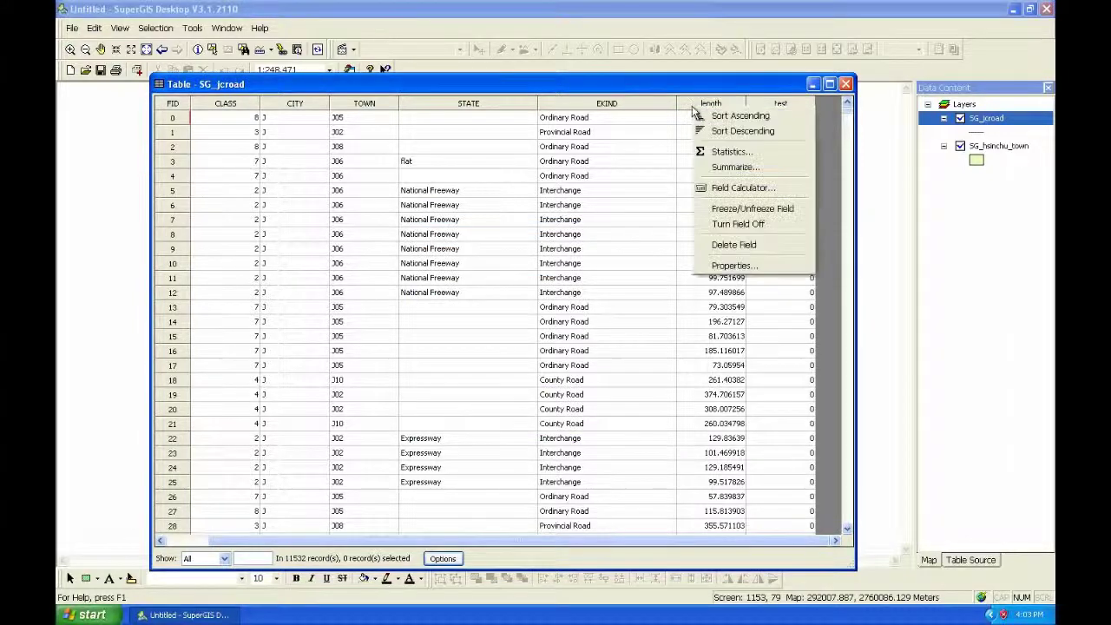
pyautogui.click(743, 266)
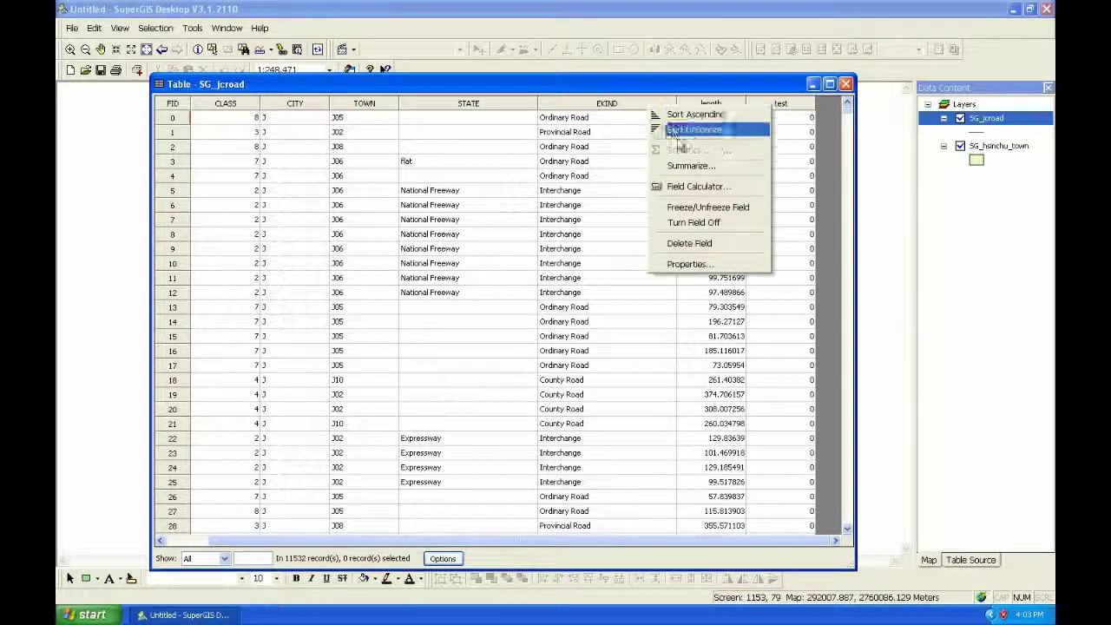
# Summarize SG_jcroad by EKIND, with output file EKIND_sum.txt on the Desktop
pyautogui.click(683, 166)
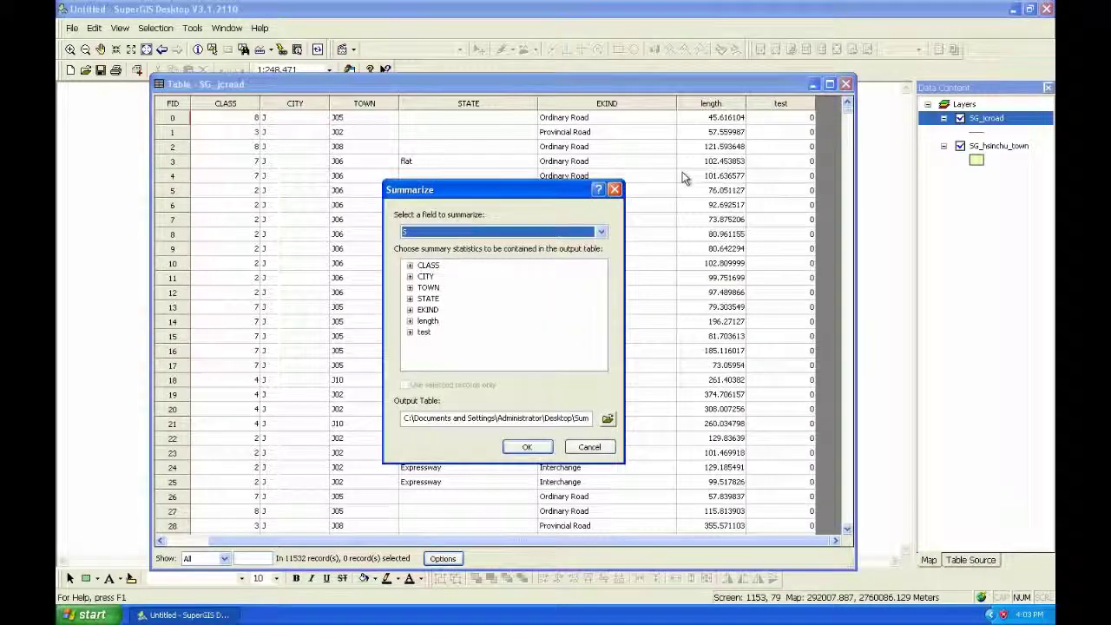
pyautogui.click(601, 234)
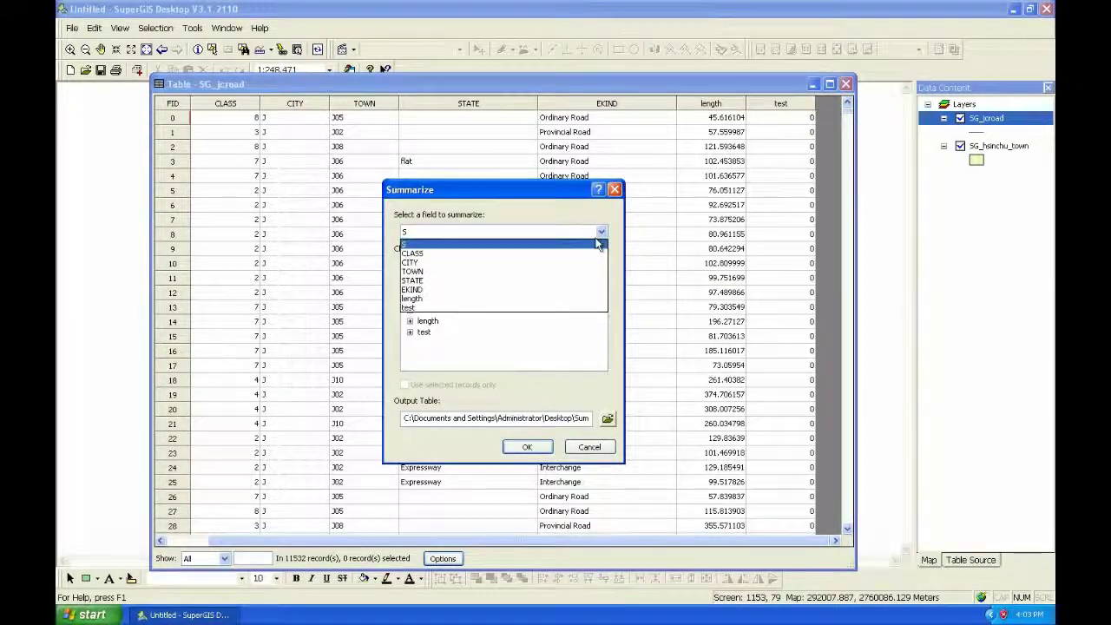
pyautogui.click(528, 292)
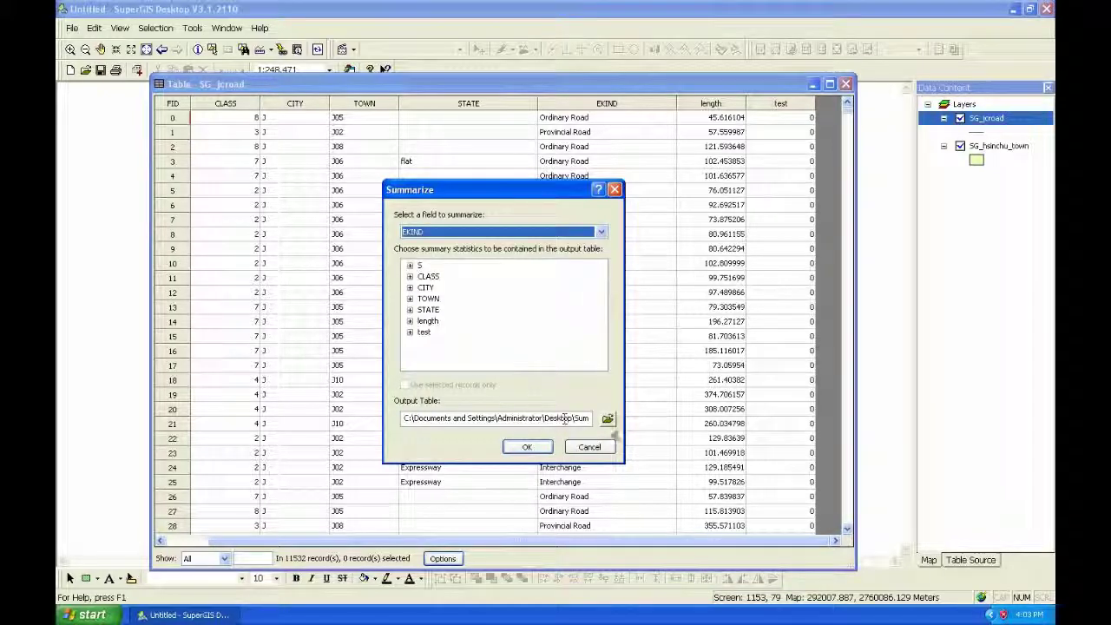
pyautogui.click(605, 421)
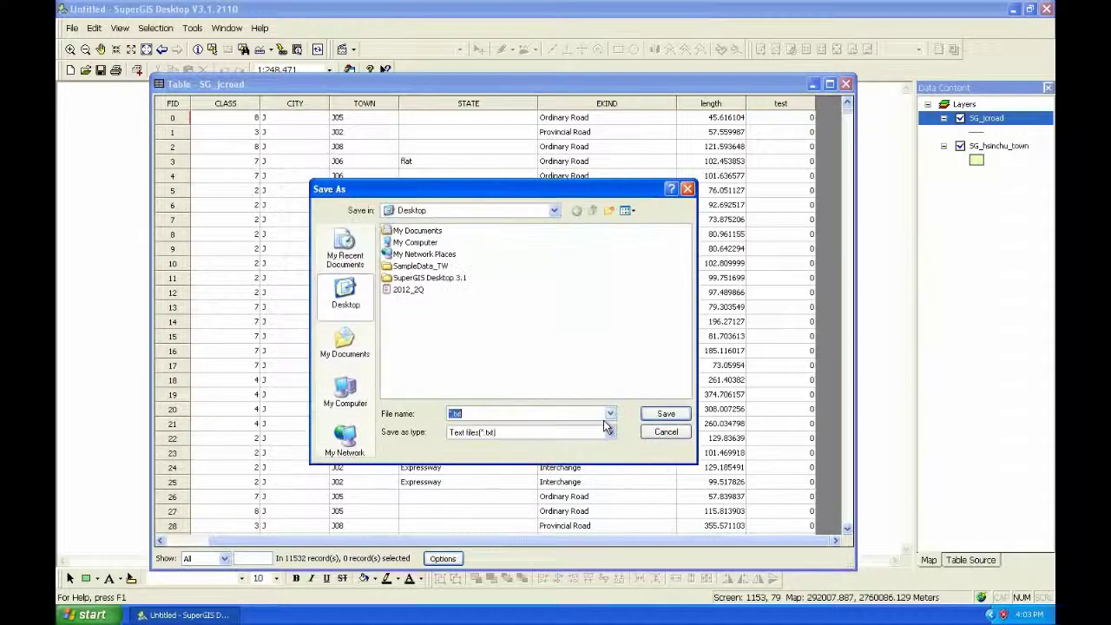
pyautogui.click(469, 415)
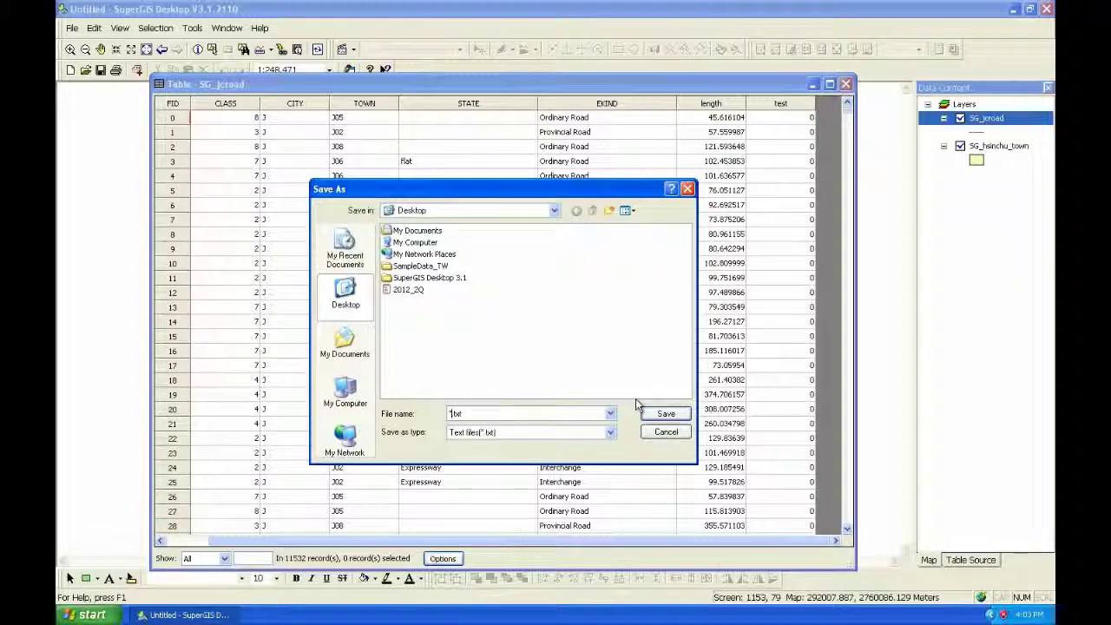
pyautogui.click(460, 414)
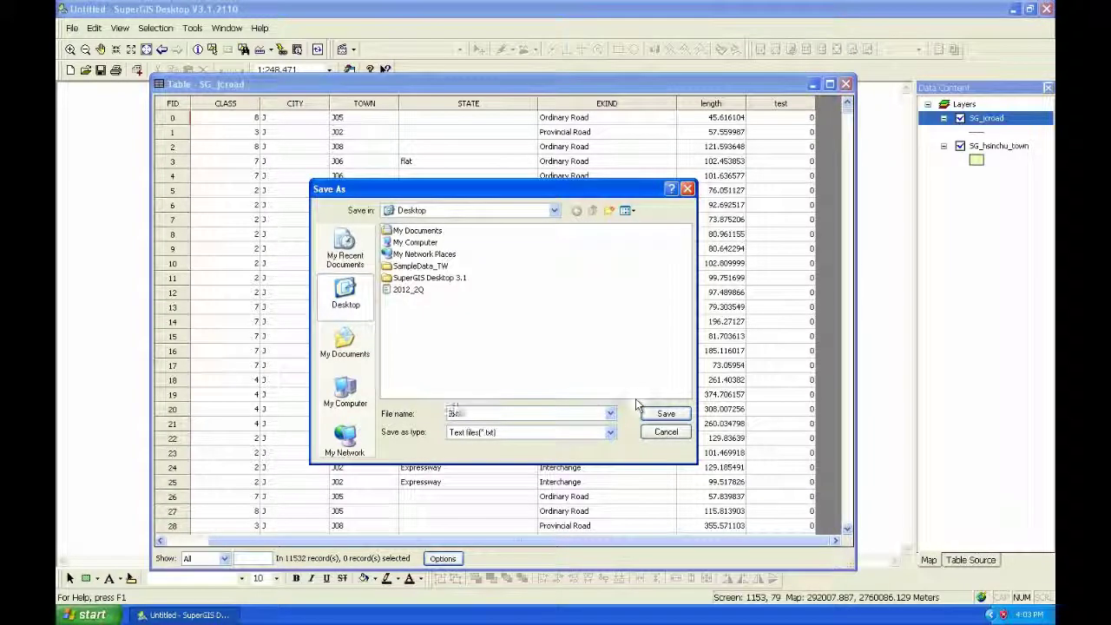
pyautogui.write('EKIND_sum')
pyautogui.click(664, 415)
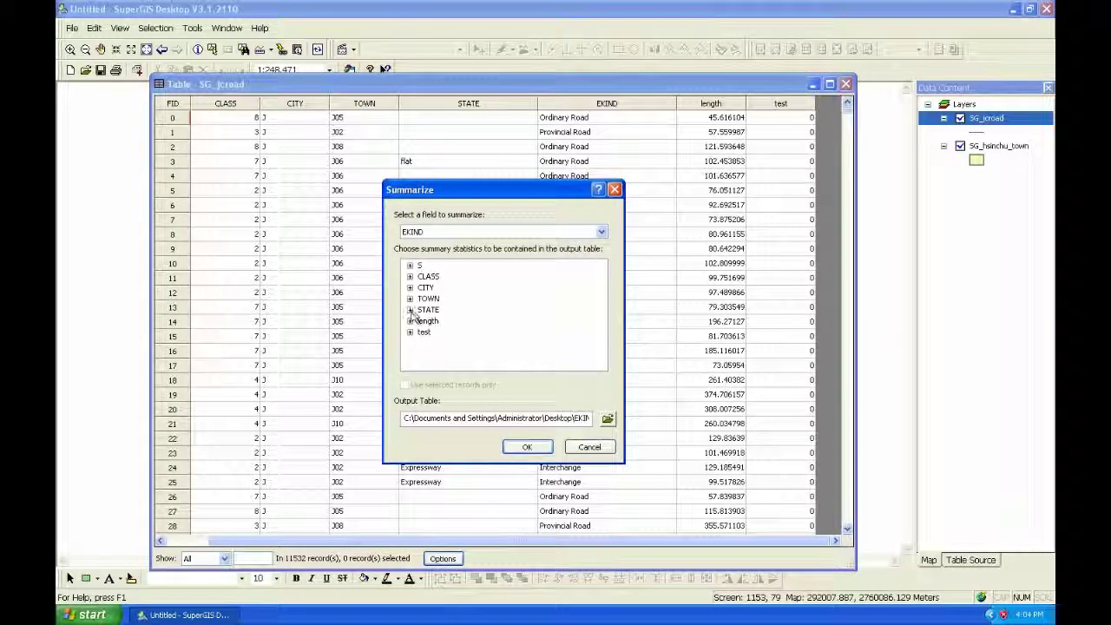
# Include length Minimum, Maximum, Average, Sum, Standard Deviation and Variance, then run the summary
pyautogui.click(409, 321)
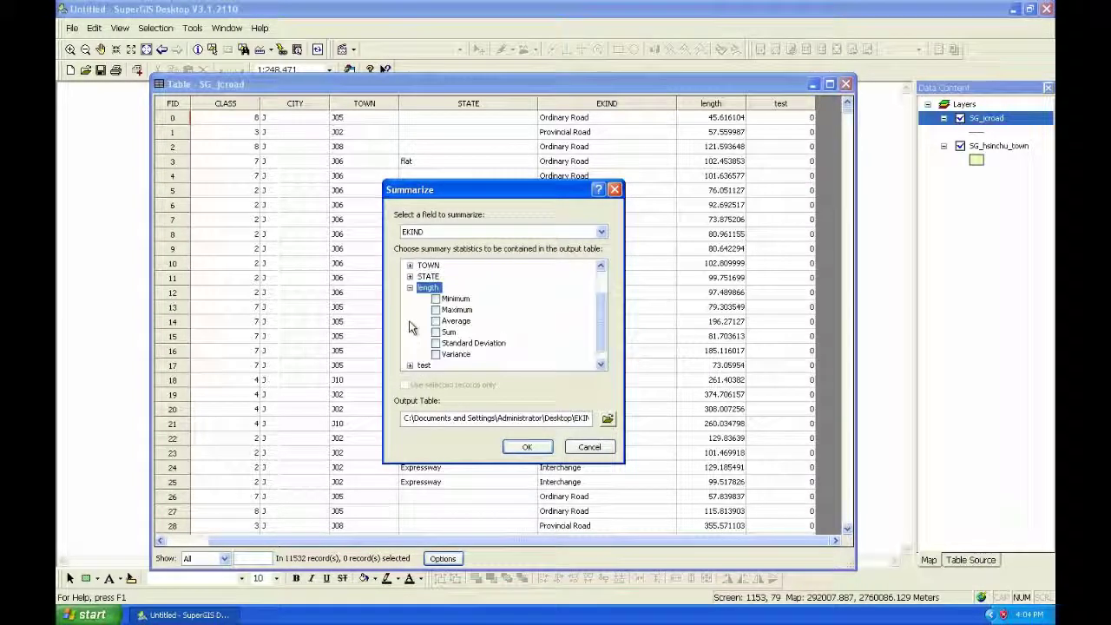
pyautogui.click(435, 299)
pyautogui.click(438, 310)
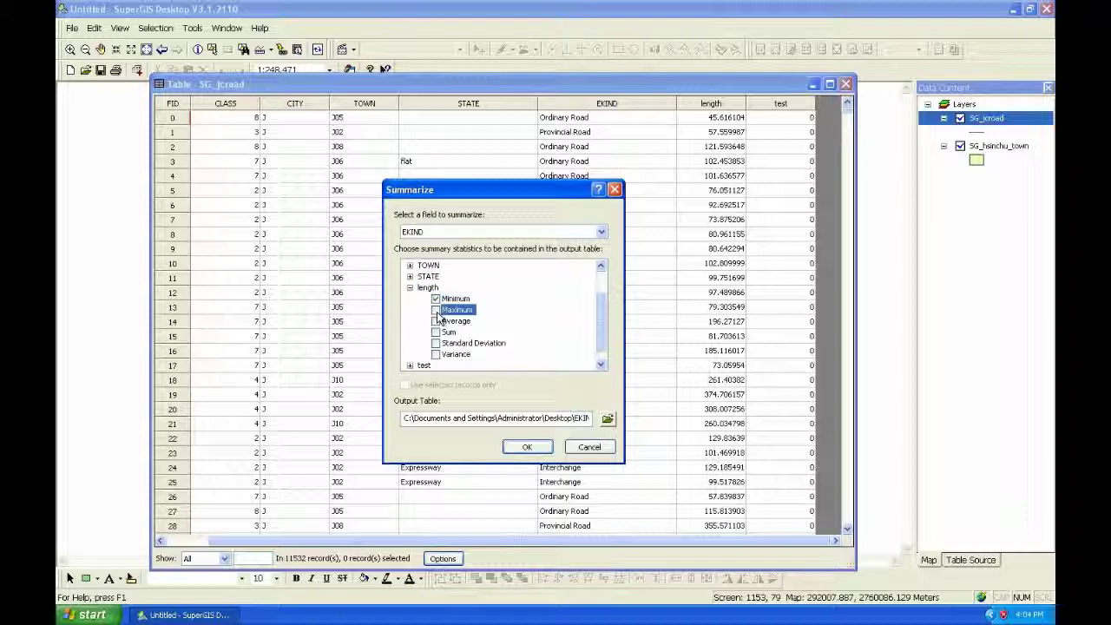
pyautogui.click(435, 321)
pyautogui.click(436, 333)
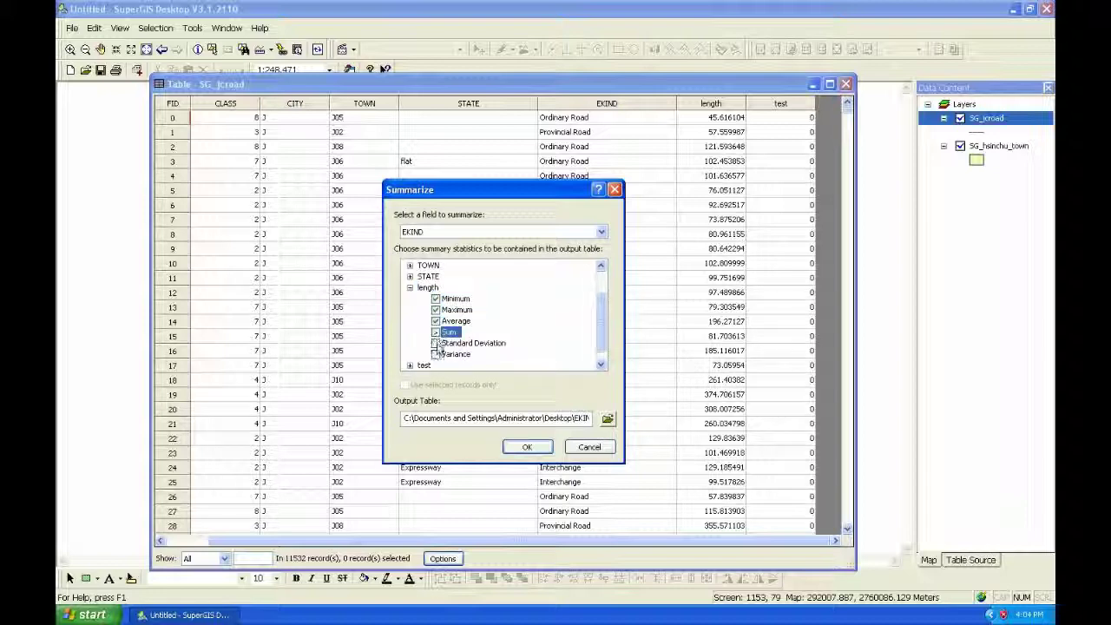
pyautogui.click(436, 344)
pyautogui.click(435, 354)
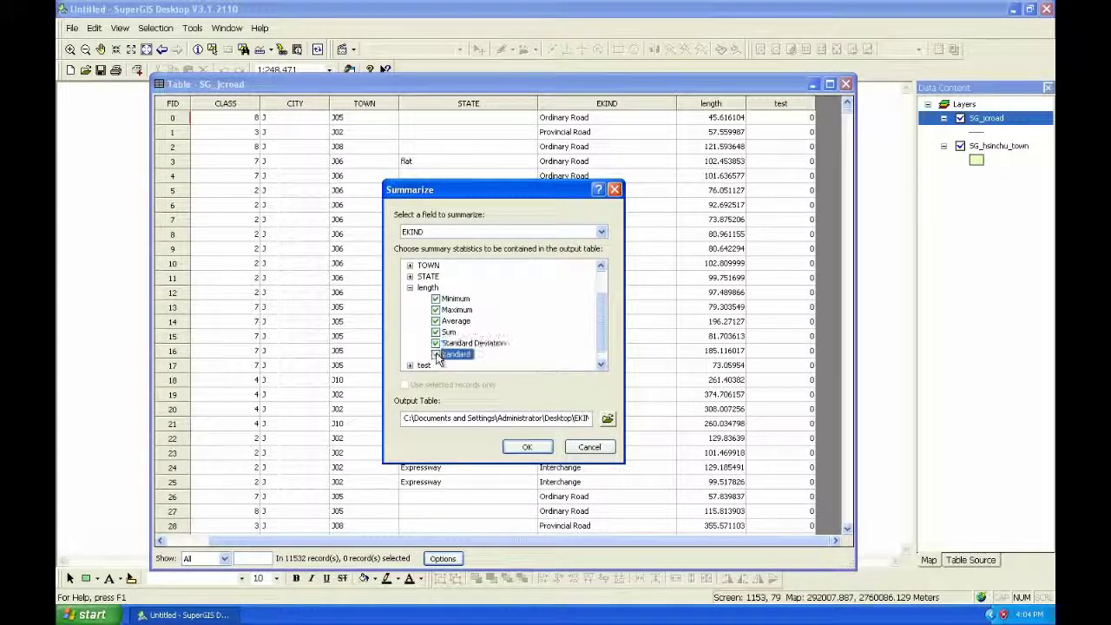
pyautogui.click(522, 448)
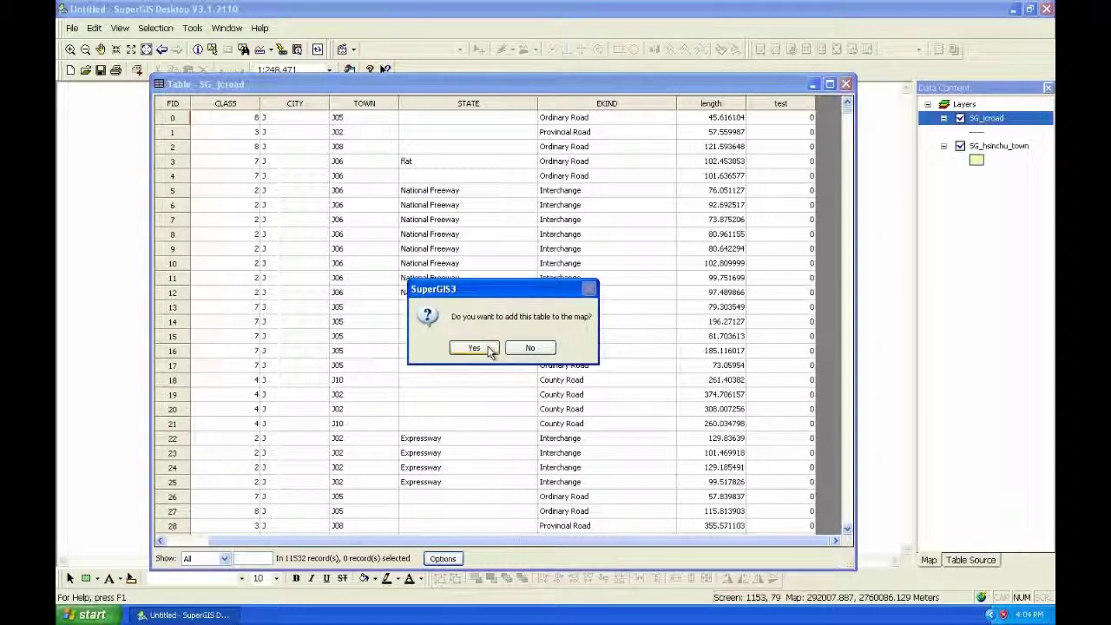
# Decline adding the summary table to the map, close the attribute table, and minimize SuperGIS
pyautogui.click(532, 348)
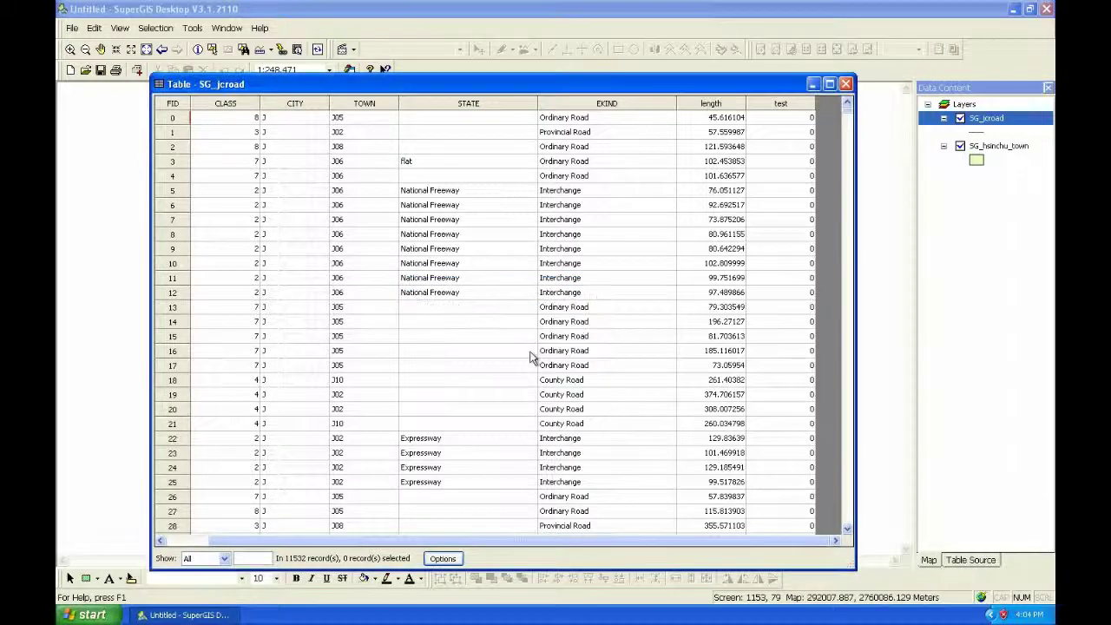
pyautogui.click(846, 84)
pyautogui.click(1013, 9)
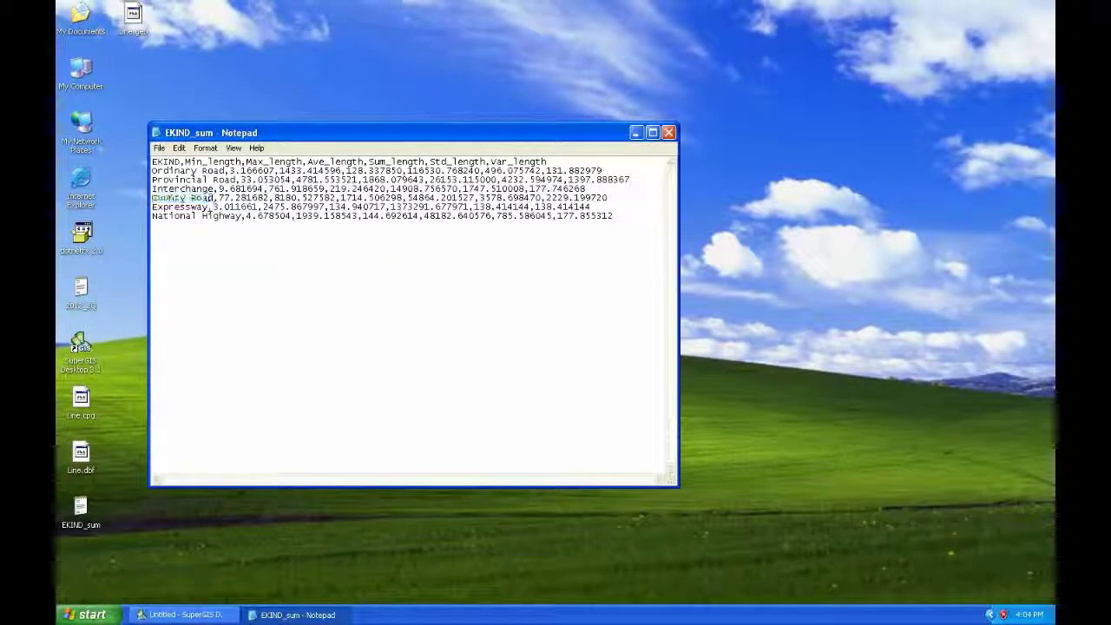
# In EKIND_sum, highlight the Expressway row and the Min_length heading, then clear the highlight
pyautogui.moveTo(152, 206)
pyautogui.mouseDown()
pyautogui.moveTo(241, 215)
pyautogui.moveTo(152, 218)
pyautogui.mouseUp()
pyautogui.moveTo(185, 163); pyautogui.dragTo(547, 162)
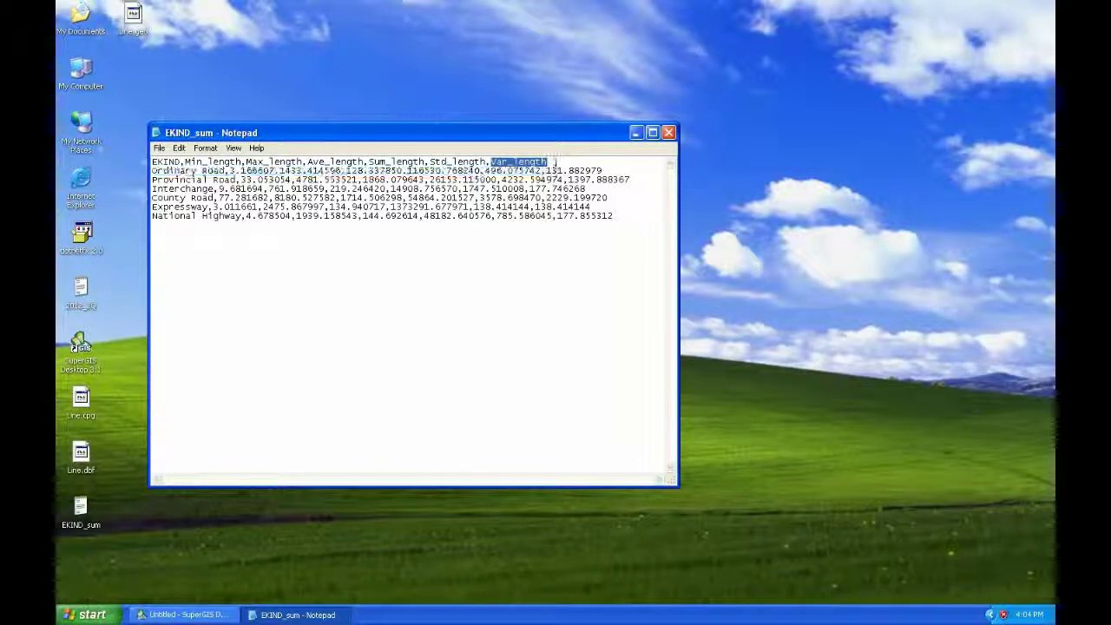
pyautogui.click(619, 170)
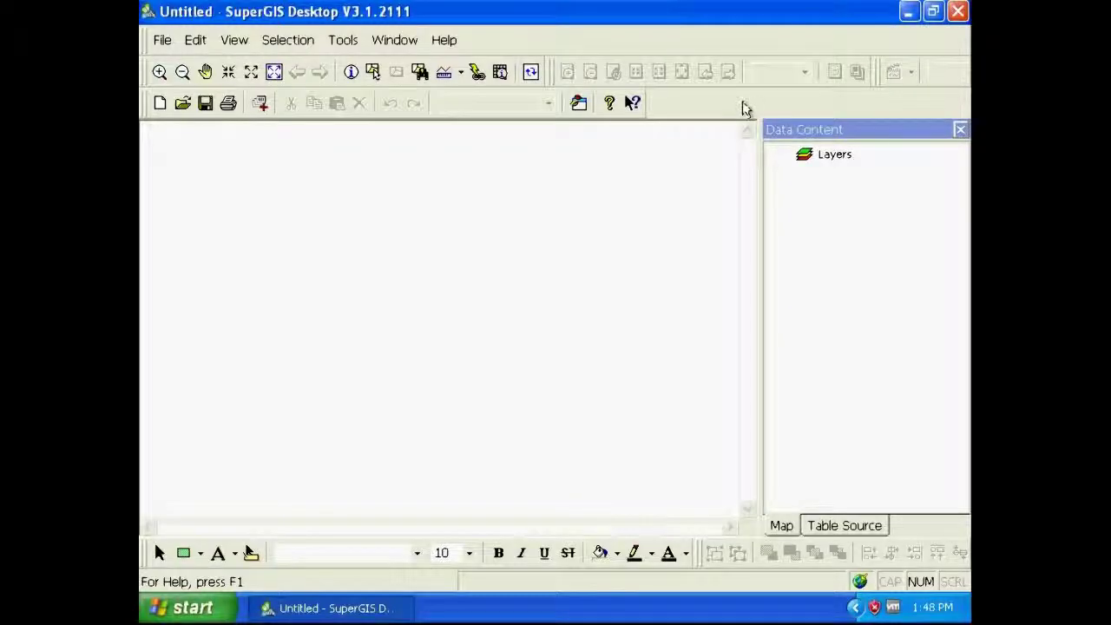
# Enable the OGC Client toolbar and add the WGS84 coverage from the saved SimpleWCS server
pyautogui.rightClick(742, 108)
pyautogui.click(792, 140)
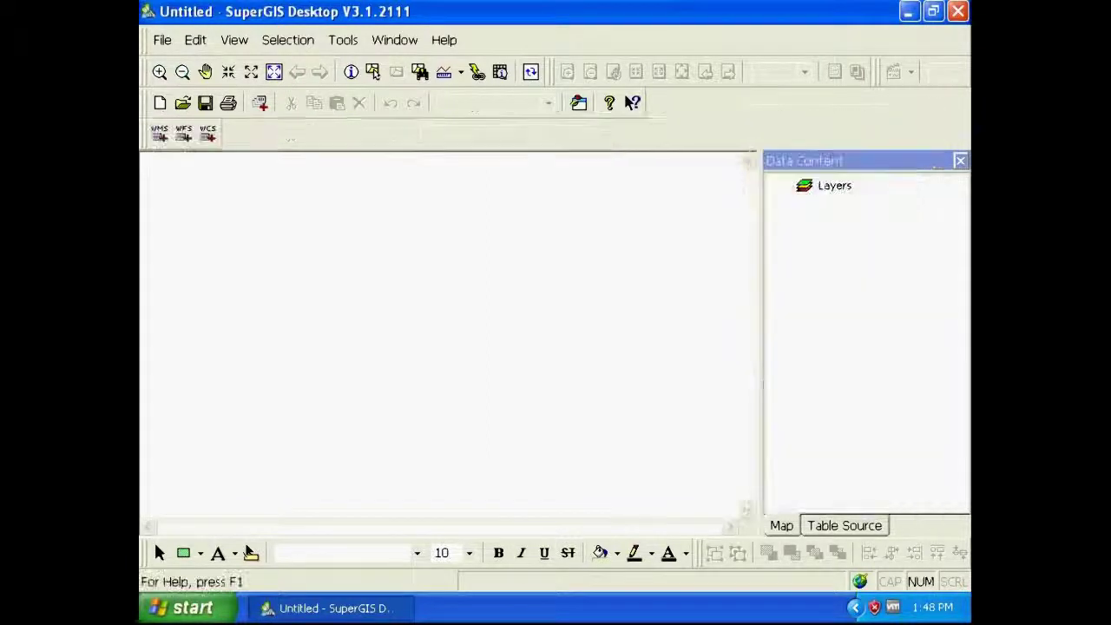
pyautogui.click(208, 139)
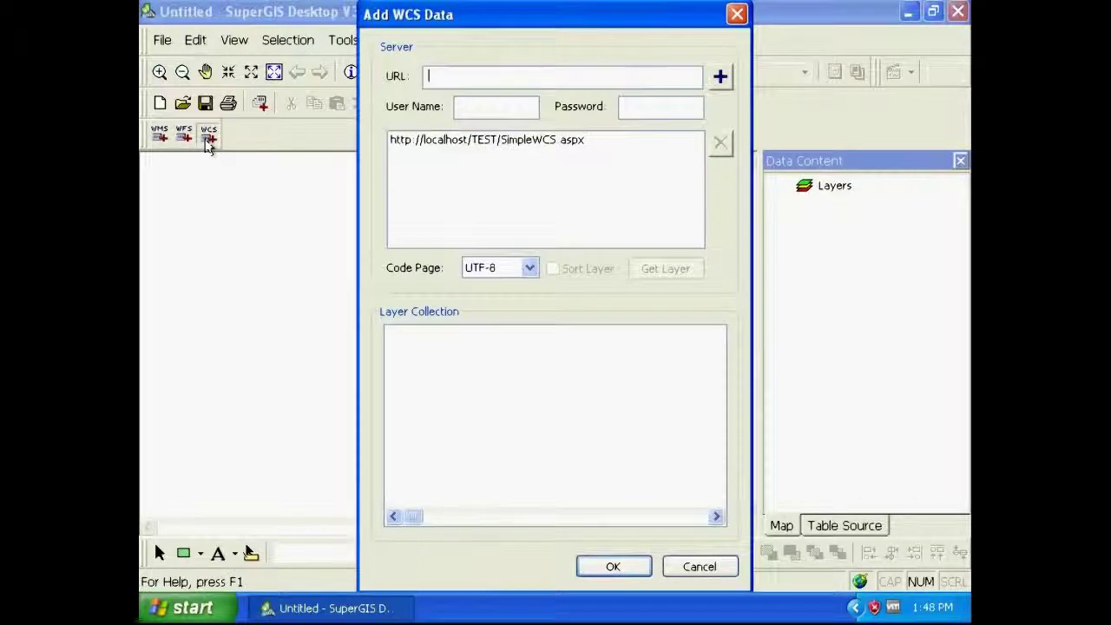
pyautogui.click(564, 142)
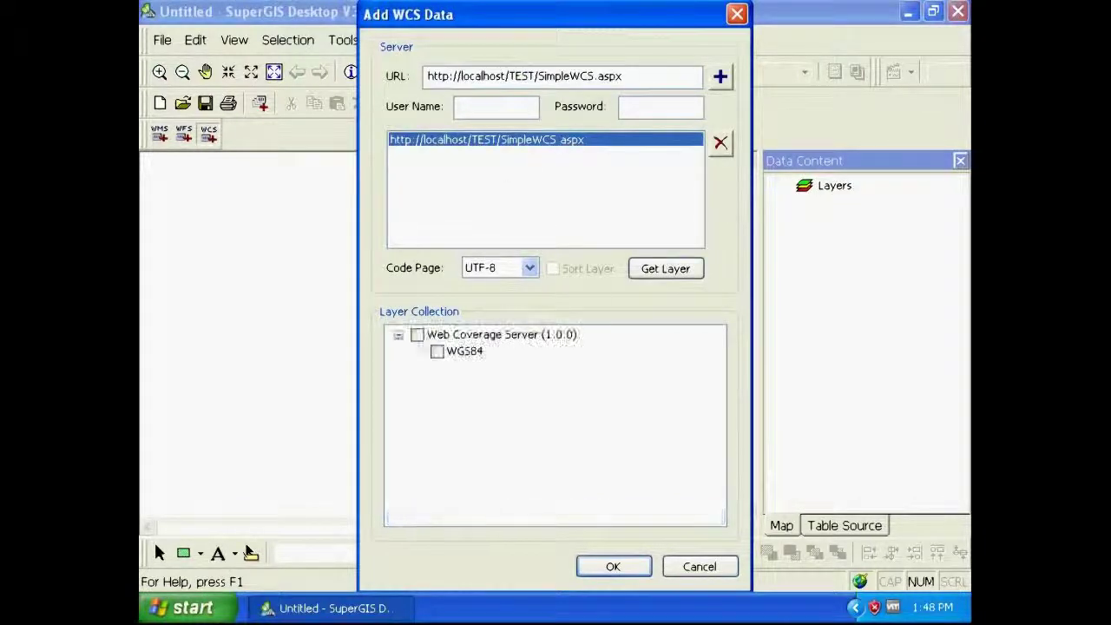
pyautogui.click(417, 334)
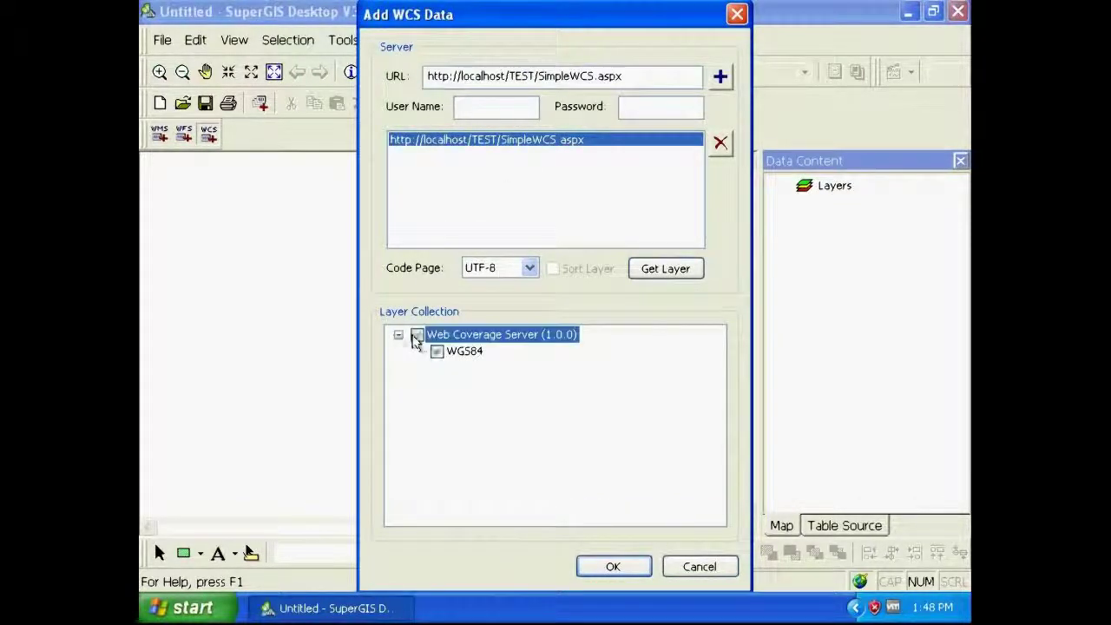
pyautogui.click(607, 568)
pyautogui.click(608, 568)
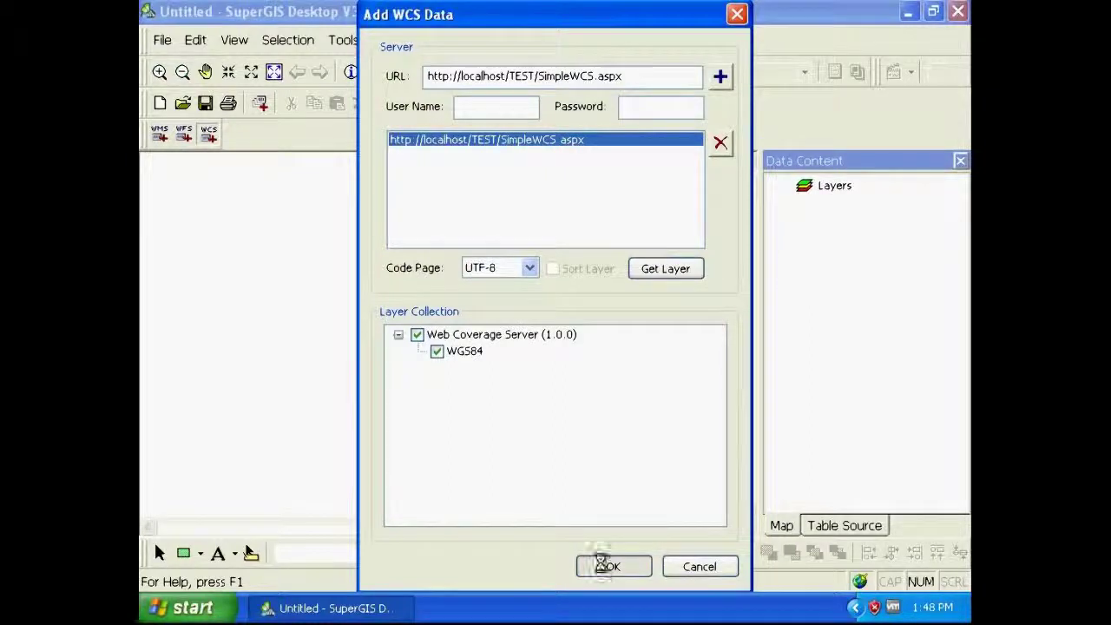
pyautogui.rightClick(860, 210)
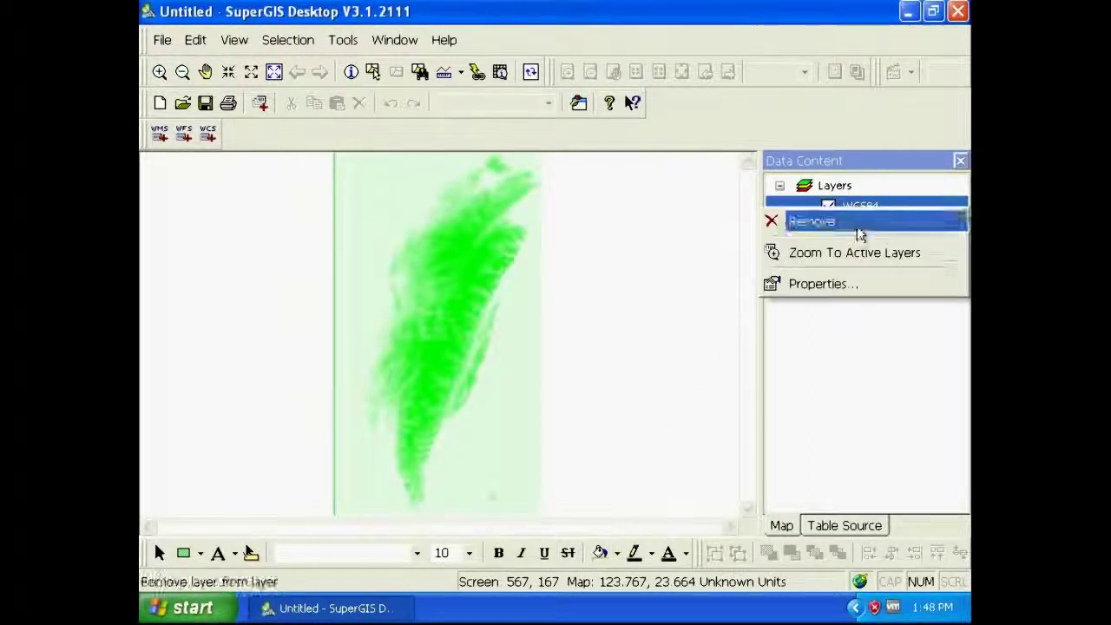
# Open the WGS84 layer's properties and keep GeoTIFF as its output format
pyautogui.click(853, 283)
pyautogui.click(603, 70)
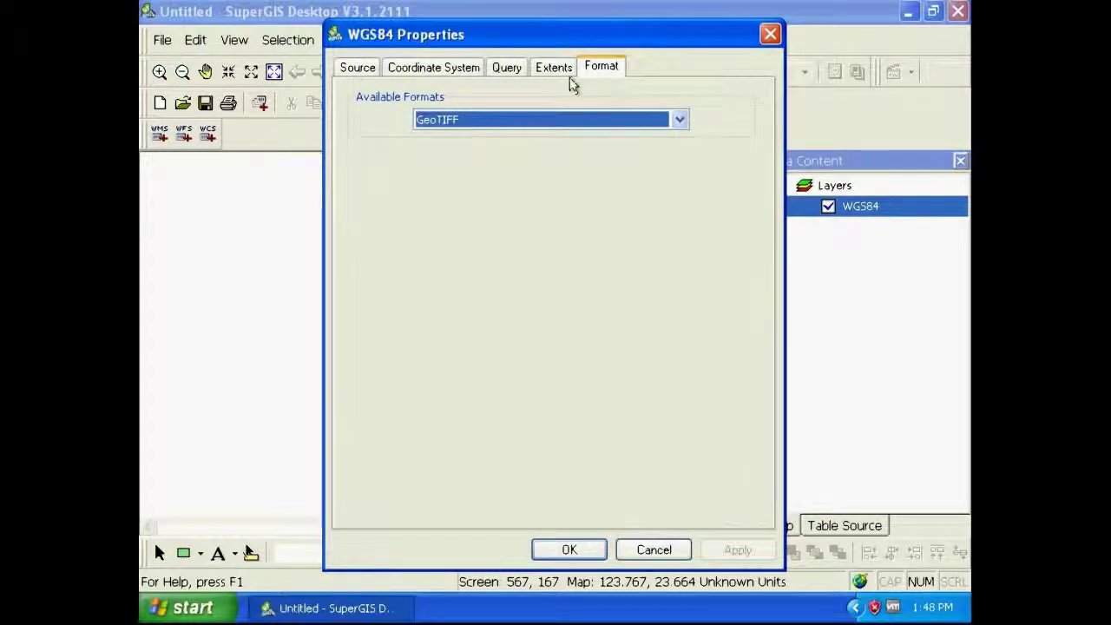
pyautogui.click(680, 119)
pyautogui.click(679, 119)
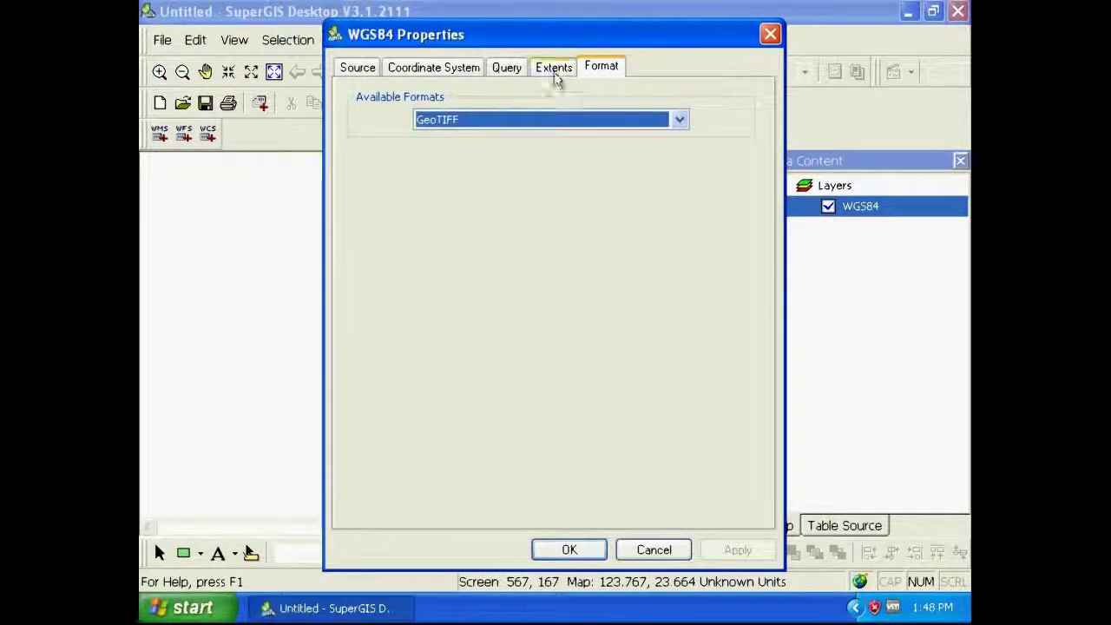
# Review the WGS84 layer's extents, query text and URI, WGS 84 coordinate system, and source title
pyautogui.click(555, 73)
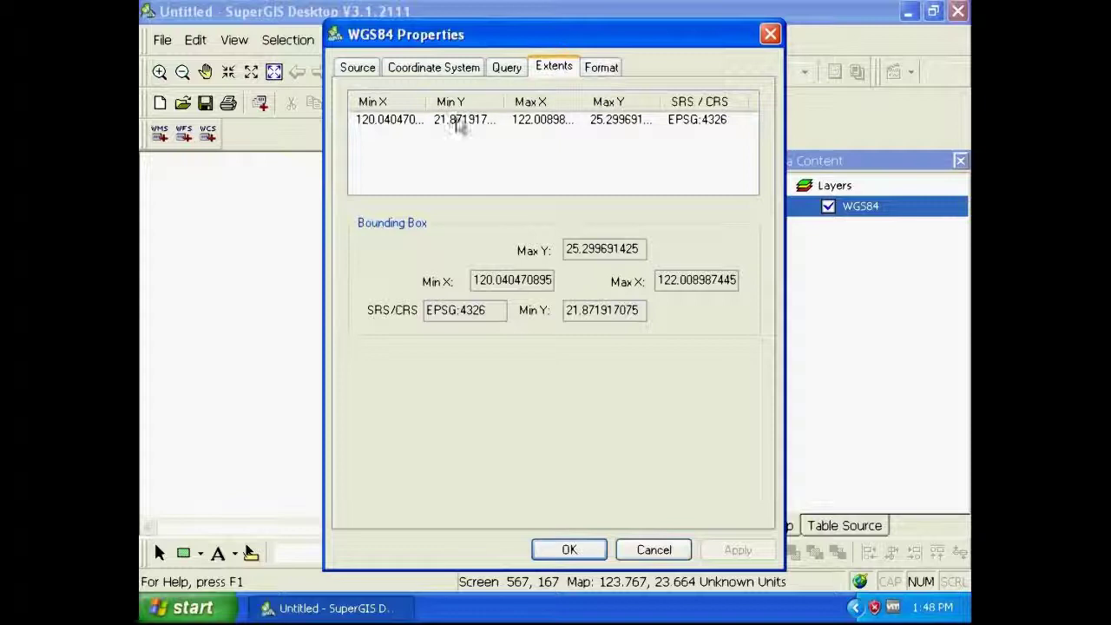
pyautogui.click(503, 68)
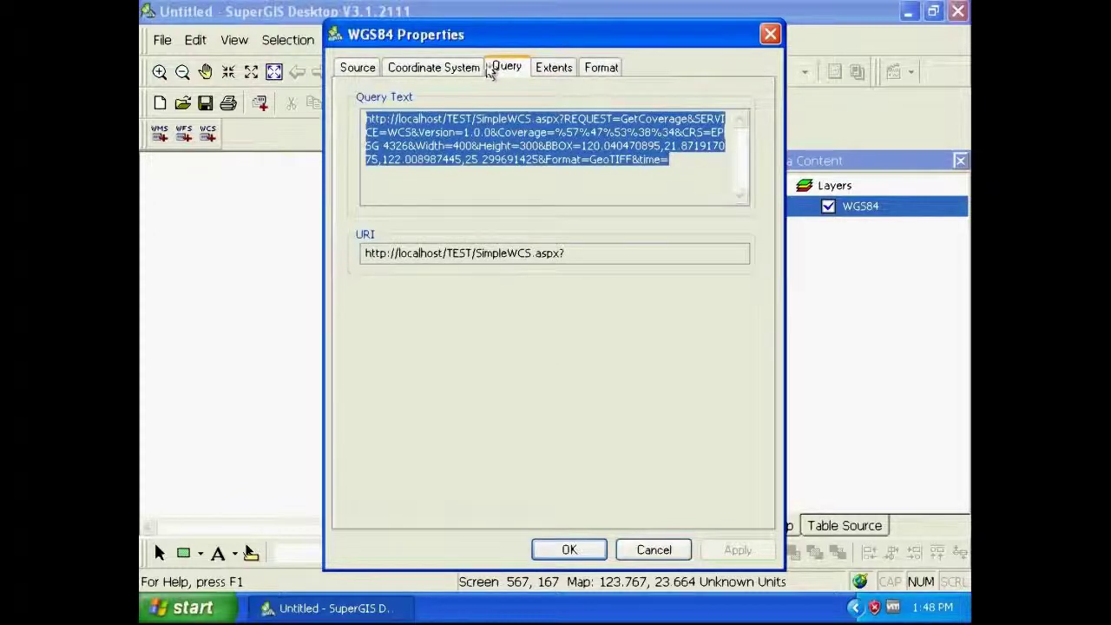
pyautogui.click(434, 68)
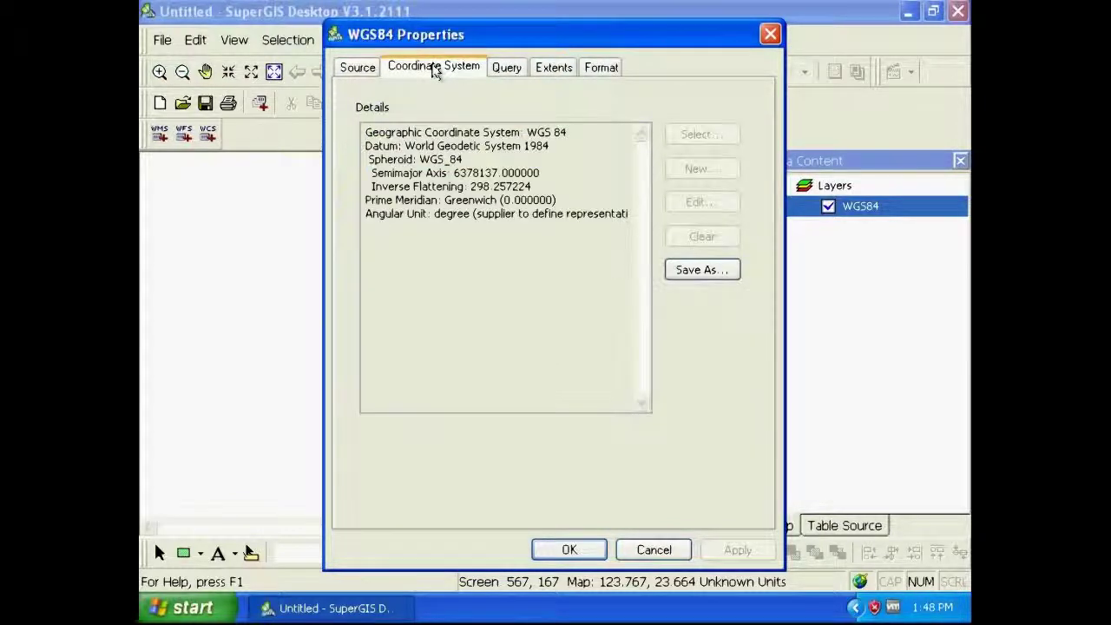
pyautogui.click(359, 69)
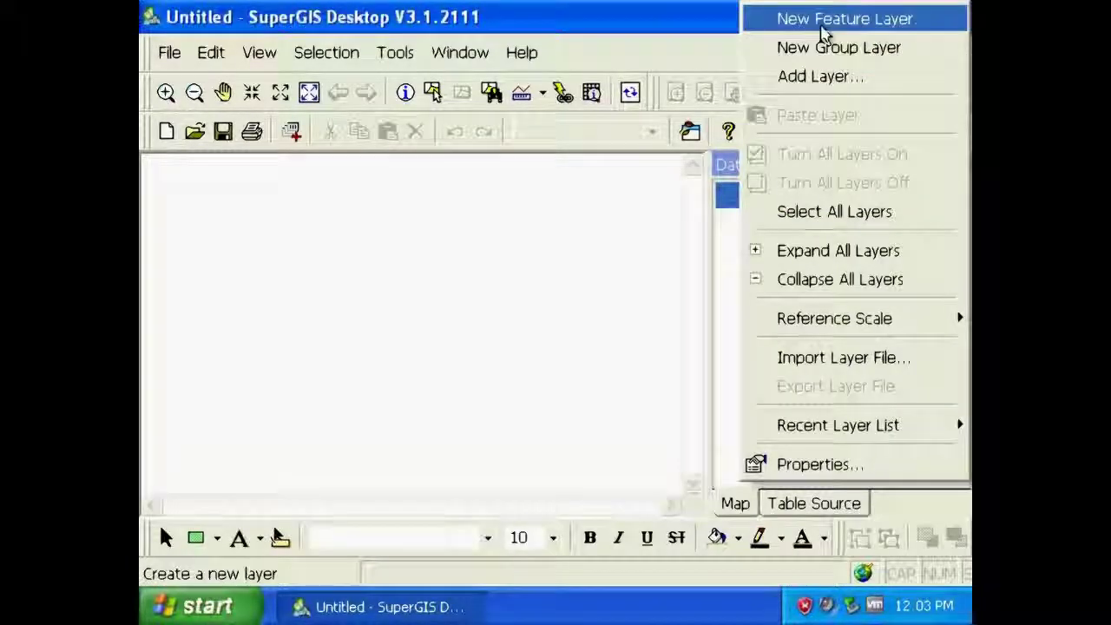
# Start a new feature layer of type GEO file - Point with the 1252 - ANSI code page
pyautogui.click(816, 21)
pyautogui.click(700, 129)
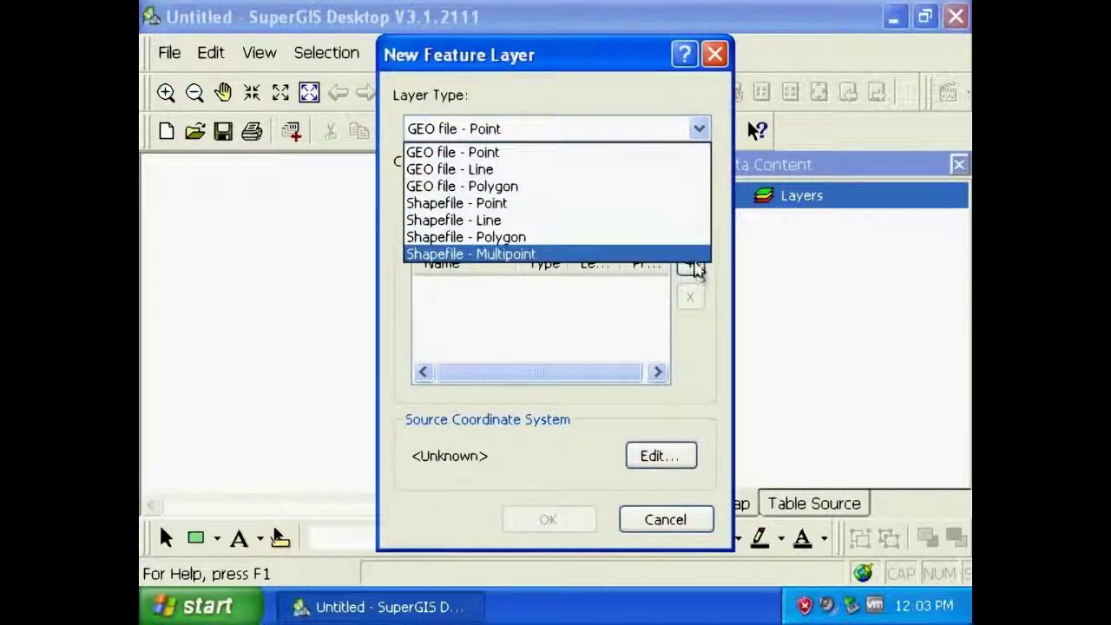
pyautogui.click(723, 275)
pyautogui.click(700, 193)
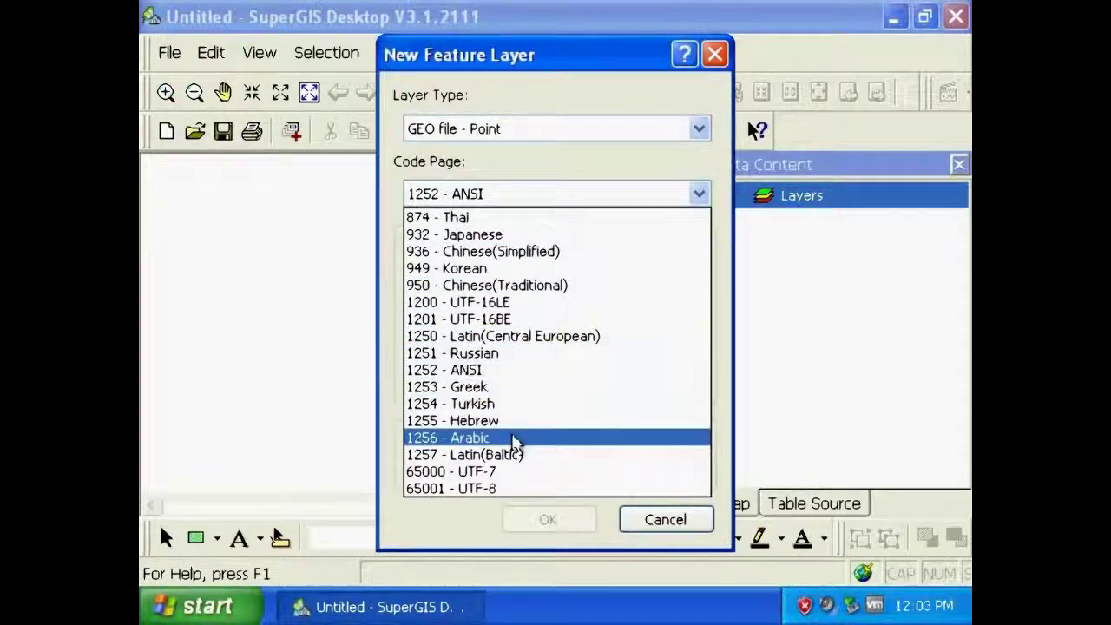
pyautogui.click(721, 439)
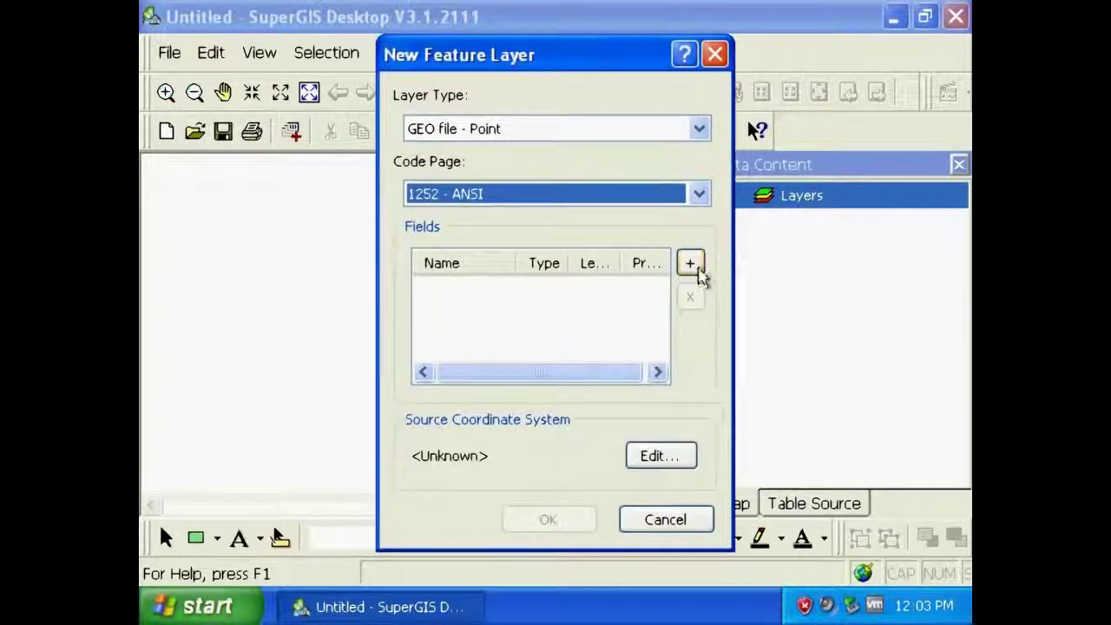
# Add a 50-character Text attribute field named 'test' to the new layer
pyautogui.click(691, 263)
pyautogui.write('test')
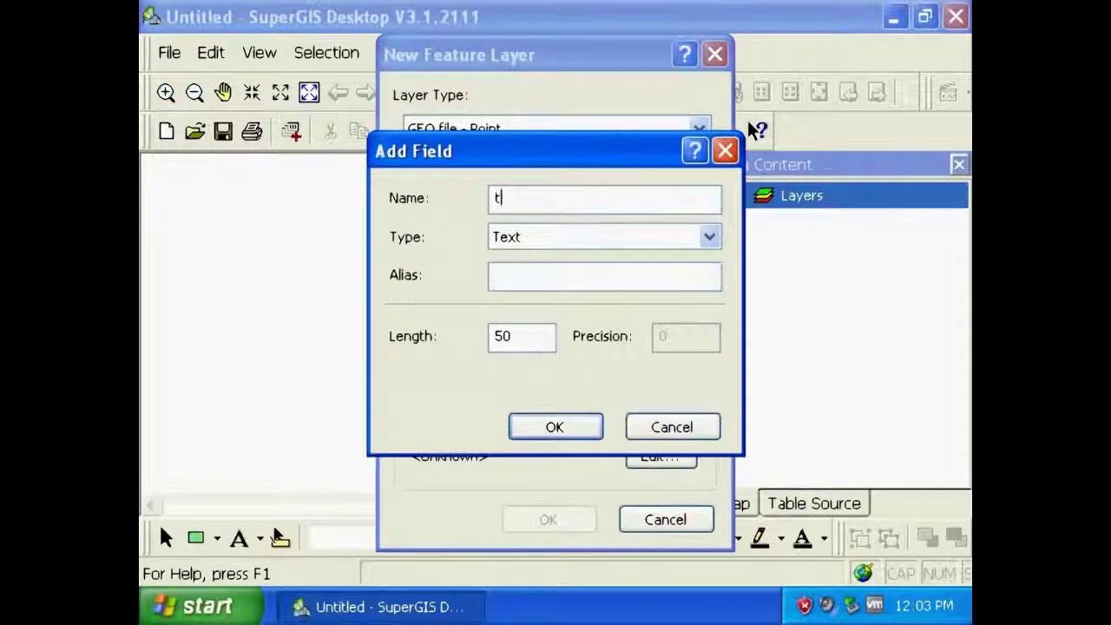
pyautogui.click(708, 238)
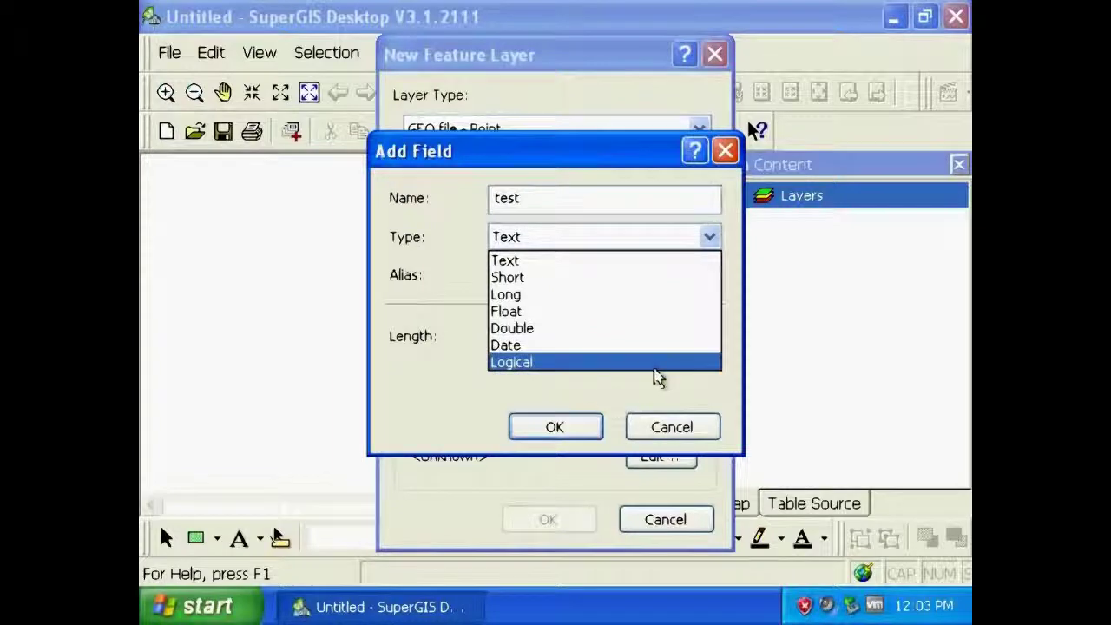
pyautogui.click(606, 406)
pyautogui.click(561, 426)
# Set the layer's coordinate system to World > WGS 1984, then create and save it as 'Point'
pyautogui.click(662, 458)
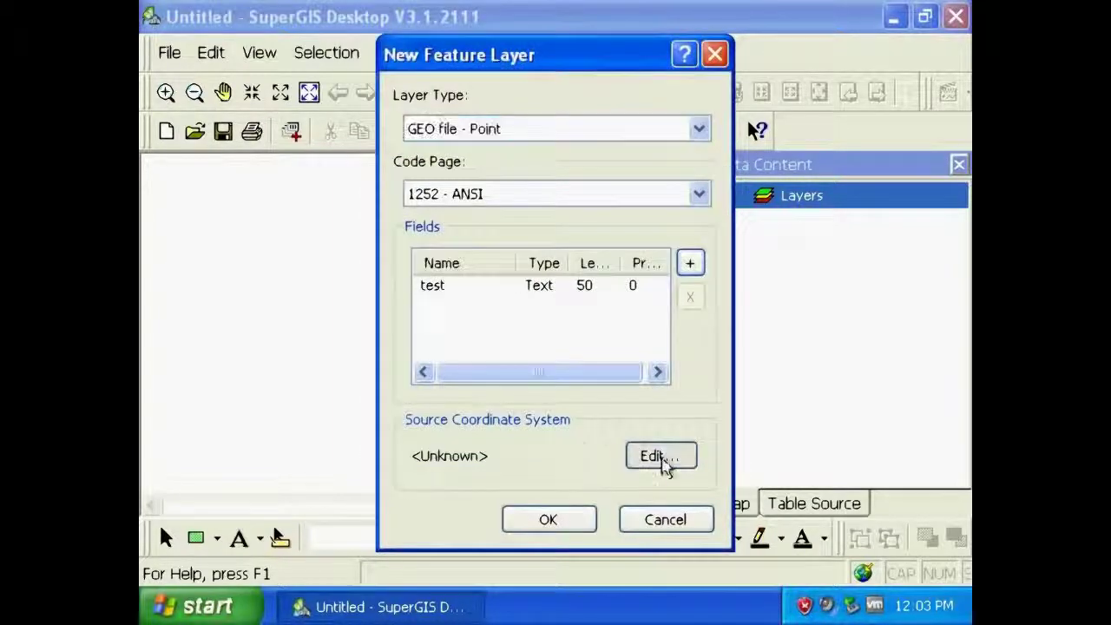
pyautogui.click(352, 167)
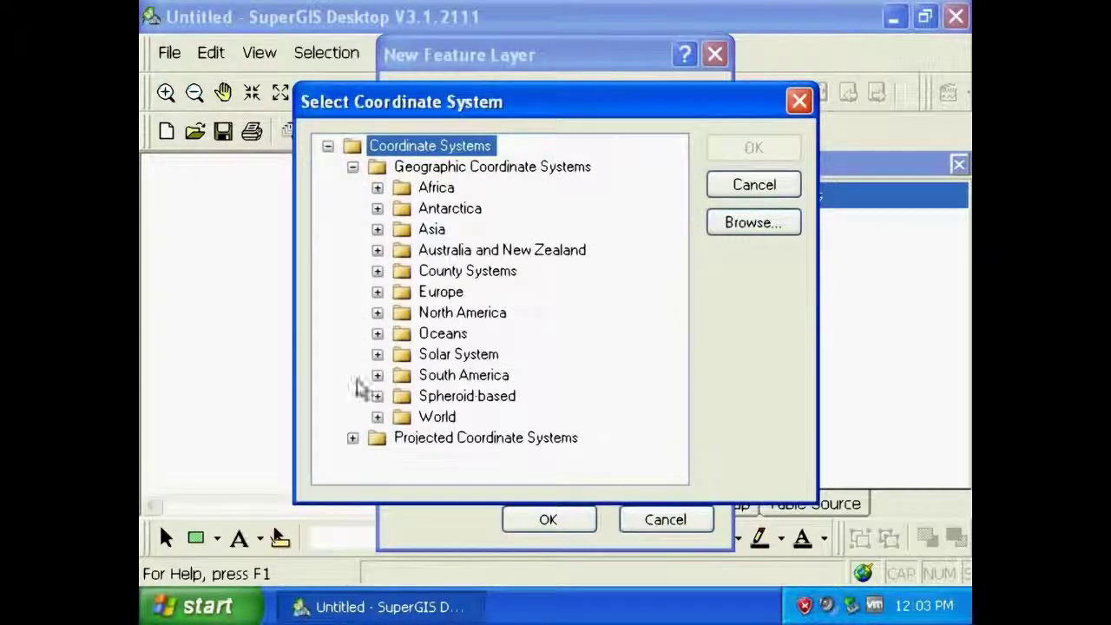
pyautogui.click(376, 417)
pyautogui.click(479, 459)
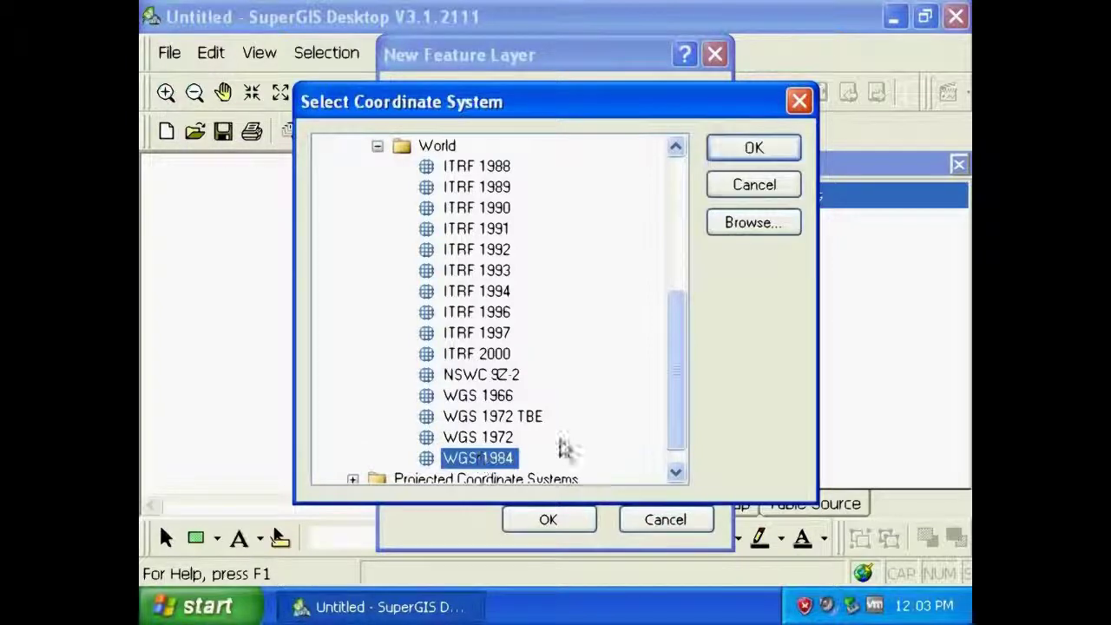
pyautogui.click(767, 149)
pyautogui.click(549, 517)
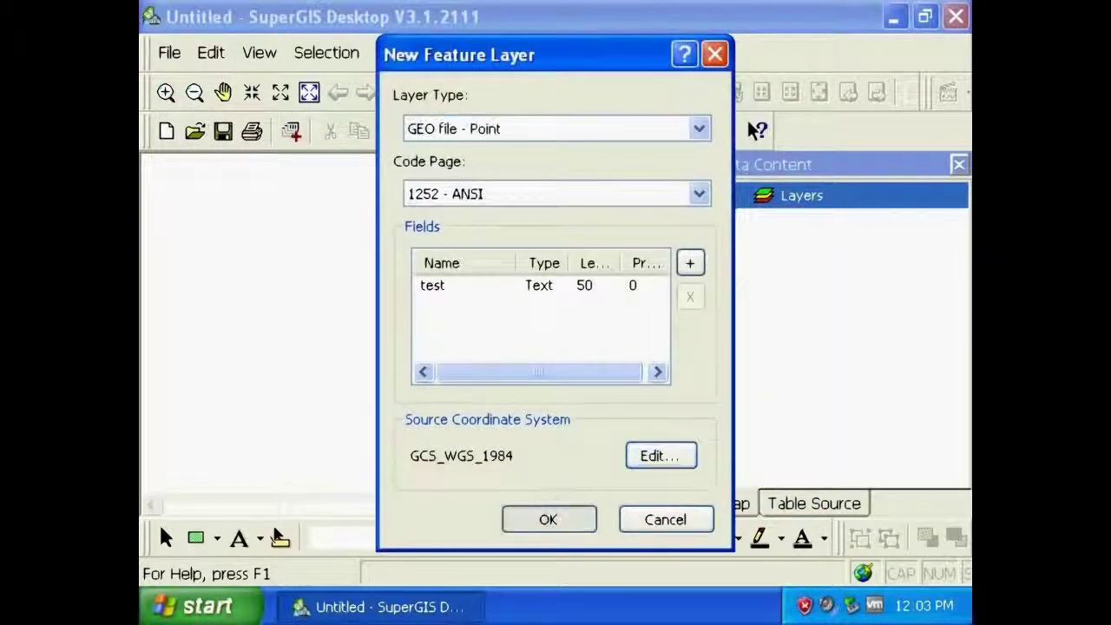
pyautogui.click(872, 491)
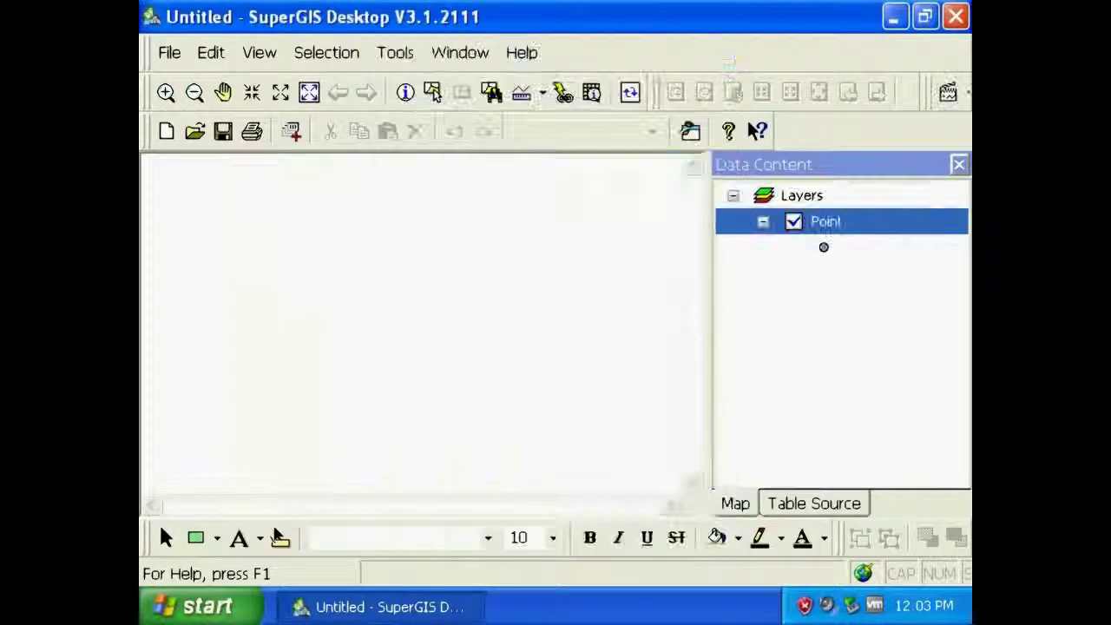